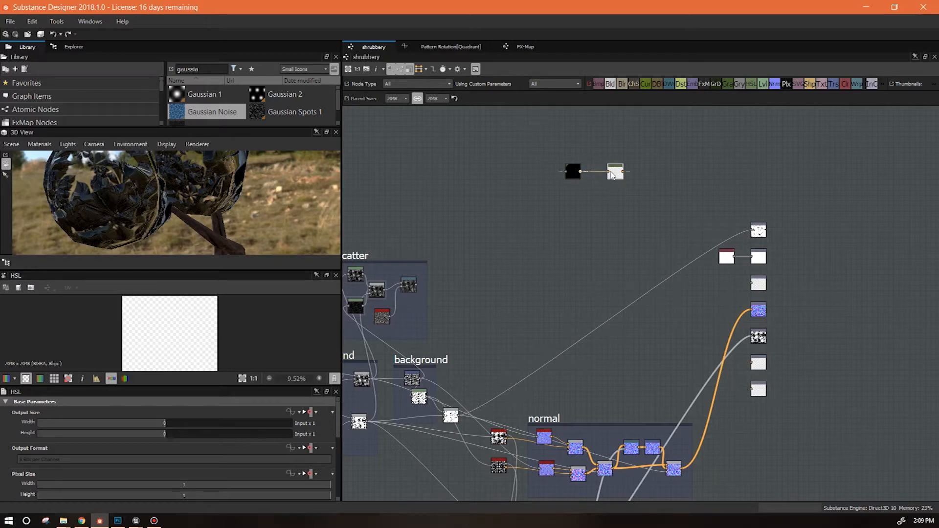
Step: Connect the foreground group's grayscale leaf output to the Gradient Map node feeding the HSL node
drag(612, 175, 607, 177)
middle_drag(596, 252, 764, 219)
drag(732, 141, 537, 346)
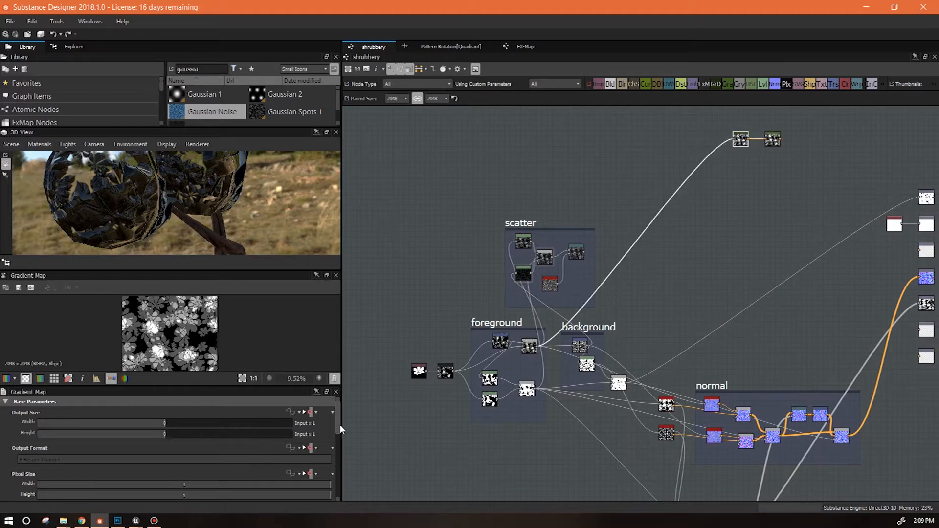
Step: Open the Gradient Map's gradient for editing and set its start key to dark green #3e6500
scroll(340, 429, down, 5)
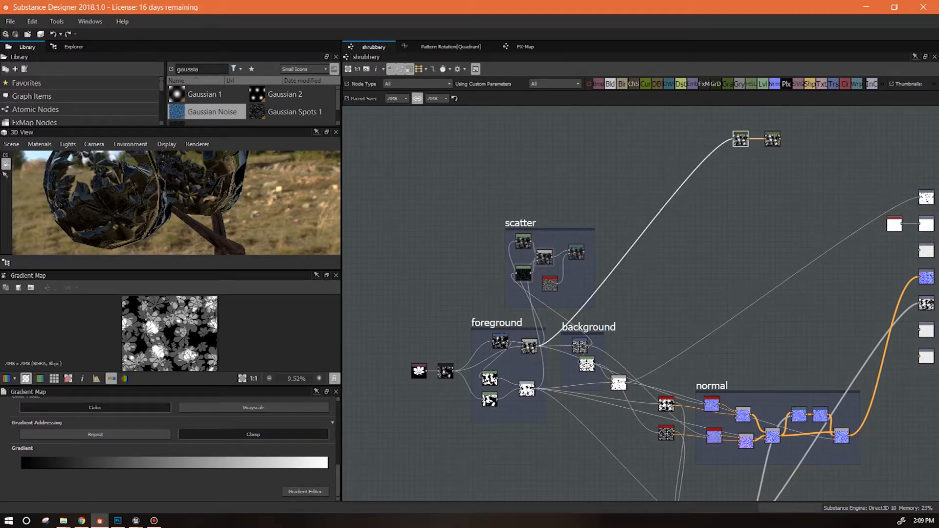
click(305, 491)
drag(511, 127, 698, 181)
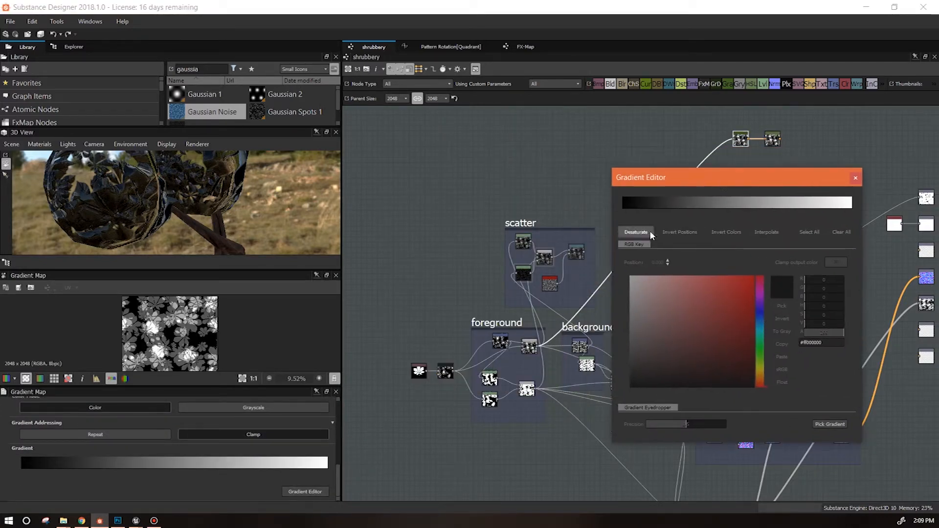
click(624, 208)
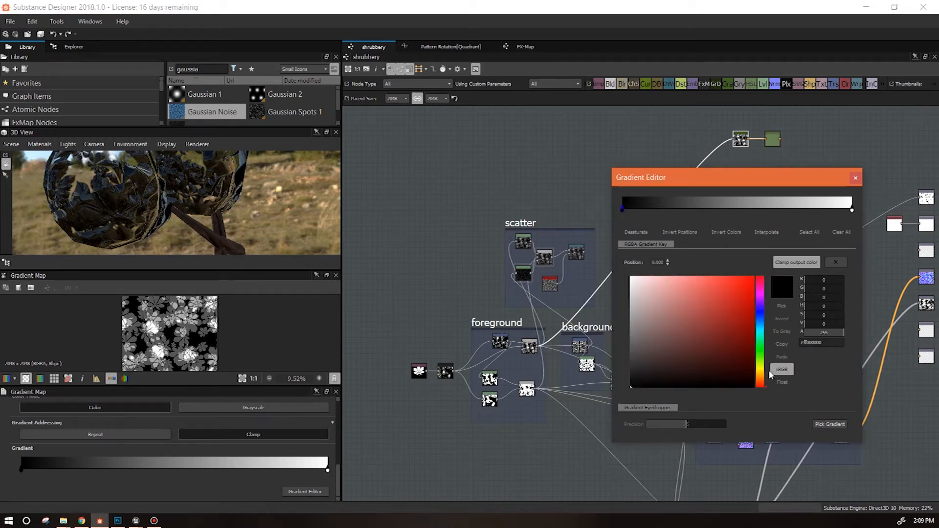
click(761, 366)
drag(761, 366, 760, 362)
click(753, 343)
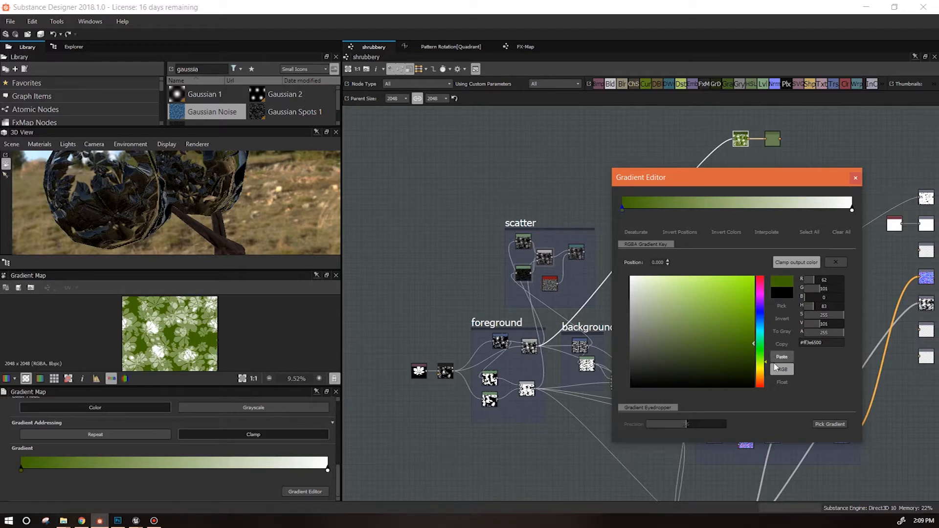
Step: Change the gradient's end key to a yellow-green colour
click(852, 210)
click(760, 368)
click(722, 308)
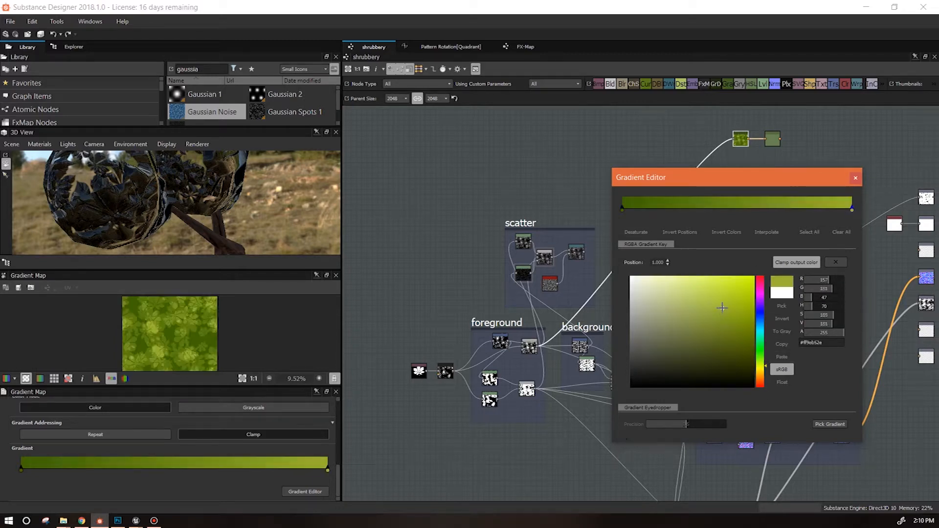
Step: Darken the gradient's start key and copy gradient keys to new positions along the middle of the ramp
click(622, 209)
click(753, 357)
ctrl+drag(622, 210, 670, 210)
click(801, 206)
ctrl+drag(800, 210, 708, 210)
Step: Move the copied middle key toward the bright end of the gradient and delete the surplus key beside it
scroll(270, 332, up, 5)
drag(166, 270, 166, 194)
scroll(166, 293, up, 2)
middle_drag(98, 293, 181, 294)
drag(708, 210, 810, 211)
click(783, 210)
key(Delete)
Step: Shift the end key's hue toward yellow (#abb52c) and recolour a key near the middle of the gradient
key(f)
click(852, 210)
click(761, 366)
click(702, 210)
drag(760, 367, 749, 335)
Step: Spread alternating light and dark green keys across the gradient, placing the dark #304a02 key at position 0.466
click(644, 210)
drag(711, 216, 774, 210)
click(698, 208)
drag(750, 210, 729, 210)
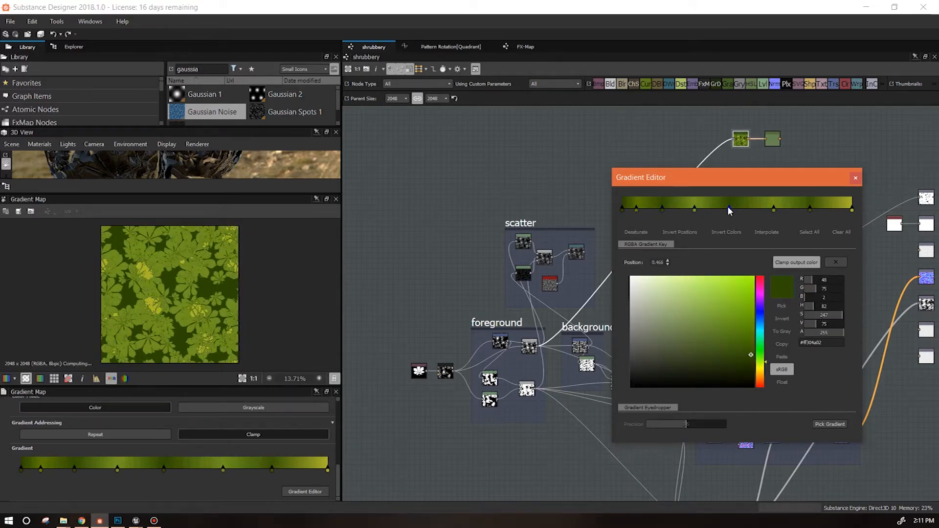
Step: Set the gradient key at position 0.660 to dark green #3d5402
scroll(170, 293, up, 5)
click(774, 210)
drag(728, 323, 750, 351)
scroll(236, 285, down, 3)
key(f)
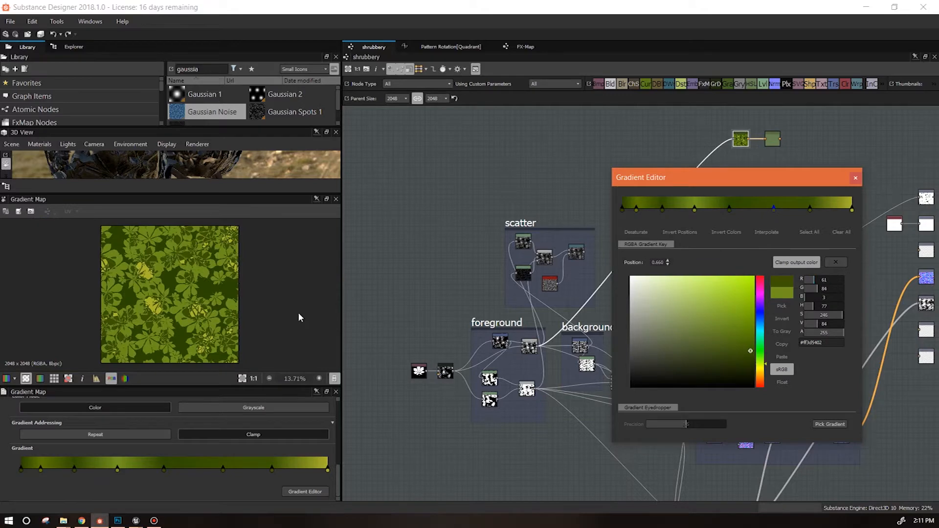
Step: Remove the yellow key from the gradient's bright end, along with the extra key added beside it
click(852, 210)
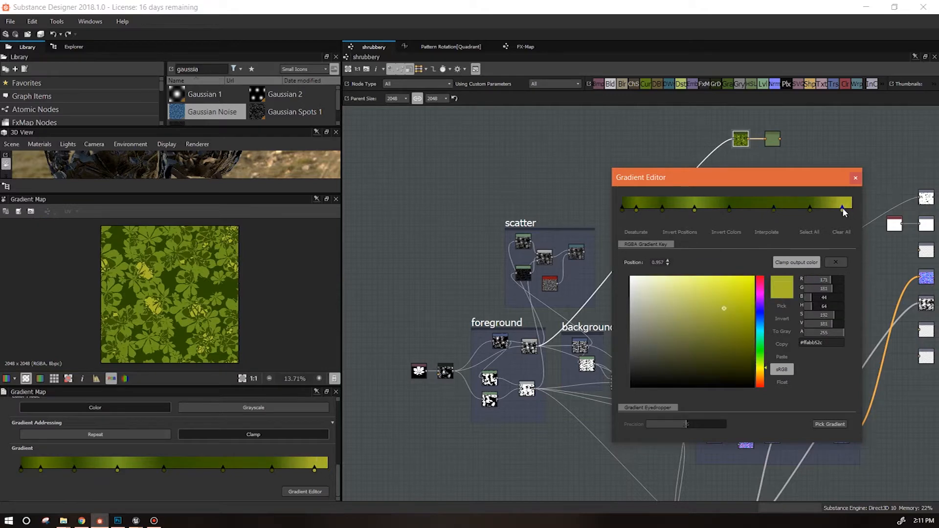
click(824, 207)
drag(851, 211, 880, 206)
drag(823, 209, 873, 209)
click(820, 210)
key(Delete)
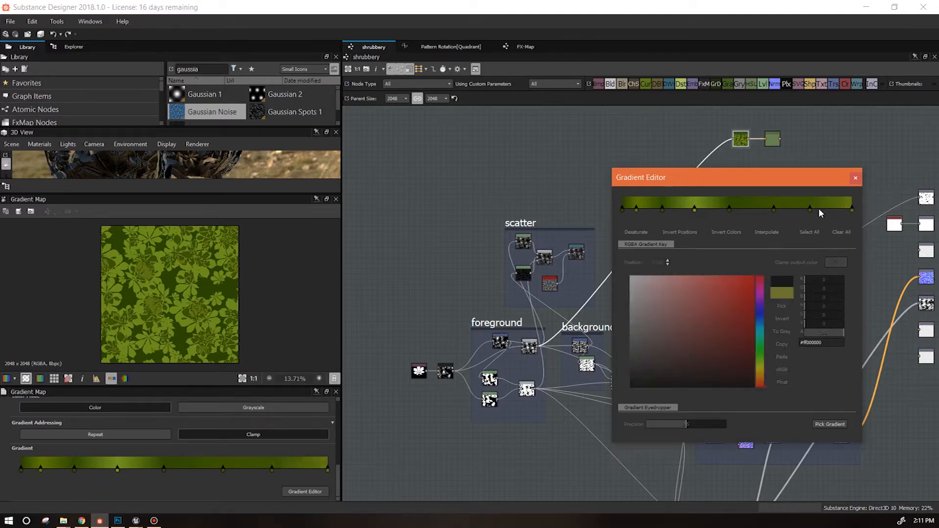
Step: Add a green #67871a key at position 0.915 and close the gradient editor
click(833, 207)
scroll(137, 303, up, 2)
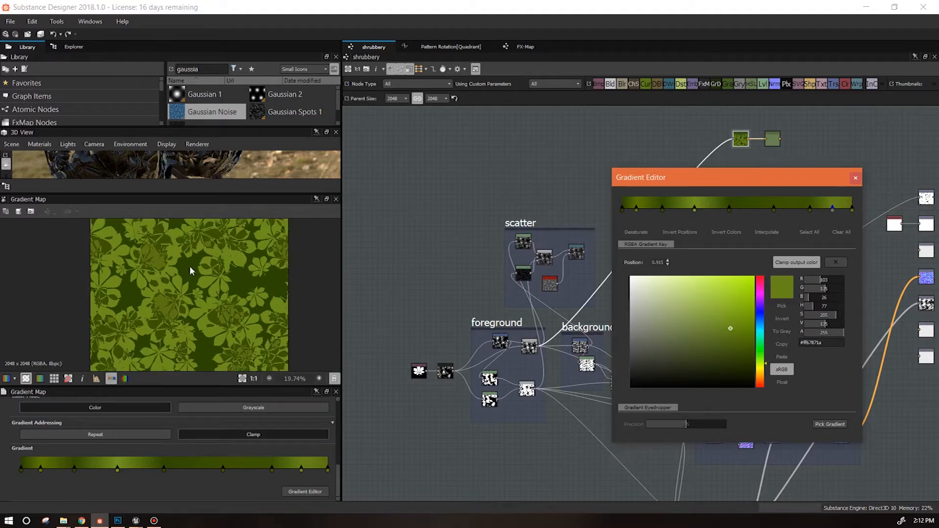
middle_drag(227, 266, 187, 279)
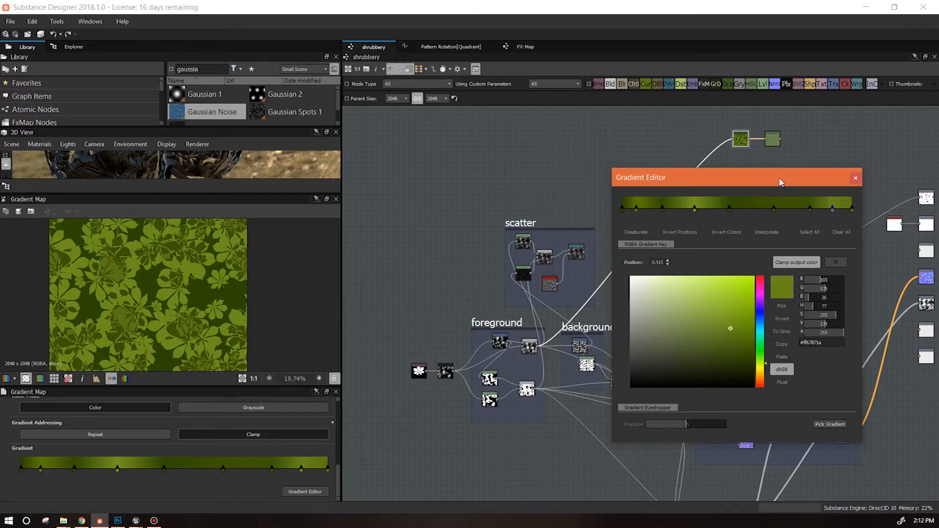
drag(781, 183, 734, 177)
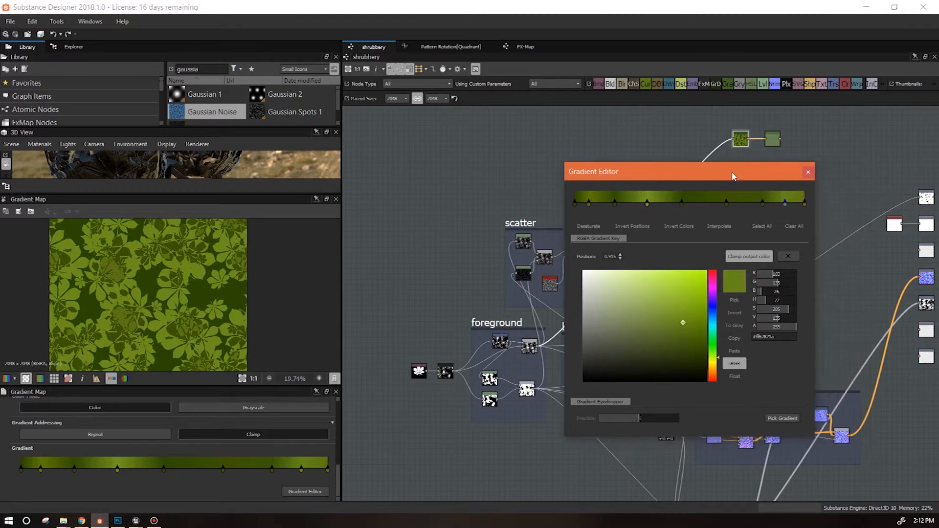
click(808, 173)
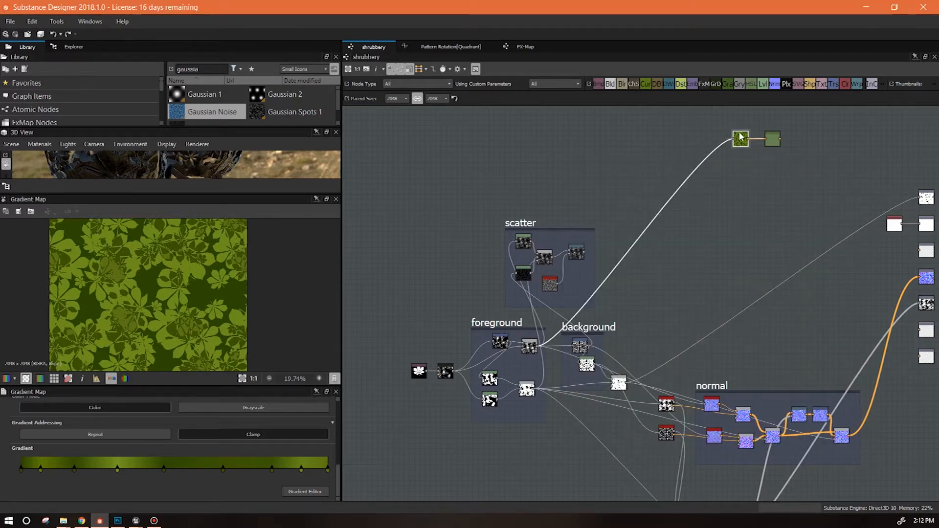
Step: Duplicate the Gradient Map and HSL nodes below the originals and feed the copy from the background group's leaf pattern
scroll(723, 169, up, 2)
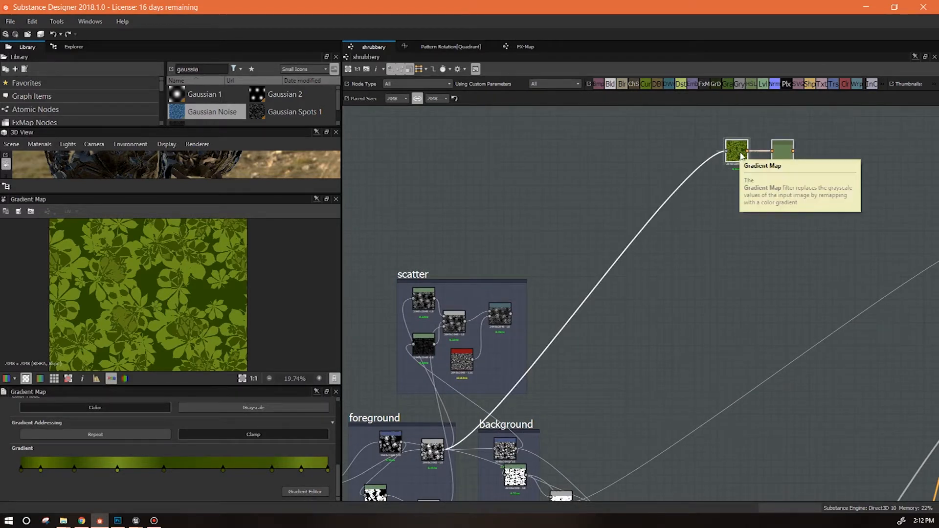
key(ctrl+d)
drag(657, 312, 789, 218)
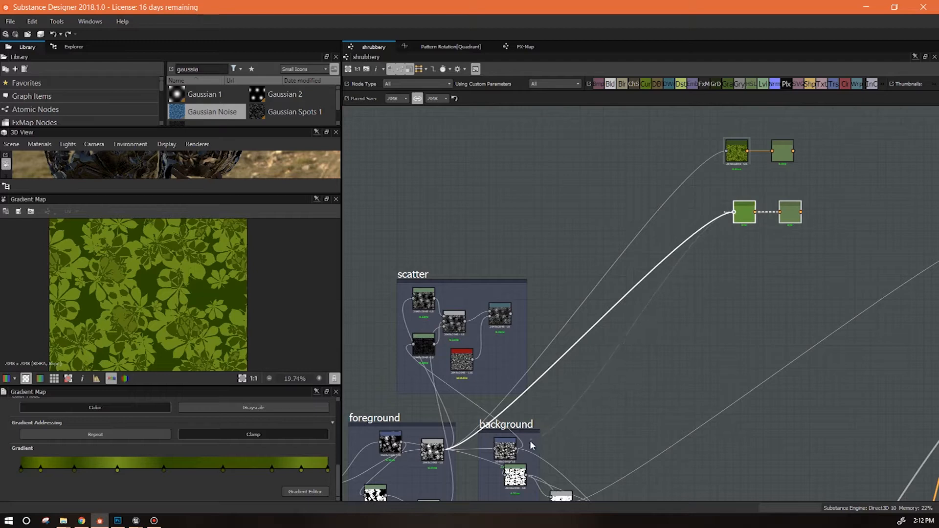
click(532, 419)
Step: Preview the duplicated and original nodes, and move the duplicated pair closer beneath the original pair
double_click(734, 212)
double_click(781, 213)
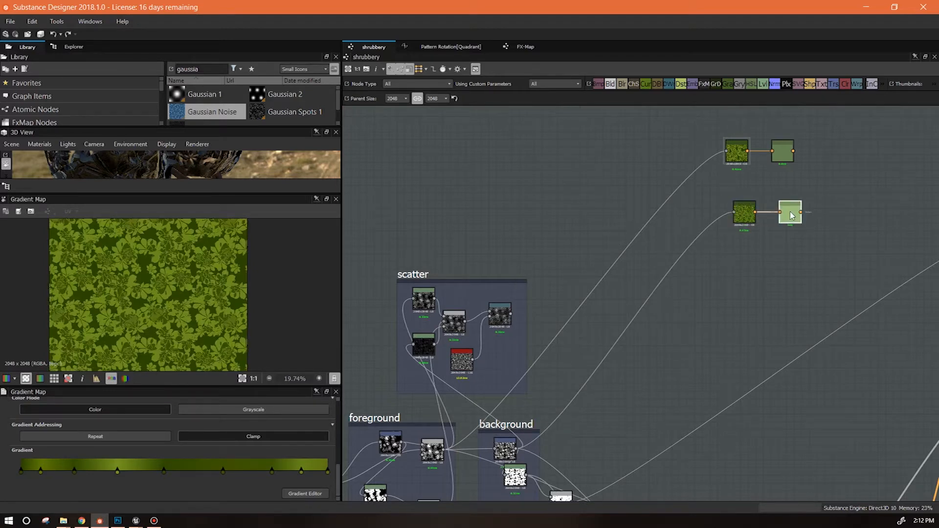
double_click(782, 152)
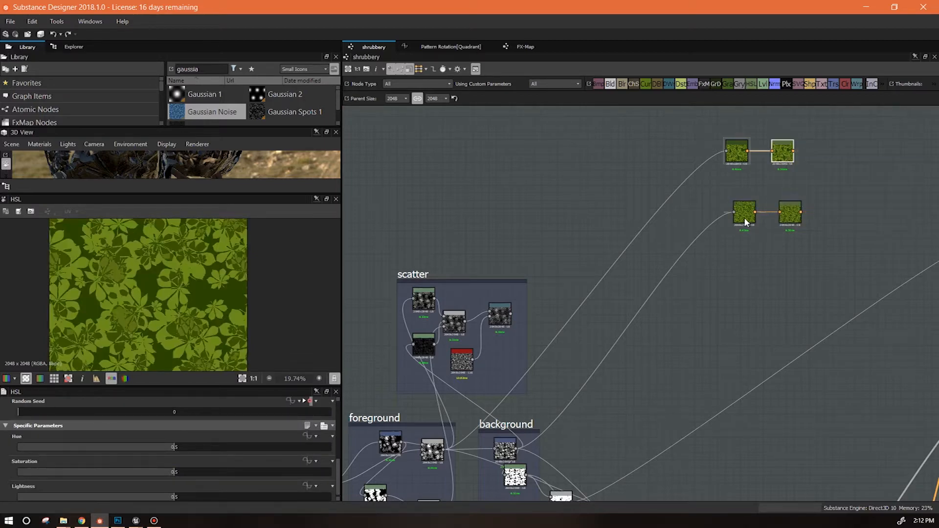
drag(745, 216, 730, 201)
drag(792, 217, 779, 201)
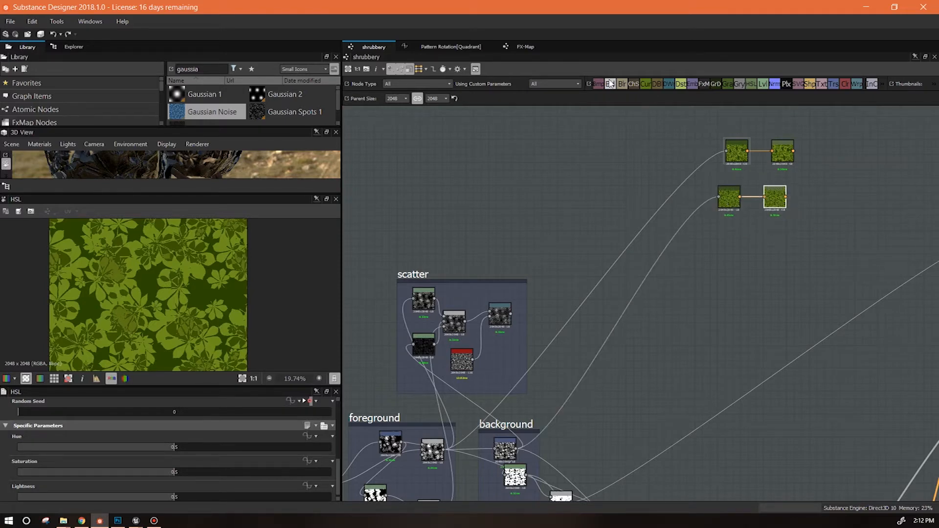
Step: Add a Blend node fed by the background HSL node, with the background group's leaf mask as its opacity
click(611, 84)
click(836, 200)
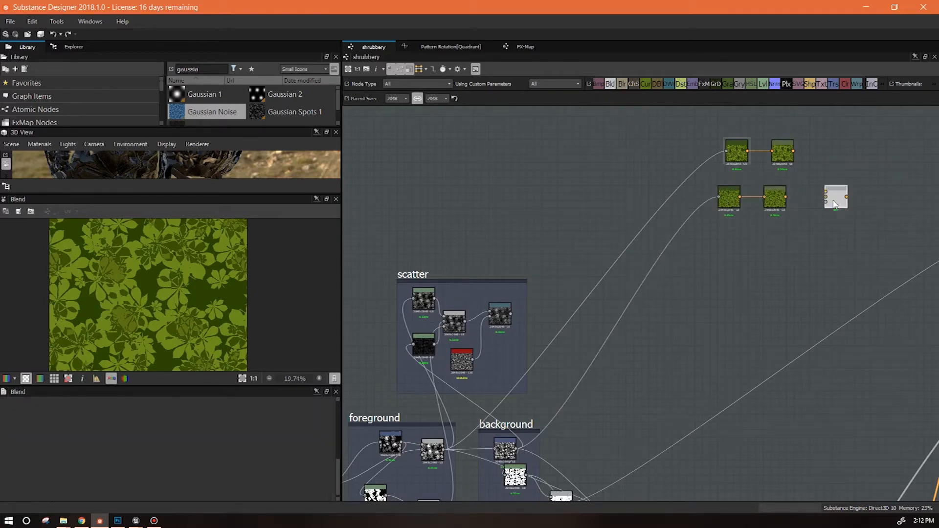
click(736, 148)
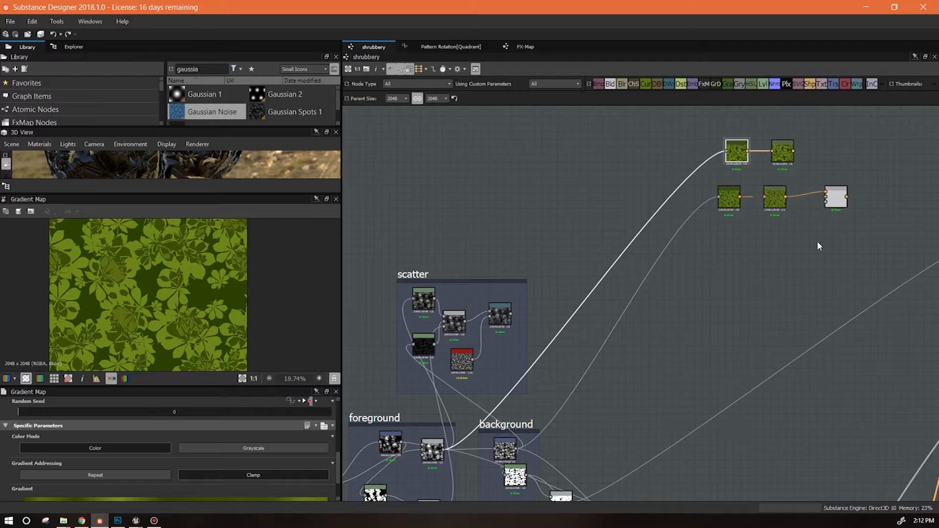
middle_drag(799, 249, 761, 232)
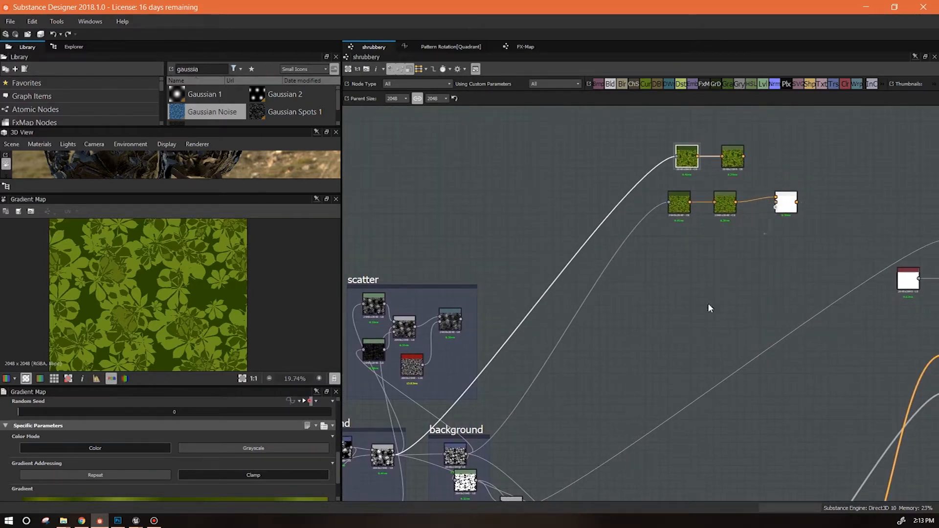
middle_drag(669, 339, 797, 212)
middle_drag(793, 253, 530, 439)
click(617, 300)
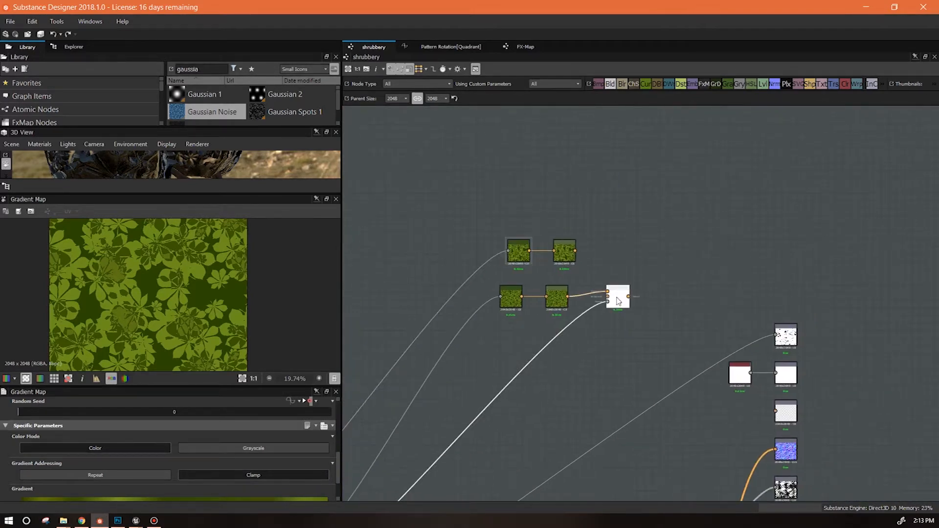
drag(618, 301, 603, 304)
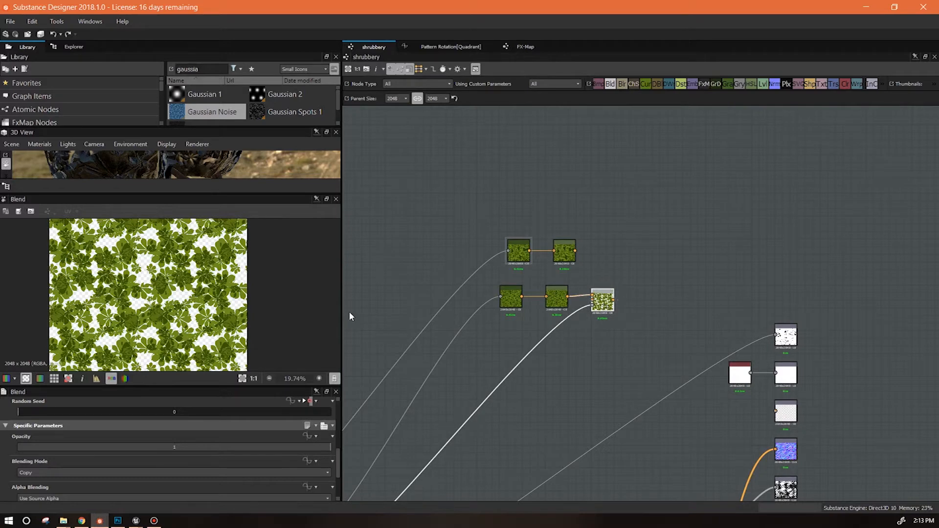
scroll(174, 300, up, 3)
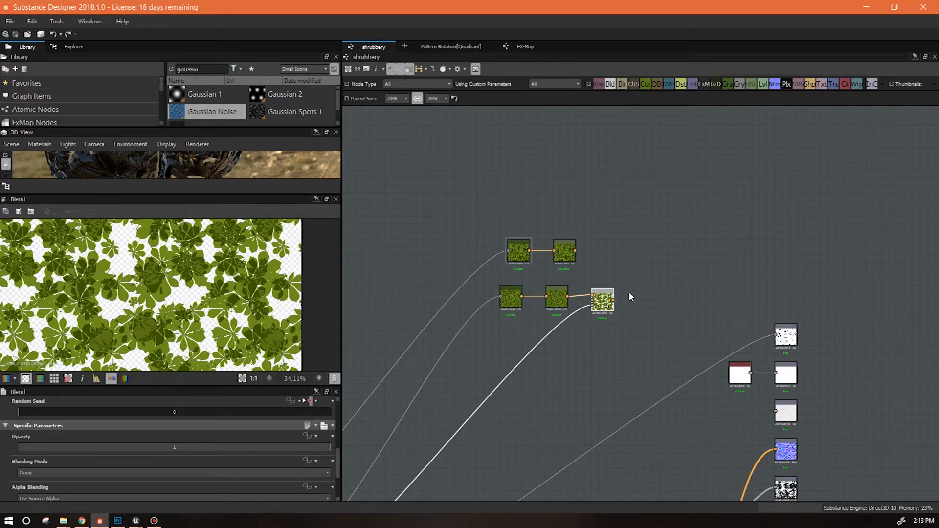
Step: Add a second Blend that lays the foreground HSL over the background blend, using the foreground leaf mask as opacity
drag(617, 84, 656, 267)
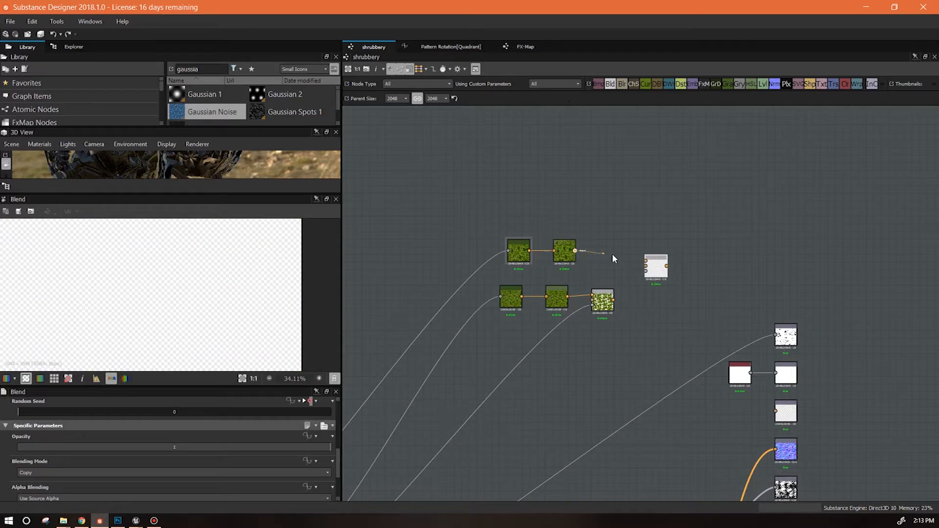
middle_drag(606, 345, 834, 117)
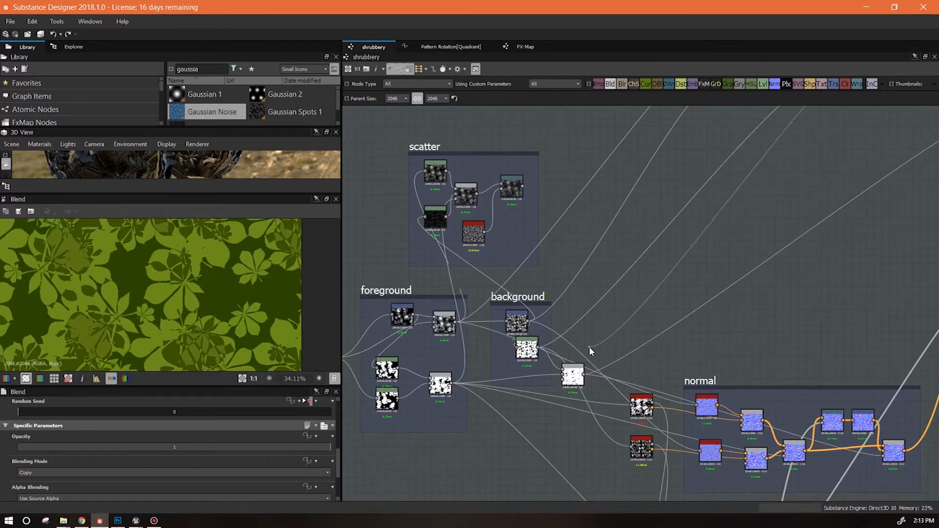
middle_drag(723, 212, 442, 478)
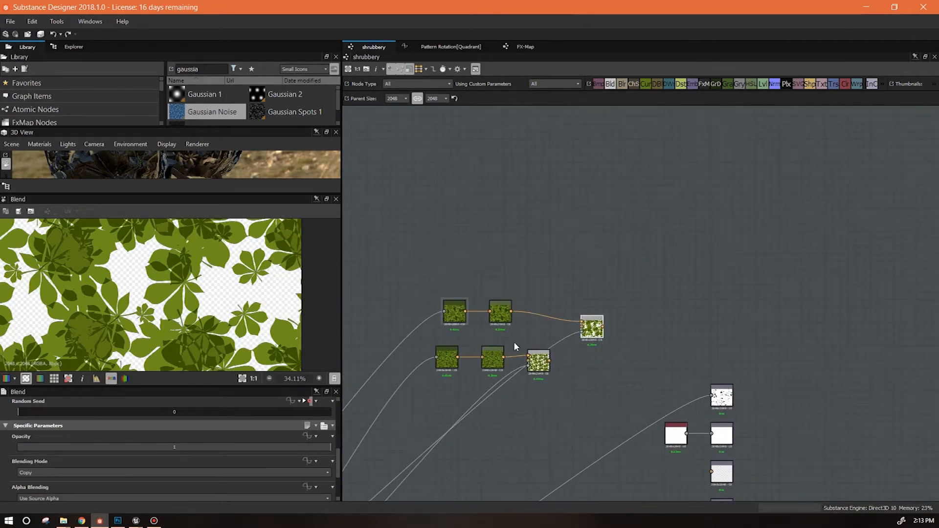
drag(551, 335, 581, 328)
scroll(154, 302, down, 3)
middle_drag(154, 302, 219, 294)
Step: Tighten the spacing of the two Blend nodes and connect the final Blend to the empty output above the normal output
double_click(722, 395)
drag(598, 331, 568, 325)
drag(542, 362, 534, 359)
middle_drag(638, 386, 565, 245)
drag(500, 181, 639, 331)
Step: Enlarge the 3D view and examine the green leaf material on the tree from several angles
drag(172, 194, 190, 400)
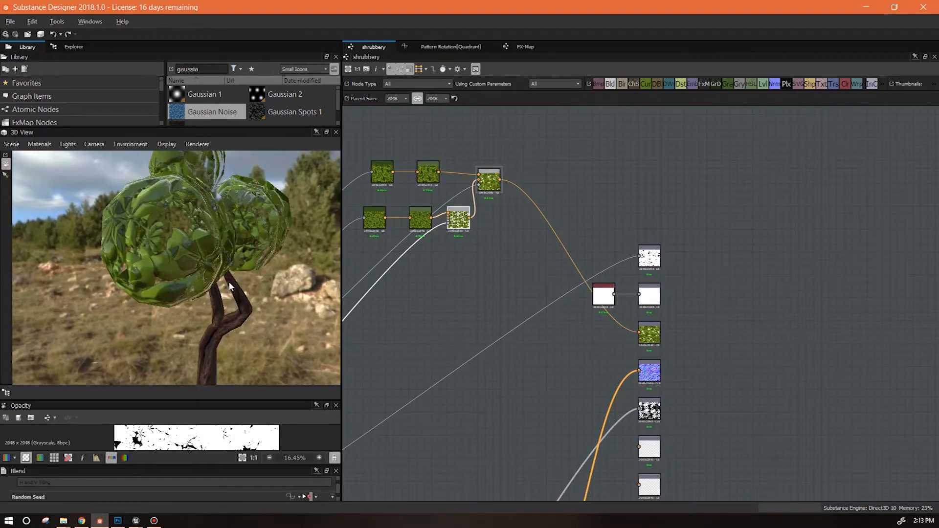
drag(222, 280, 247, 279)
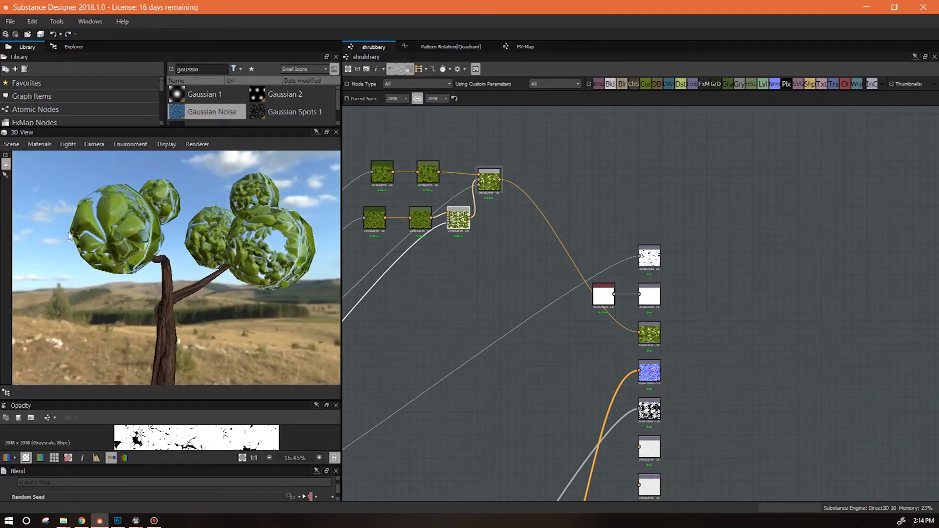
drag(178, 253, 477, 330)
Step: Pack the colour nodes closely together and move the whole cluster away from the outputs
scroll(484, 332, down, 3)
middle_drag(499, 390, 652, 373)
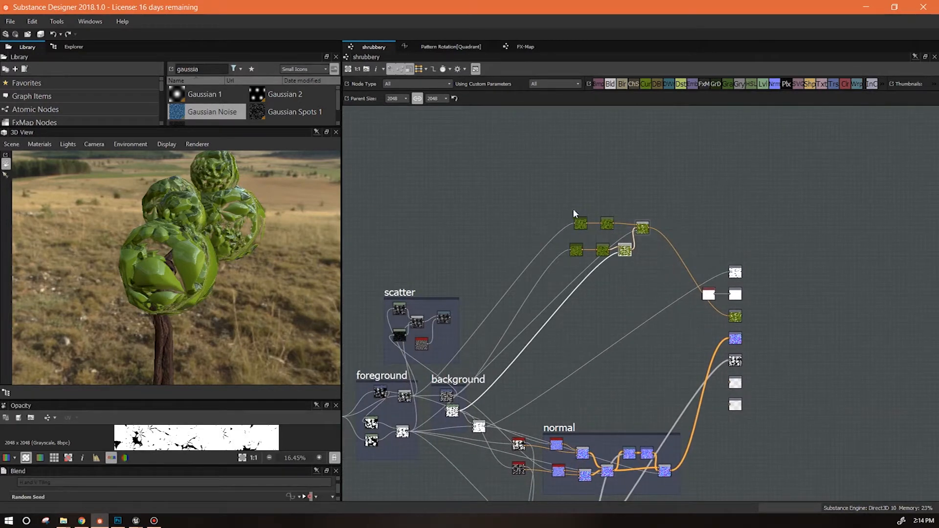
drag(609, 226, 581, 247)
drag(662, 209, 563, 256)
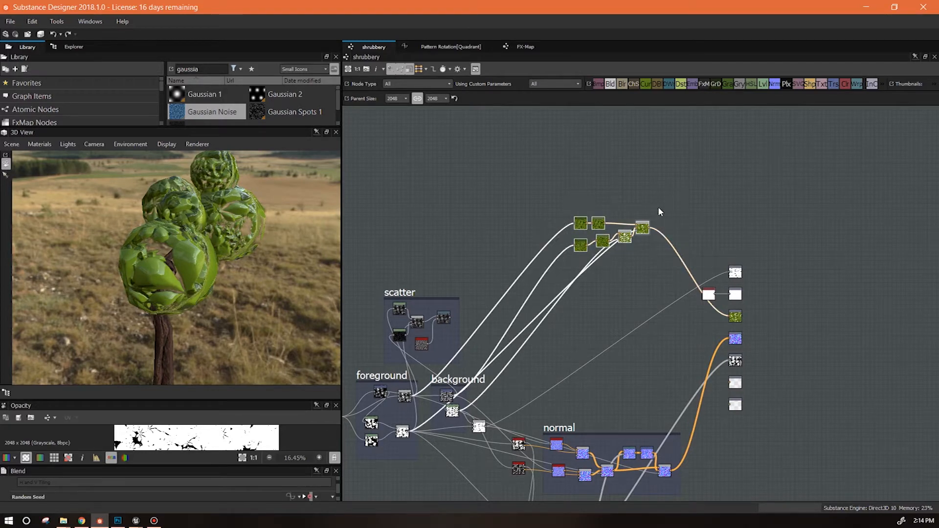
drag(642, 228, 576, 210)
Step: Duplicate the background Gradient Map node and place the copy in the free space beside the colour cluster
click(513, 230)
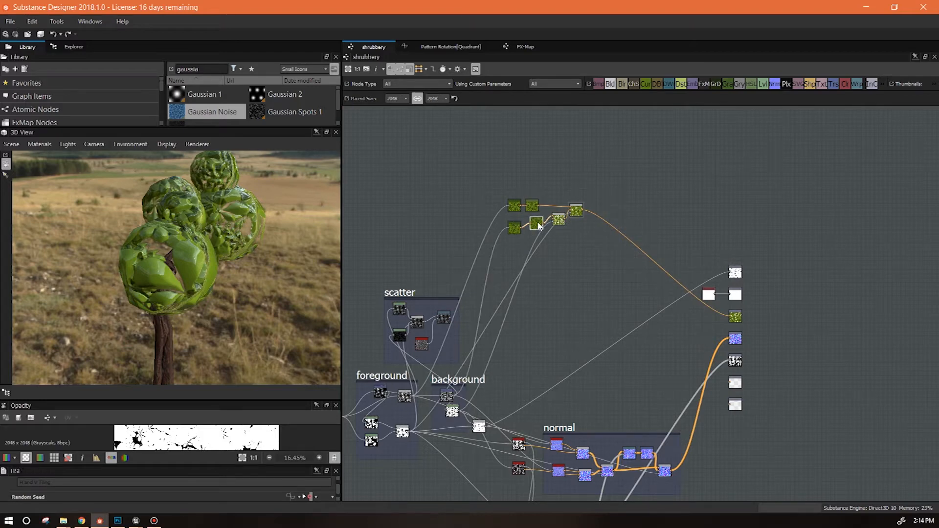
key(ctrl+v)
drag(650, 299, 607, 271)
middle_drag(529, 299, 644, 261)
click(661, 289)
Step: Preview the Warp node of the normal frame in an enlarged 2D view
middle_drag(681, 337, 611, 220)
scroll(655, 262, up, 3)
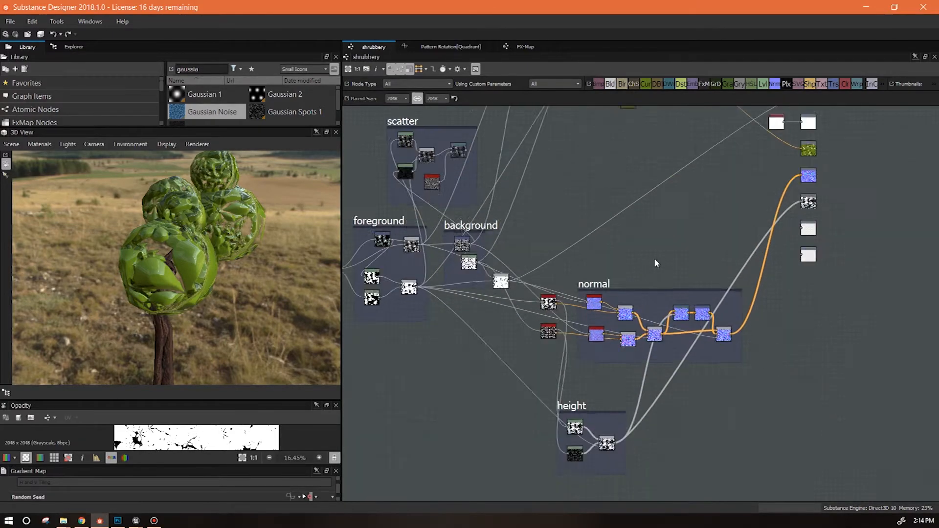
middle_drag(668, 276, 567, 238)
click(610, 286)
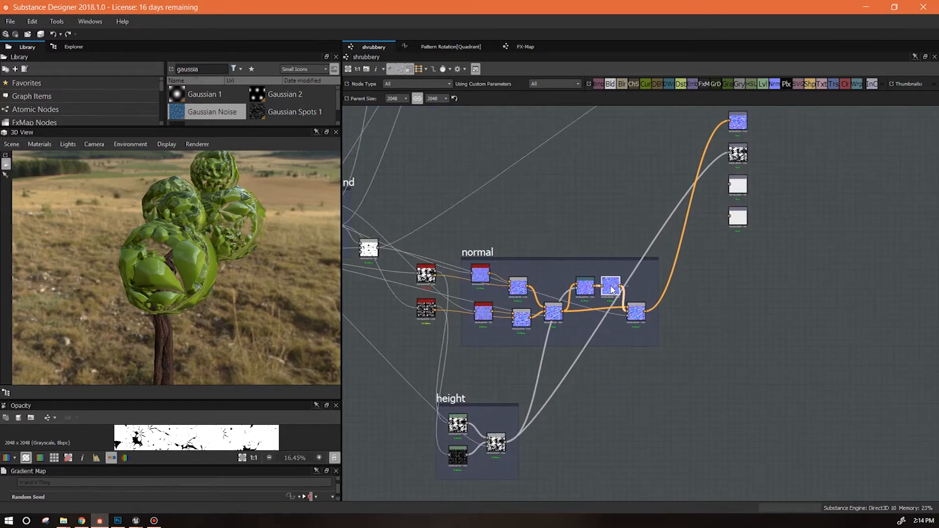
scroll(604, 327, up, 5)
click(586, 290)
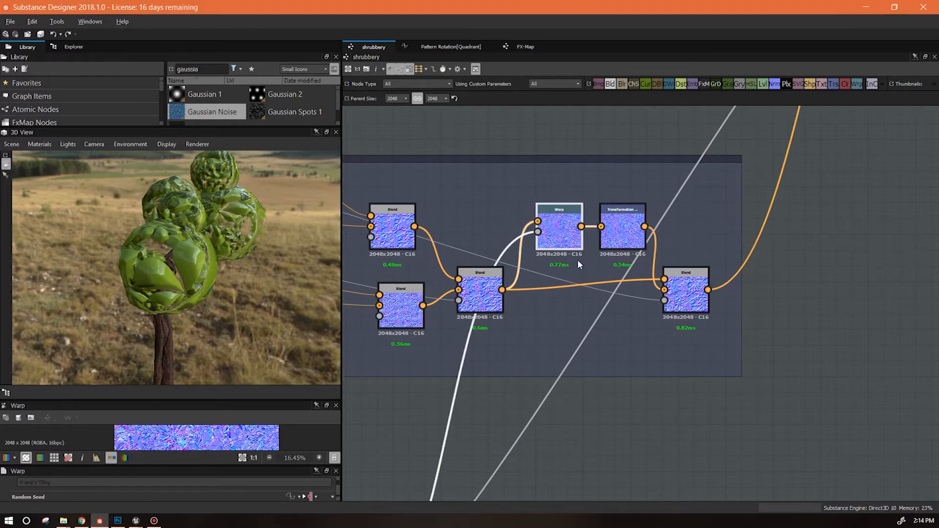
drag(180, 400, 180, 283)
scroll(597, 418, down, 4)
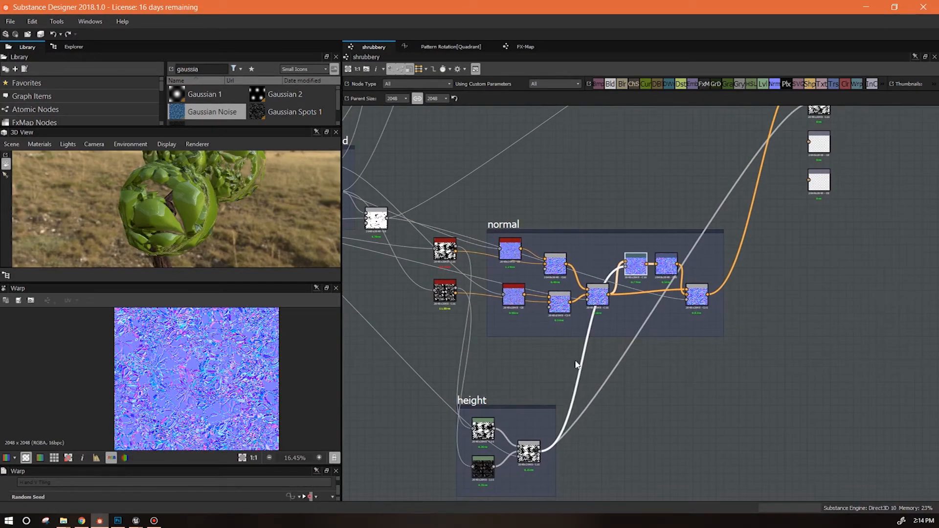
Step: Search the library for "normal t", add a Normal to Height node above the normal frame and feed it from the Warp node
double_click(201, 69)
text(normal t)
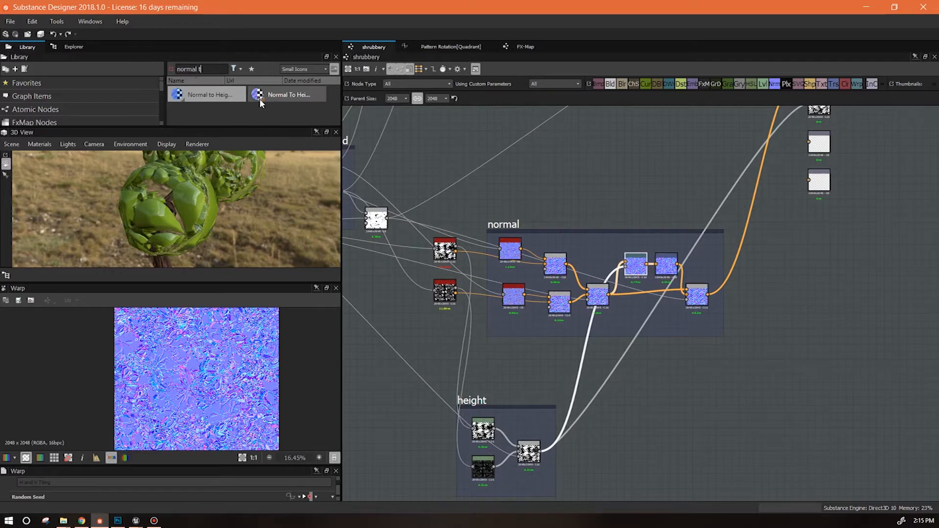
drag(254, 94, 653, 156)
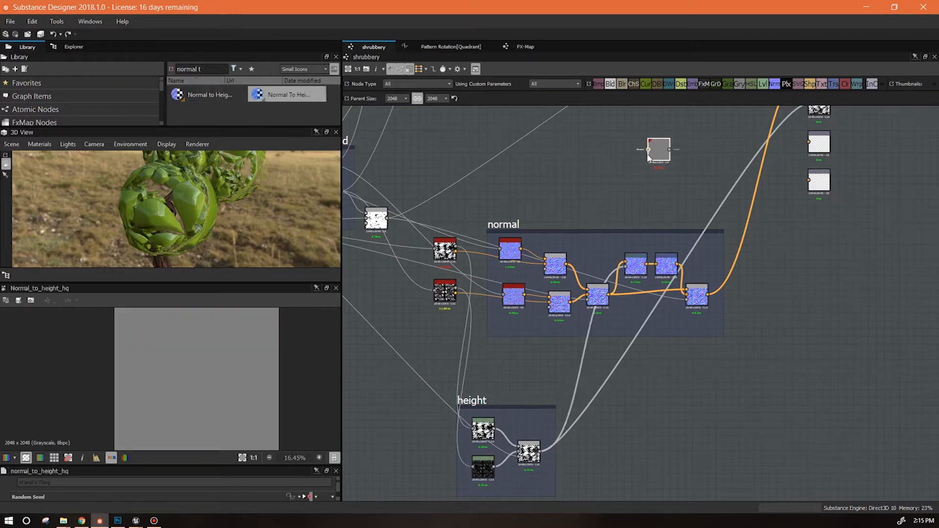
key(Delete)
drag(210, 94, 697, 143)
drag(647, 267, 686, 142)
Step: Connect the Normal to Height output to the duplicated Gradient Map and preview the coloured result
middle_drag(689, 186, 652, 435)
drag(670, 390, 512, 207)
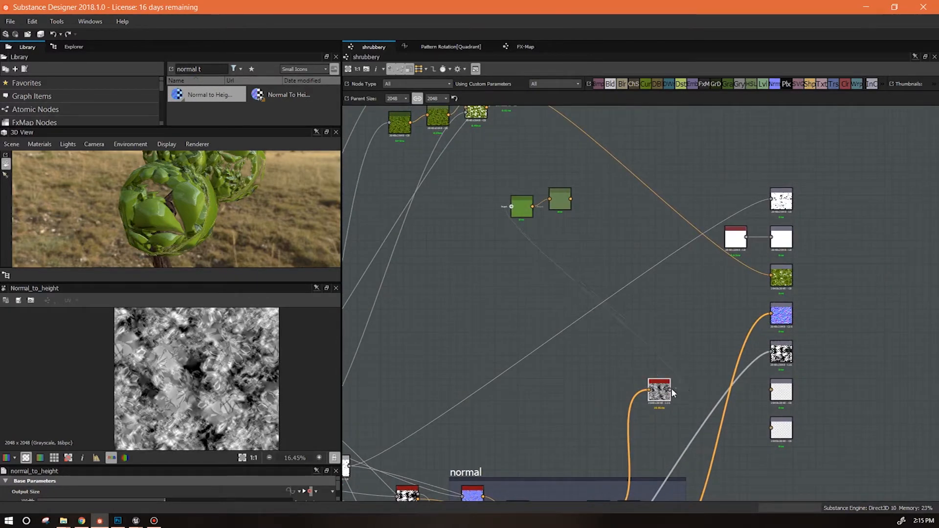
drag(660, 391, 622, 395)
double_click(521, 207)
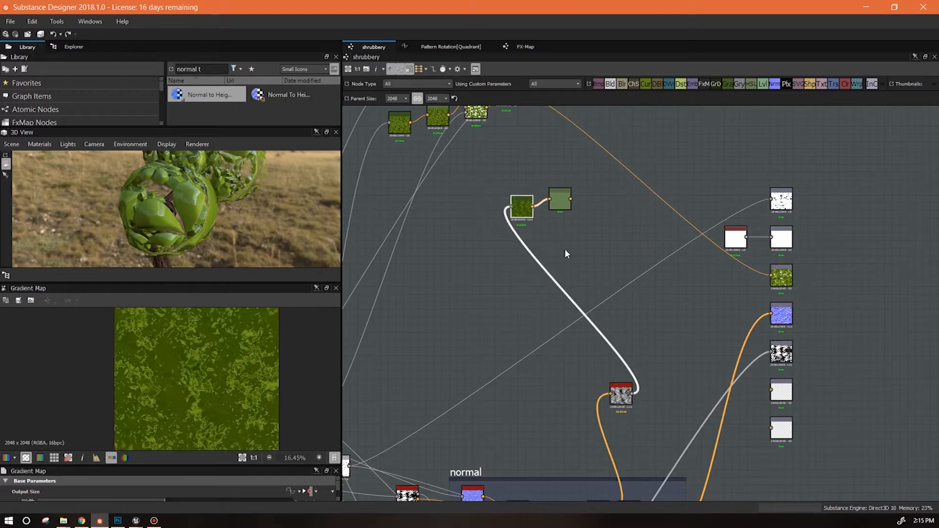
Step: Move the duplicated Gradient Map and its HSL node just beneath the leaf colour cluster and preview the HSL node
middle_drag(564, 249, 620, 363)
drag(577, 322, 533, 284)
drag(621, 320, 586, 289)
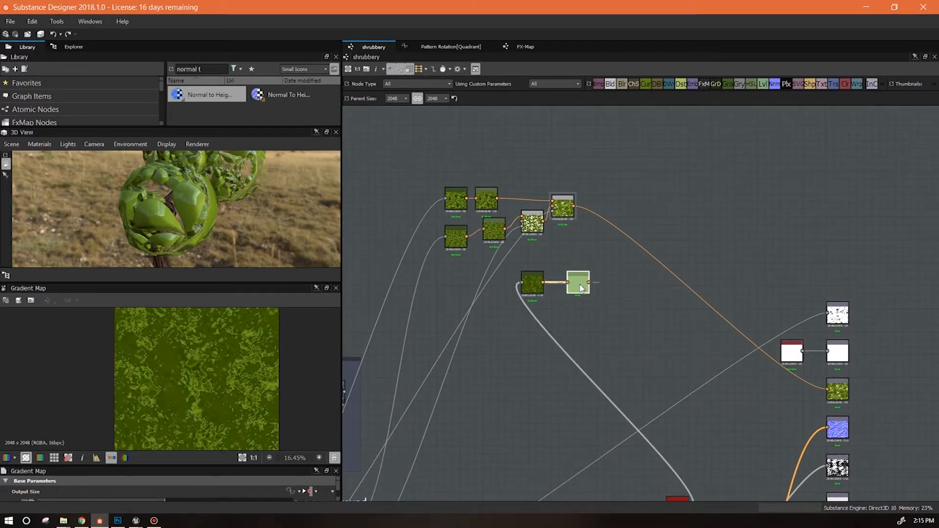
double_click(581, 288)
Step: Set the background leaves' HSL Lightness to 0.45 while previewing the background Blend
double_click(533, 223)
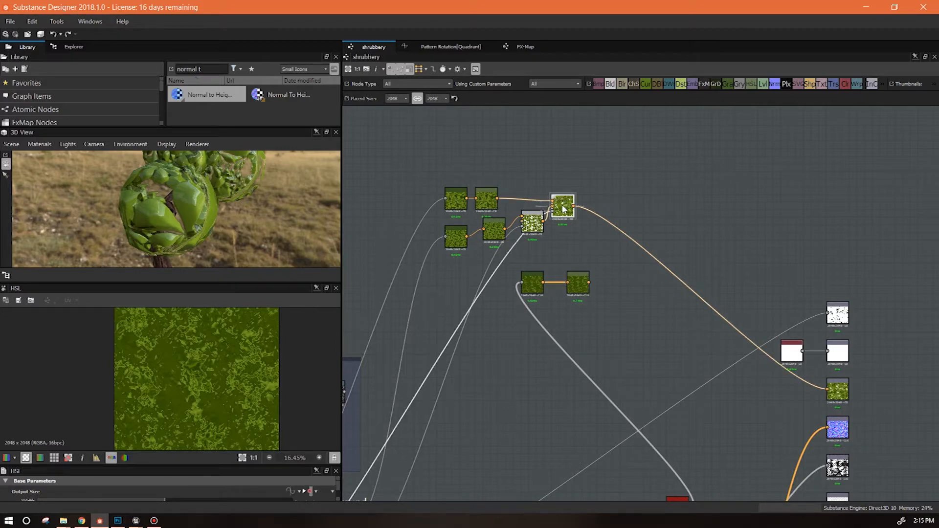
click(498, 235)
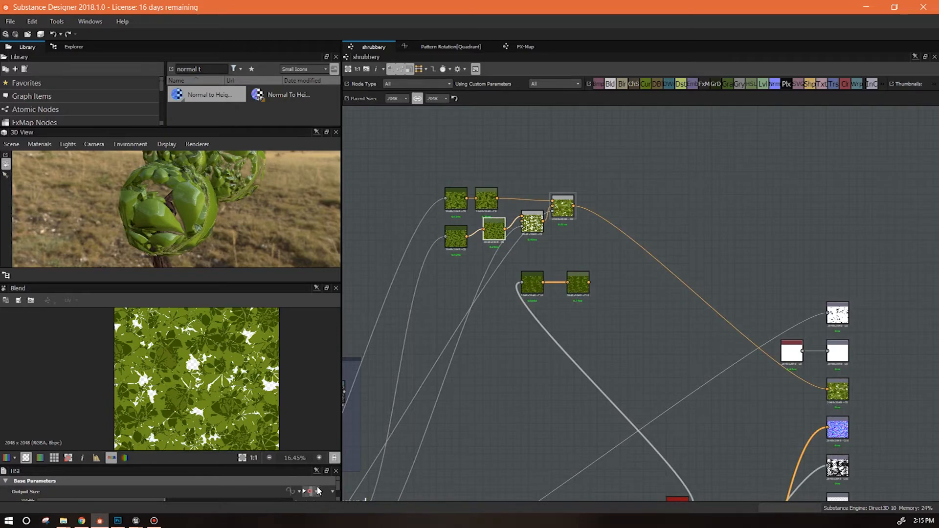
drag(310, 466, 298, 392)
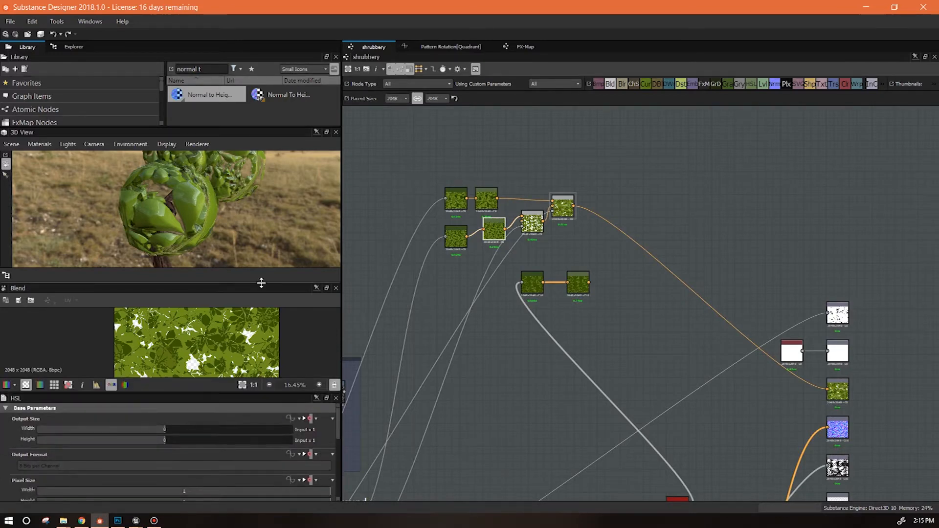
drag(261, 282, 274, 193)
drag(337, 432, 158, 491)
Step: Add a Blend node beside the duplicated colour chain and connect the HSL node of that chain to it
drag(611, 87, 661, 207)
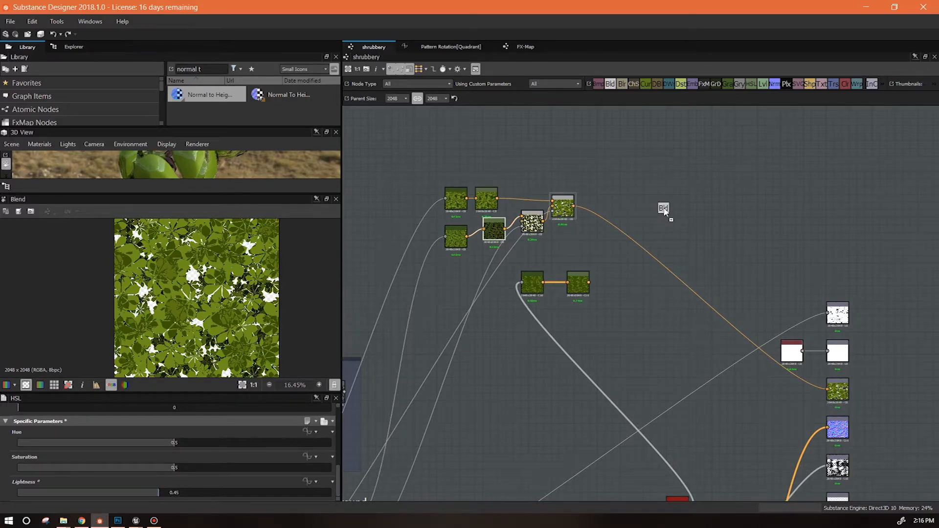
drag(573, 206, 612, 208)
middle_drag(659, 309, 633, 239)
drag(641, 140, 614, 230)
middle_drag(614, 230, 644, 264)
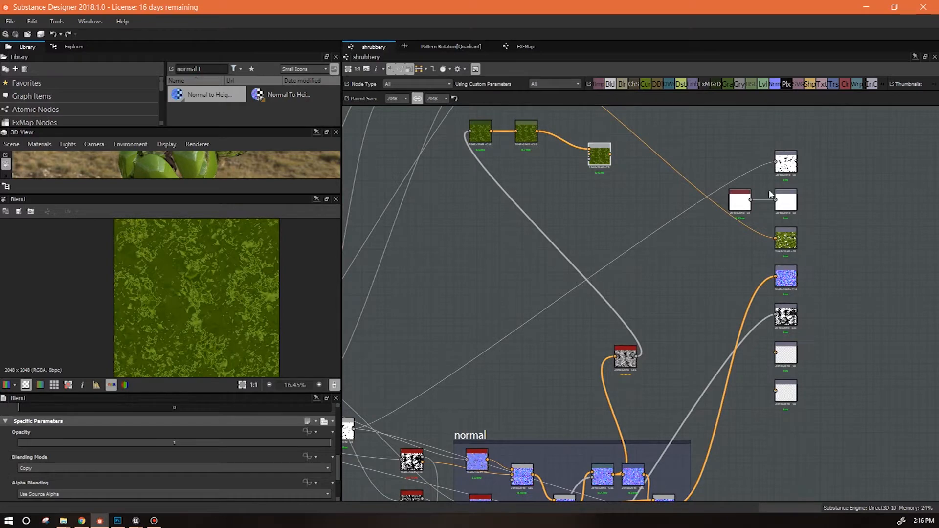
Step: Compare the opacity output with the Normal to Height map in the 2D view
double_click(787, 161)
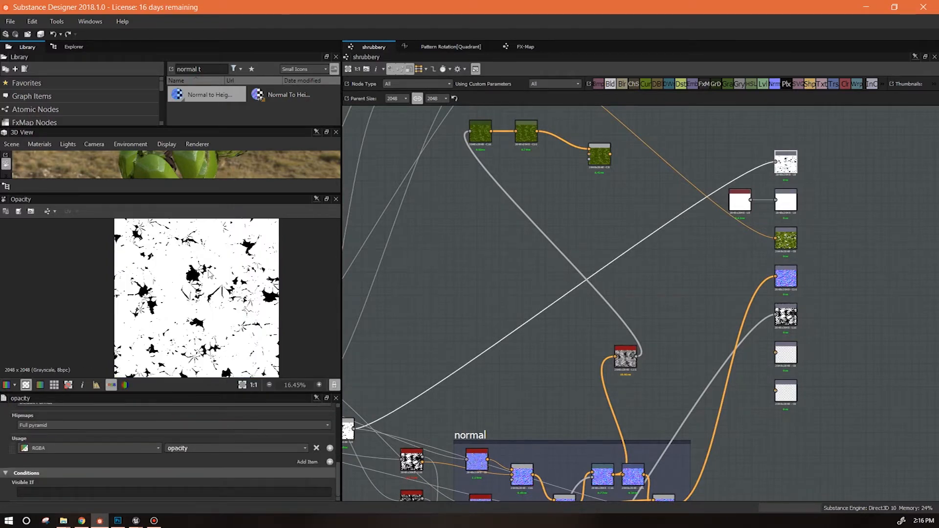
scroll(205, 289, up, 4)
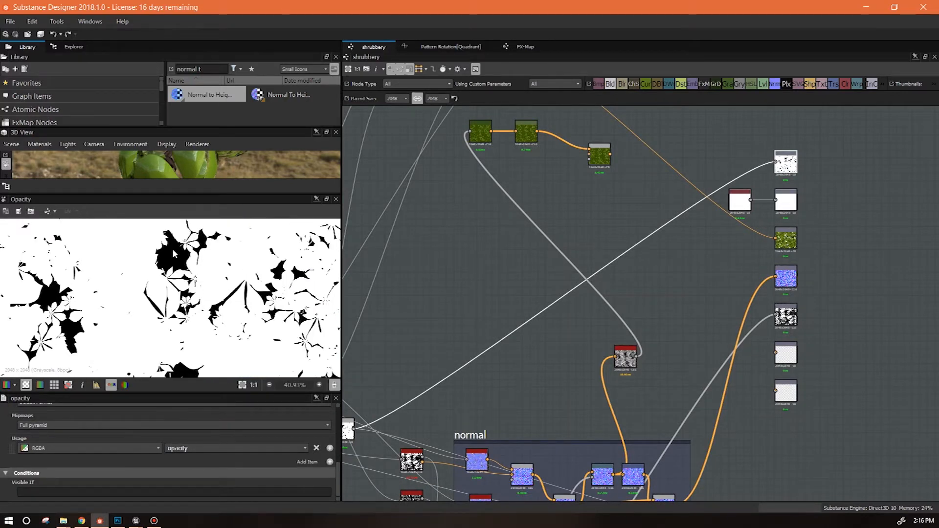
click(602, 154)
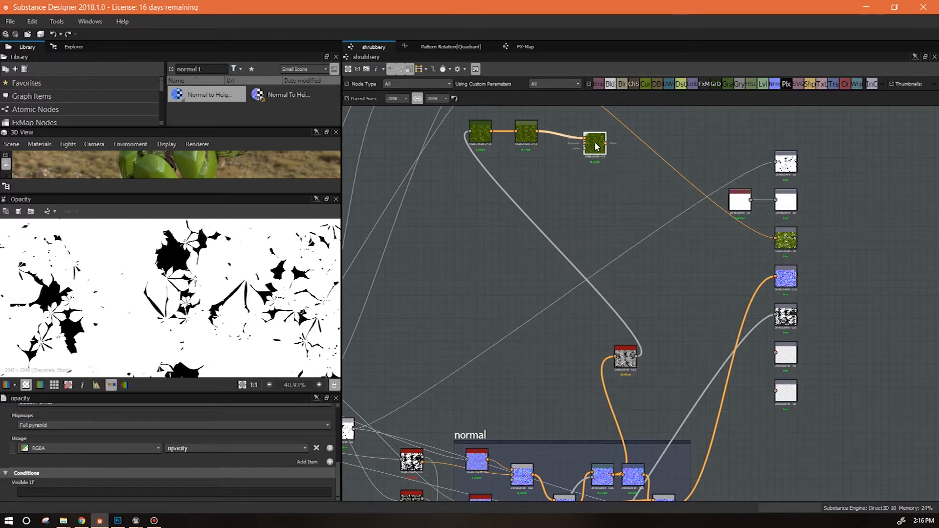
middle_drag(629, 344, 679, 338)
double_click(677, 343)
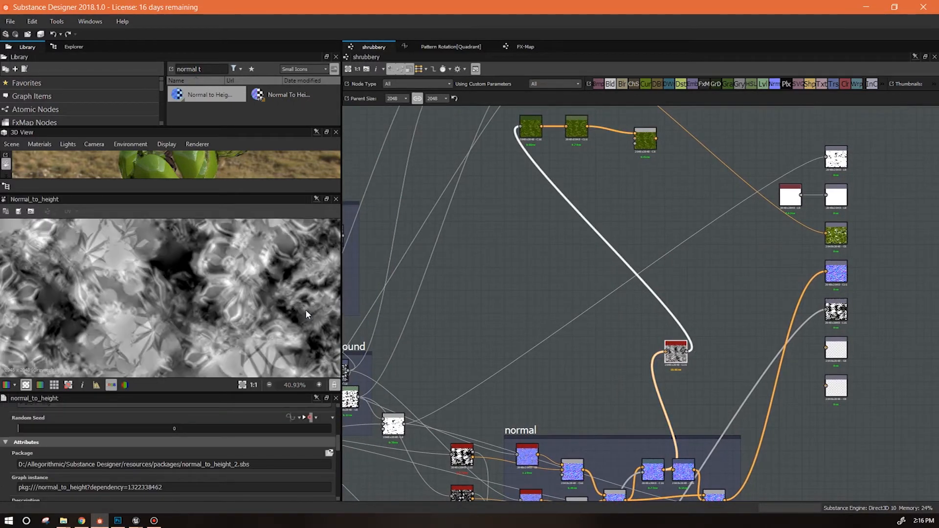
key(f)
scroll(272, 306, up, 1)
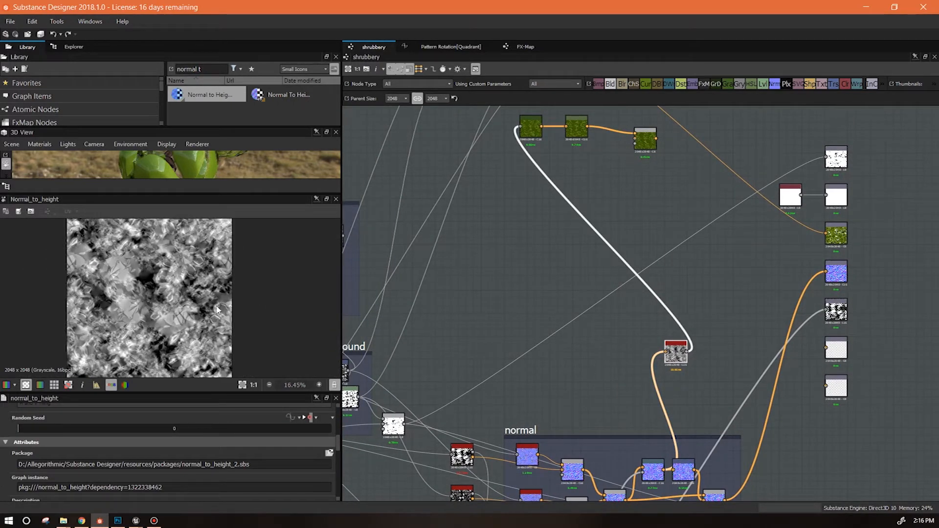
scroll(212, 311, up, 1)
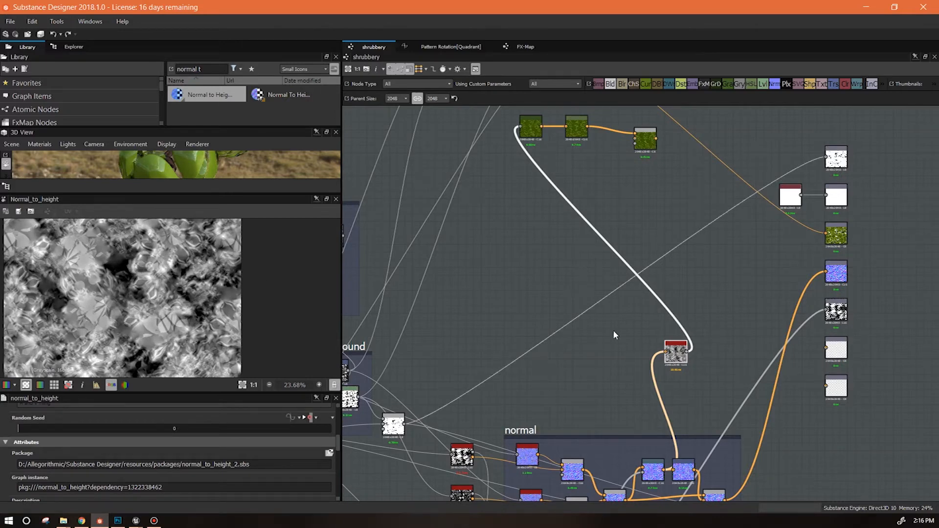
Step: Move the Normal to Height node closer to the background frame and connect it to a new Levels node
drag(679, 354, 480, 342)
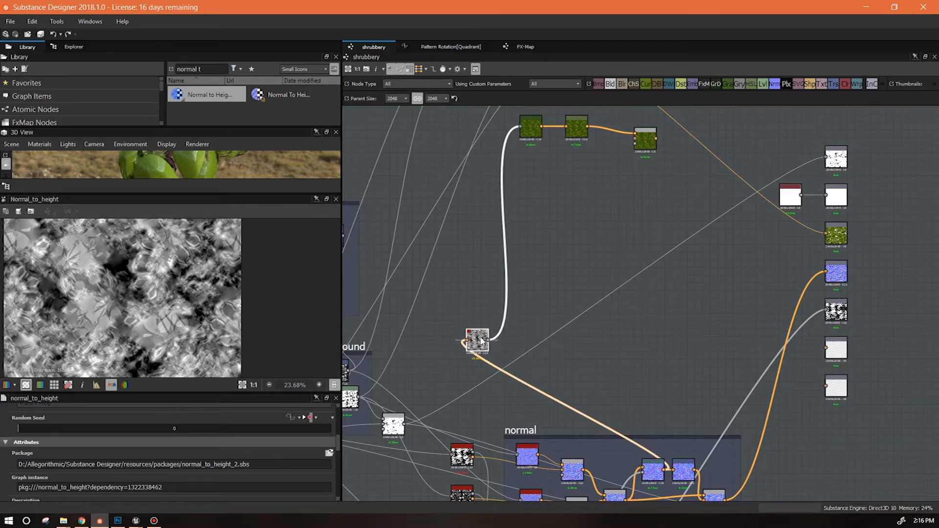
drag(764, 84, 575, 244)
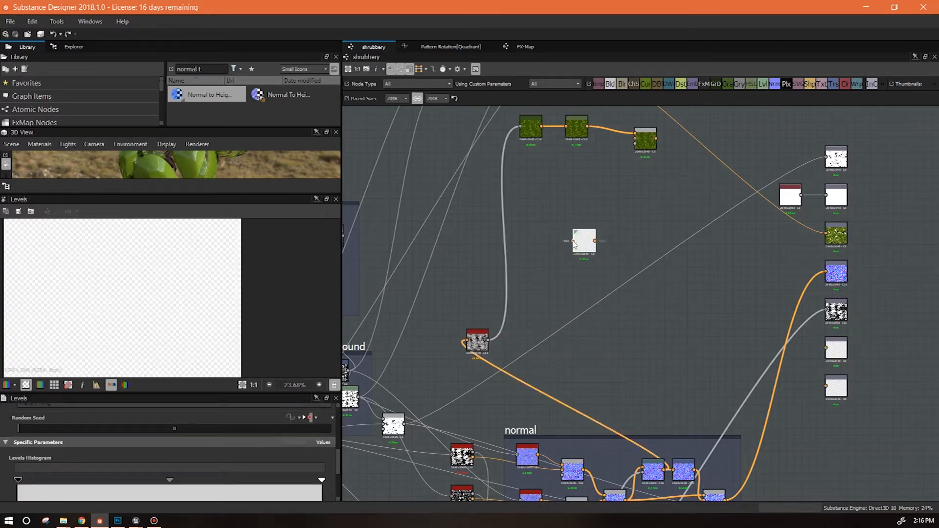
drag(512, 318, 489, 339)
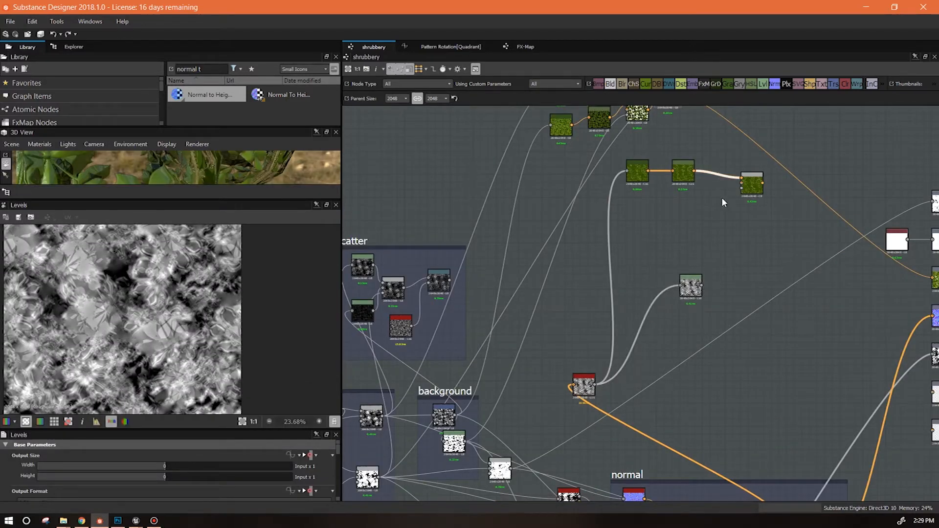
Step: Disconnect the lower Blend node from the HSL node and move it aside
key(Delete)
drag(753, 183, 761, 239)
middle_drag(763, 189, 751, 220)
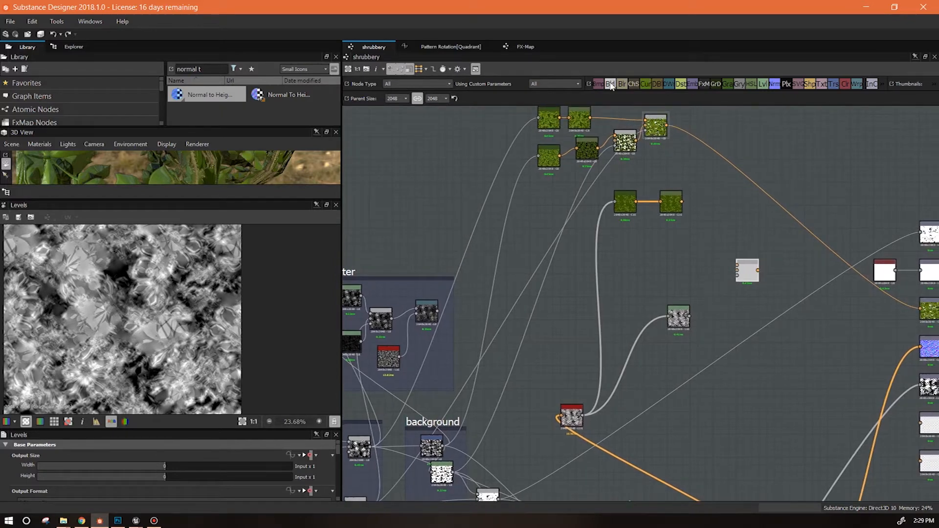
Step: Add another Blend node with the combined leaf colour as foreground and the lower HSL node as background
drag(615, 86, 770, 142)
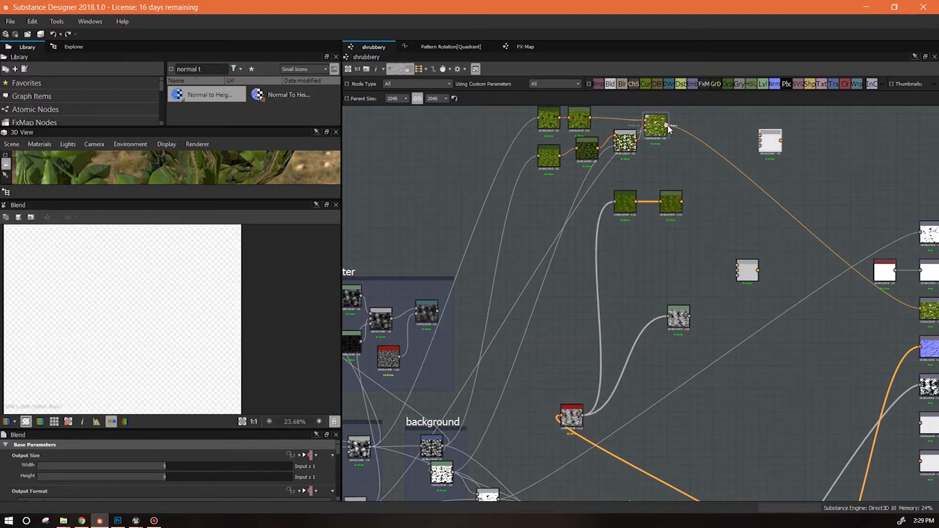
drag(674, 128, 760, 136)
drag(682, 201, 738, 171)
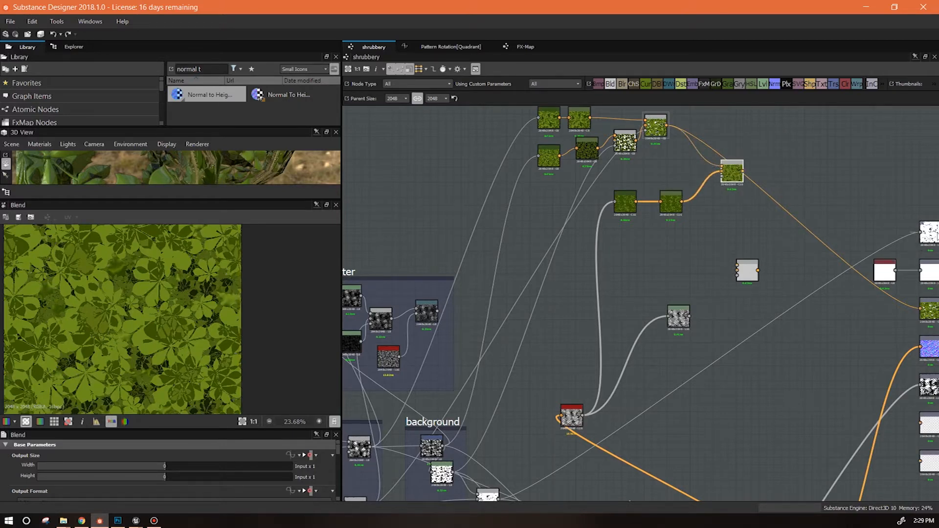
Step: Set the lower HSL node's Lightness to 0.39 and preview the new Blend
double_click(669, 209)
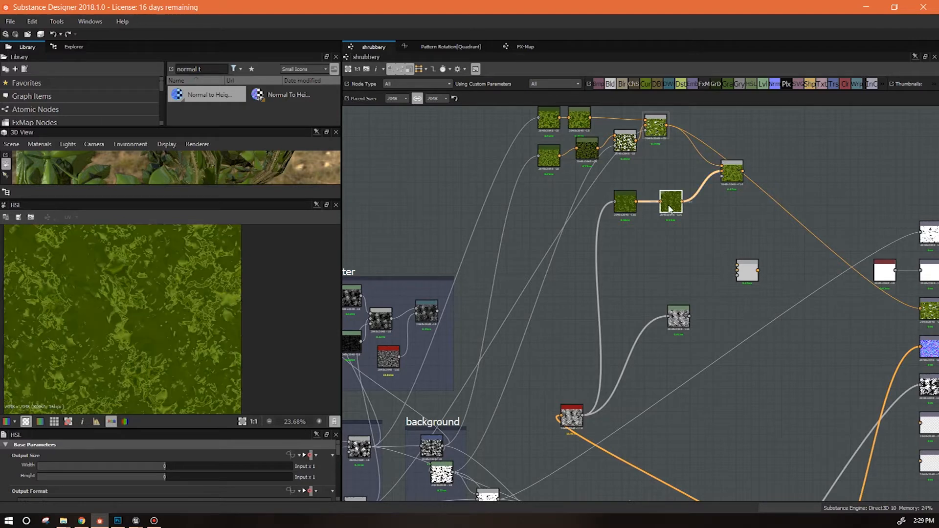
drag(339, 449, 340, 493)
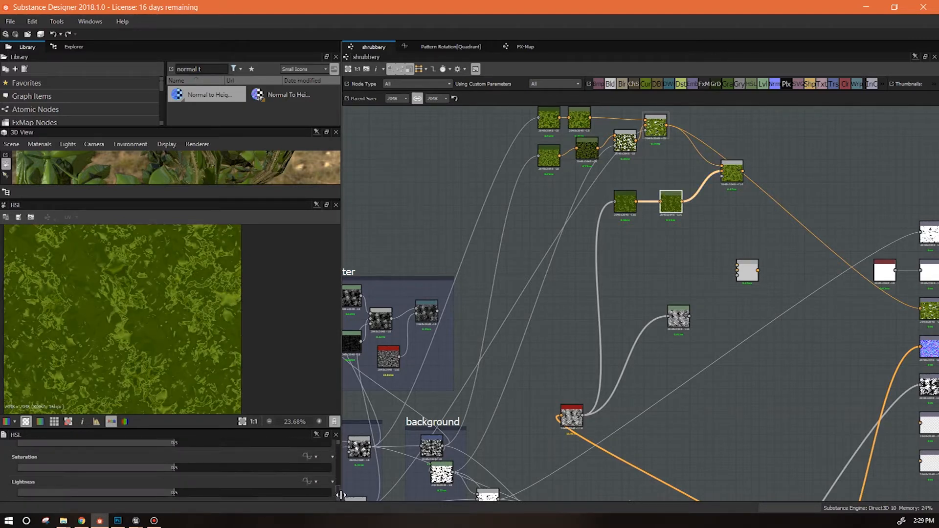
drag(173, 494, 142, 498)
double_click(732, 172)
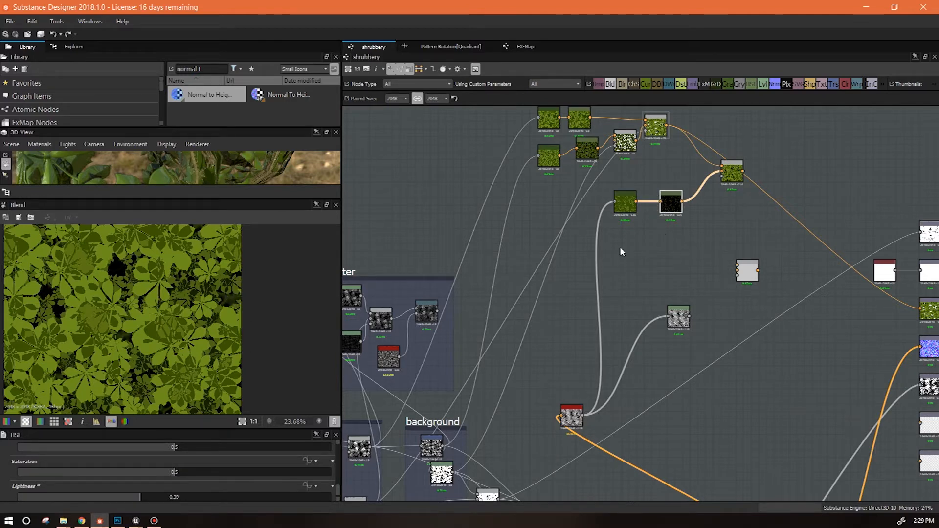
Step: Examine the normal frame's Blend nodes, the background leaf map and the Normal to Height map in the 2D view
middle_drag(800, 360, 825, 279)
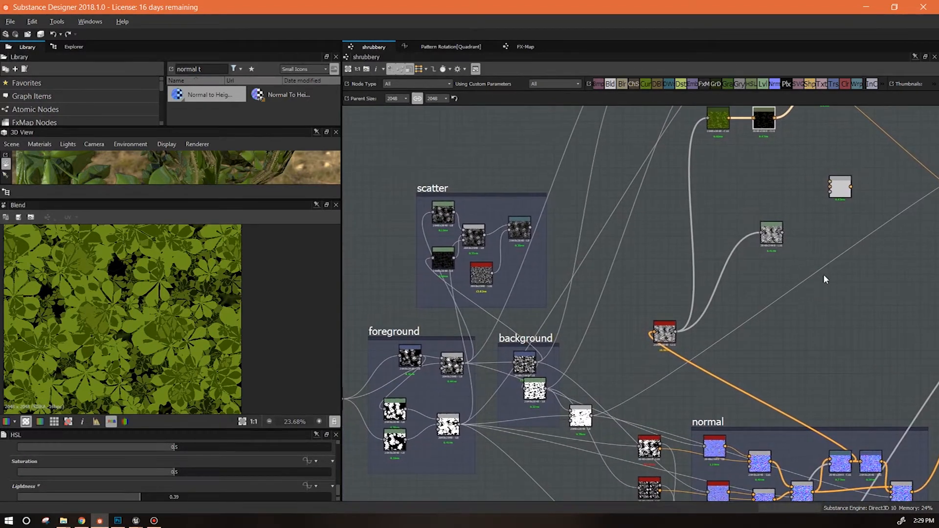
middle_drag(771, 385, 738, 314)
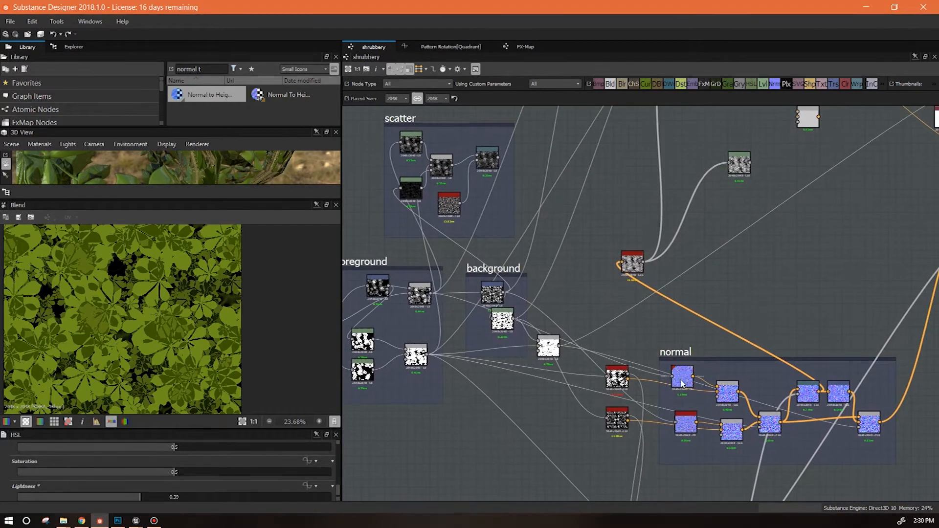
double_click(727, 394)
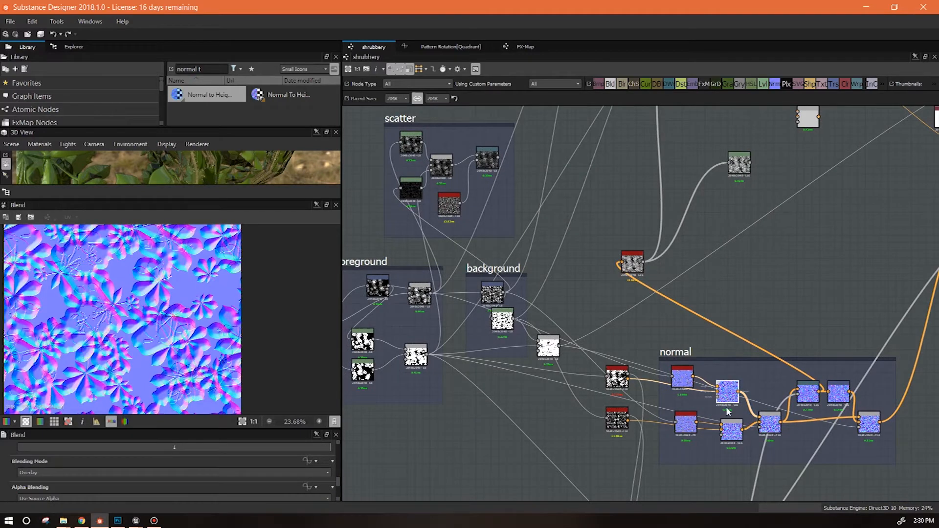
double_click(732, 433)
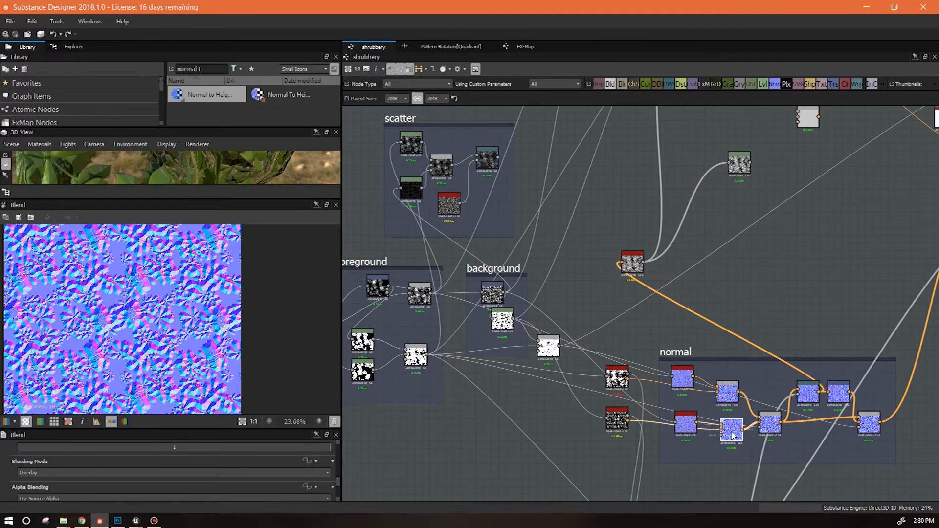
double_click(493, 293)
double_click(632, 263)
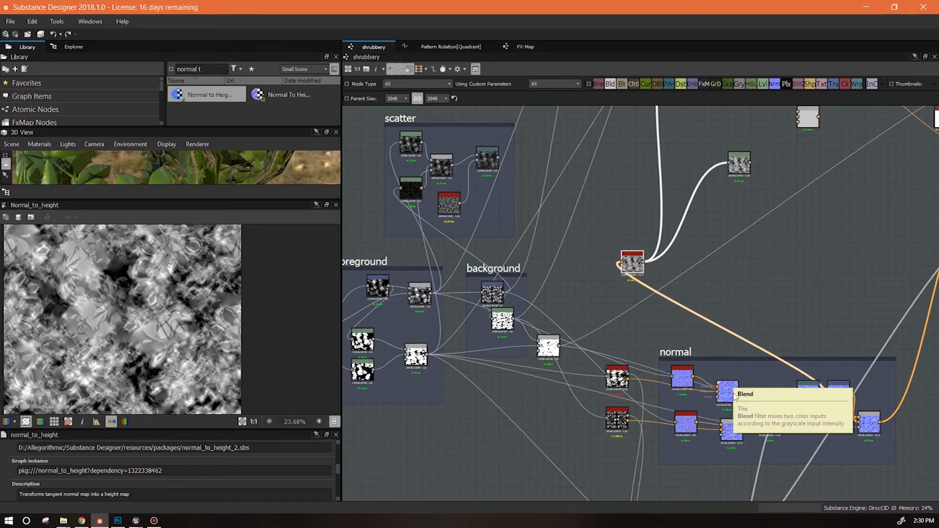
double_click(870, 425)
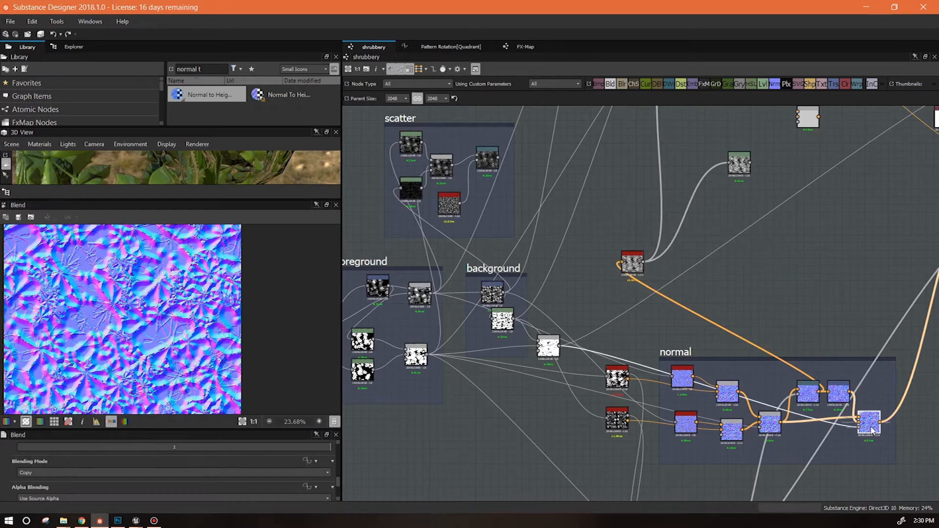
Step: Preview the Normal to Height and Levels nodes, then connect the combined leaf mask as the unused Blend's foreground
middle_drag(777, 295, 652, 411)
double_click(508, 381)
double_click(613, 280)
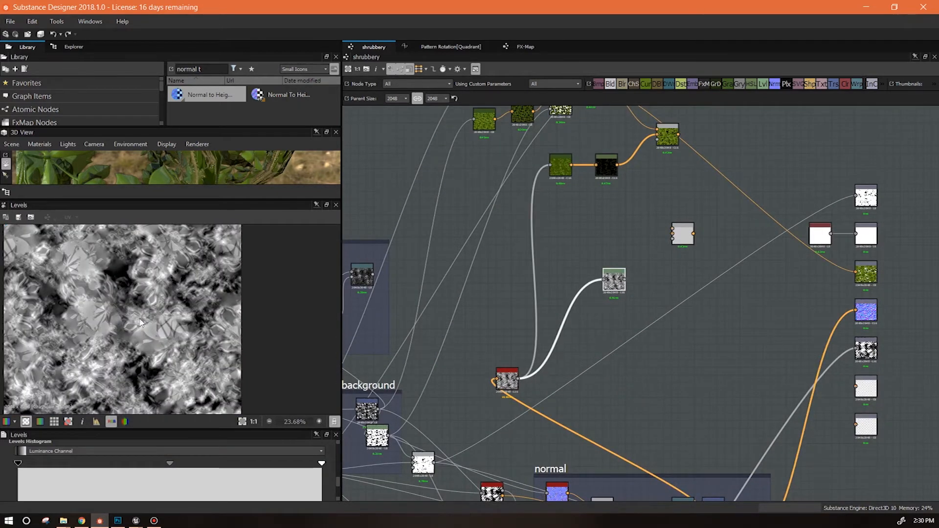
middle_drag(725, 225, 727, 273)
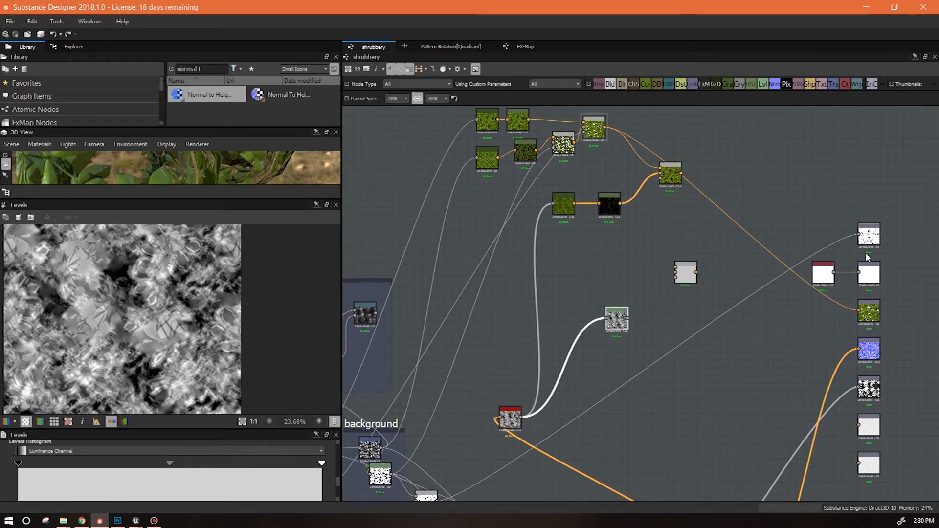
middle_drag(728, 389, 813, 312)
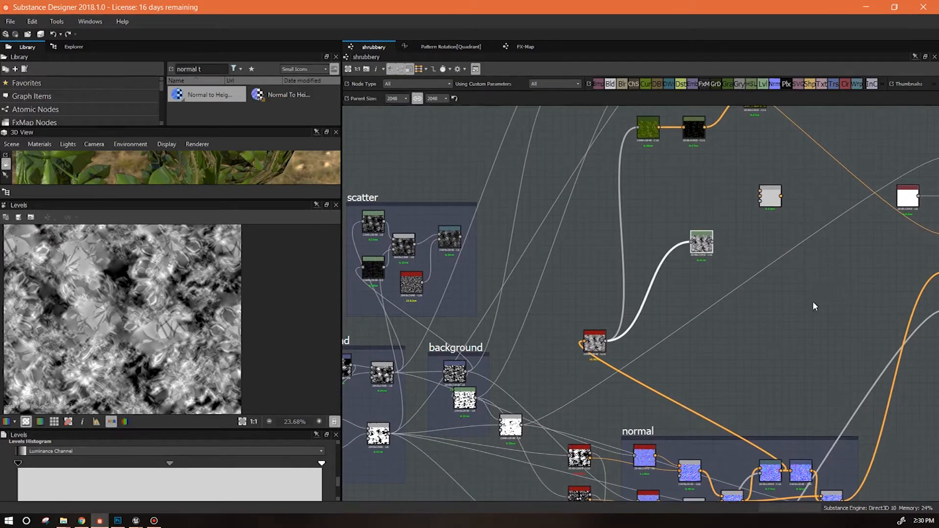
drag(760, 191, 521, 424)
double_click(510, 424)
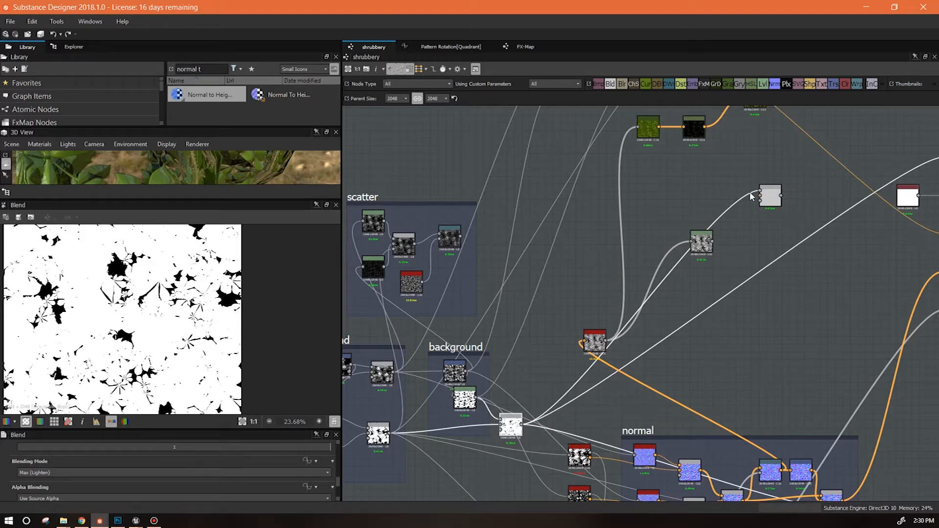
Step: Feed the Levels output into the Blend's background and the combined leaf mask into its opacity, then preview the Blend
drag(756, 196, 714, 241)
double_click(701, 242)
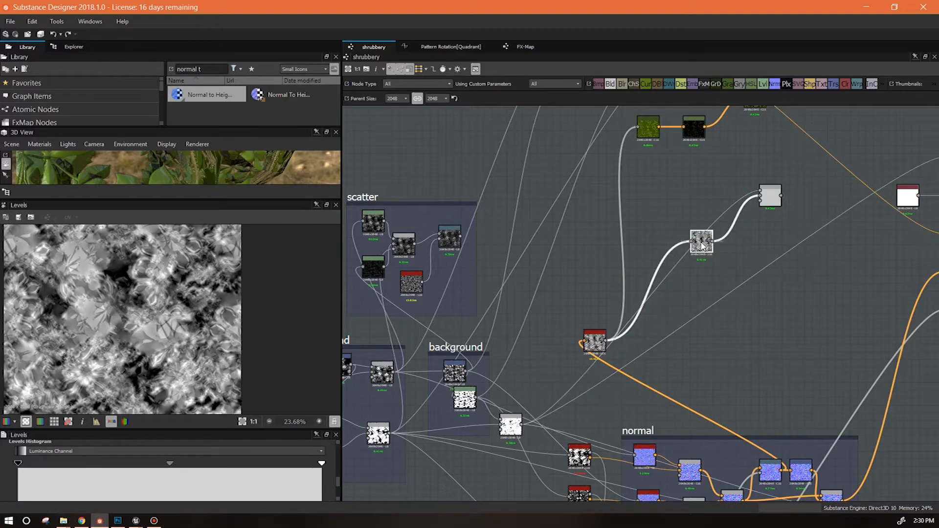
click(767, 201)
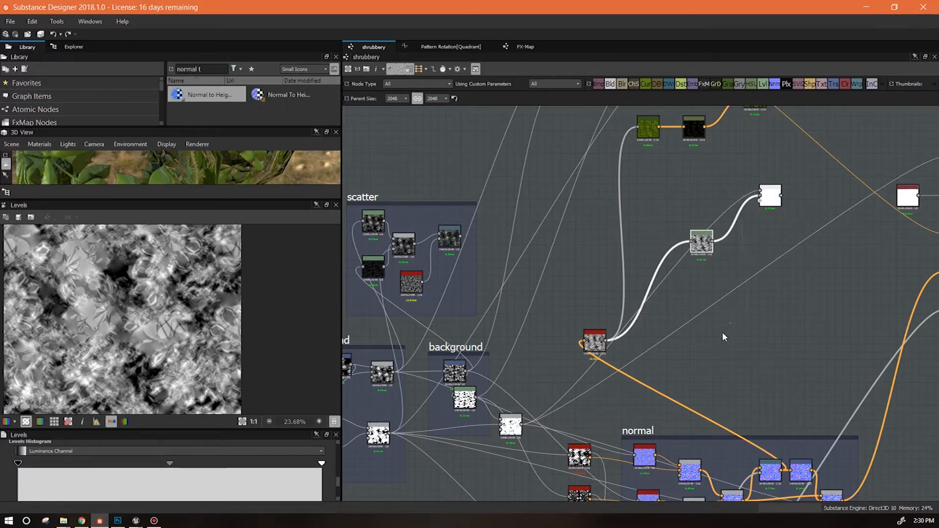
drag(522, 426, 767, 200)
double_click(768, 198)
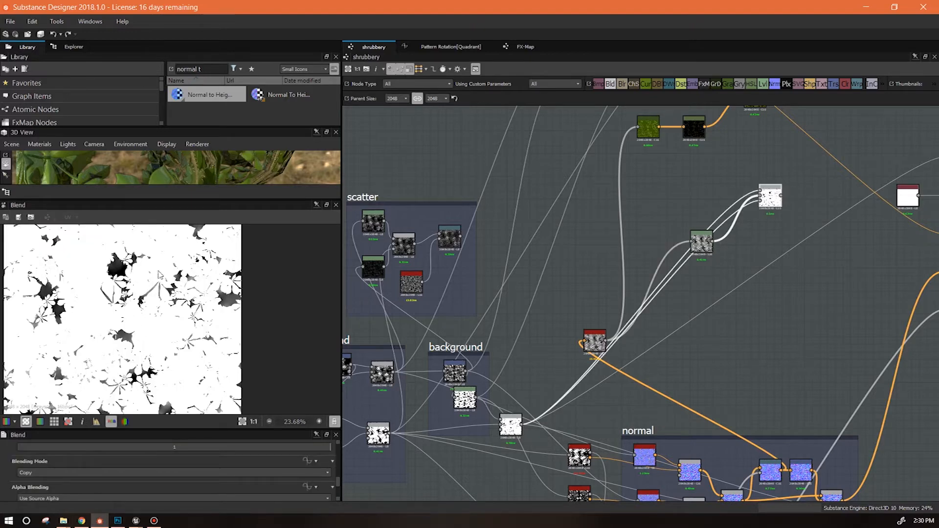
Step: Raise the Levels node's output black level to about a third of the range
drag(700, 245, 678, 243)
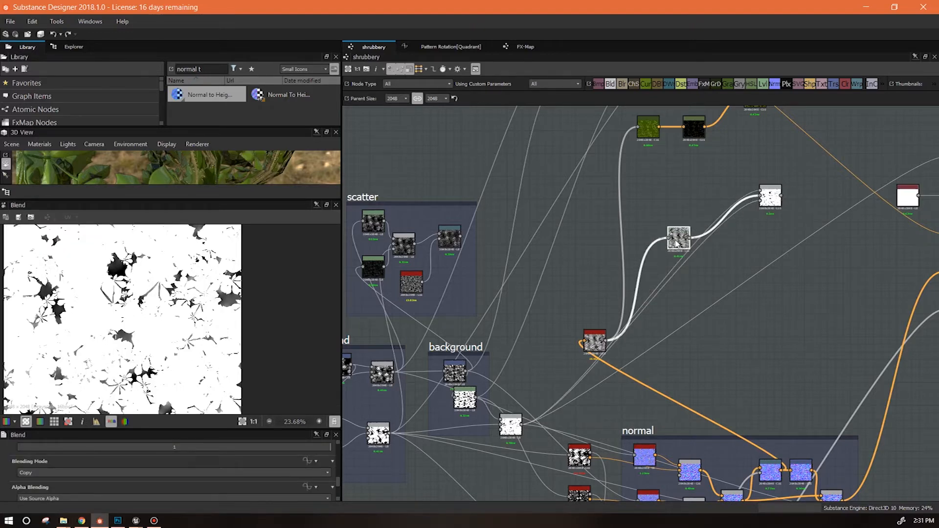
drag(338, 480, 338, 489)
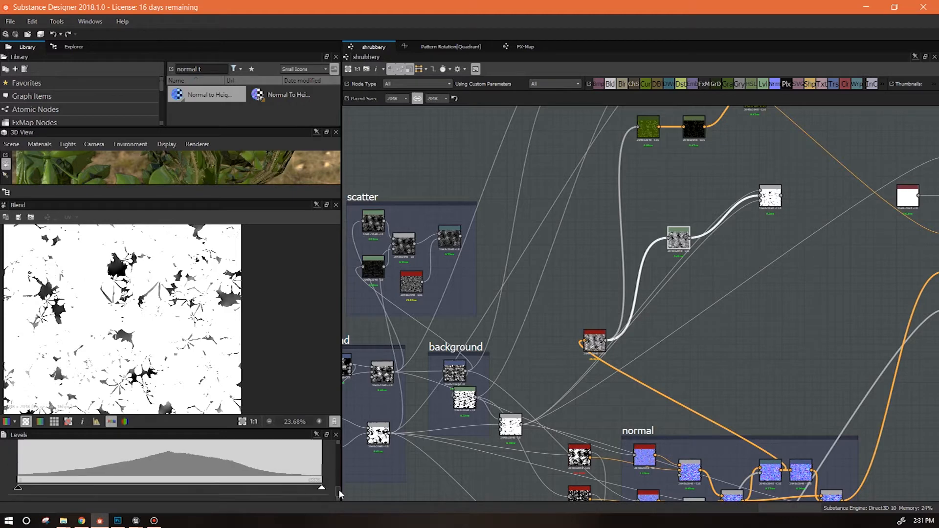
drag(19, 487, 118, 492)
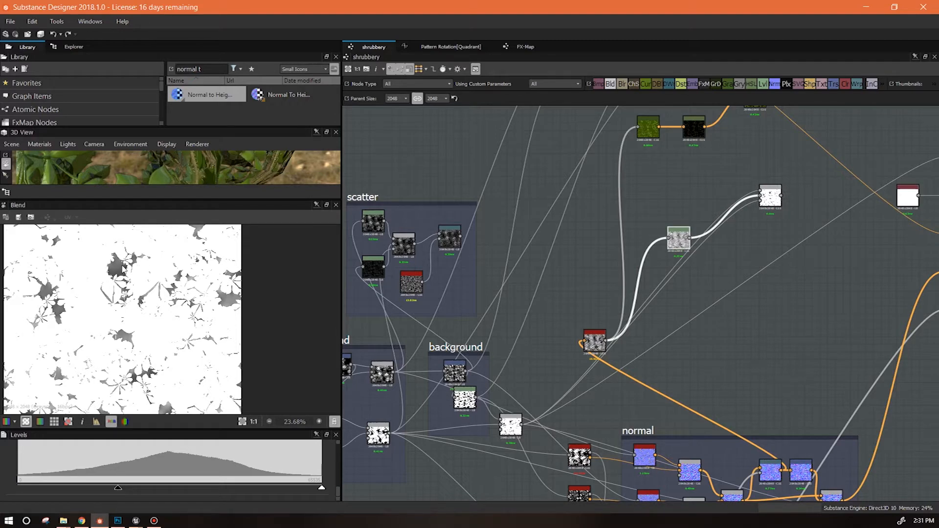
Step: Connect the final leaf colour Blend to the base colour output and the new mask Blend to the opacity output
middle_drag(776, 324, 635, 381)
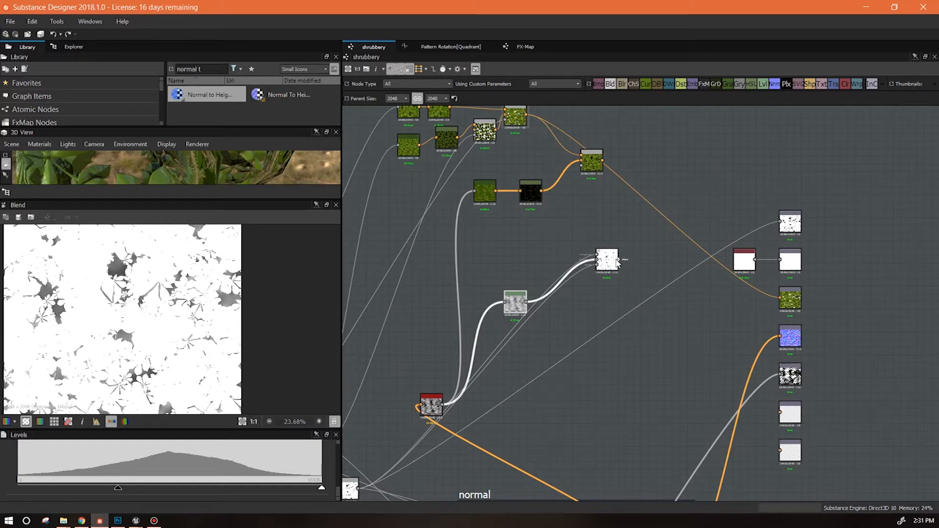
drag(634, 259, 599, 250)
drag(603, 160, 784, 300)
drag(617, 259, 779, 221)
Step: Enlarge the 3D view and examine the tree's foliage and leaf gaps from several angles
drag(160, 327, 166, 379)
drag(173, 201, 196, 395)
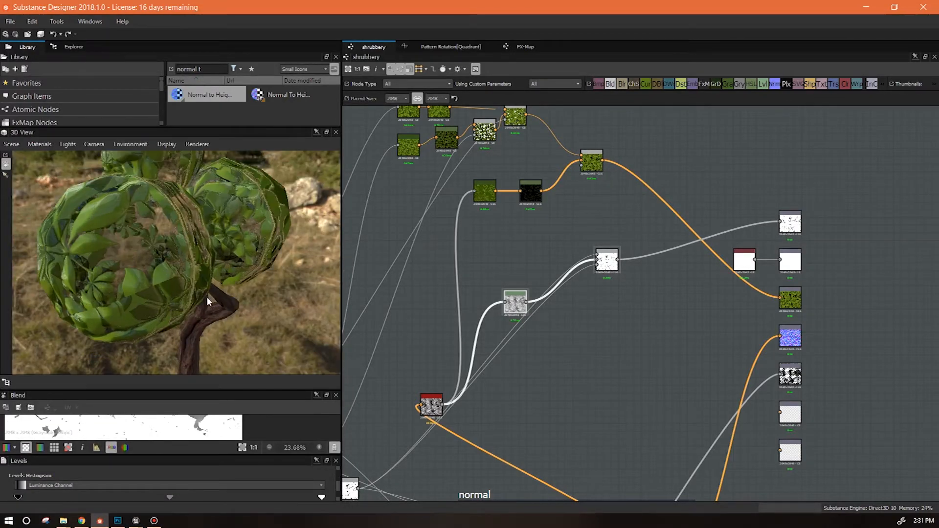
drag(163, 293, 203, 293)
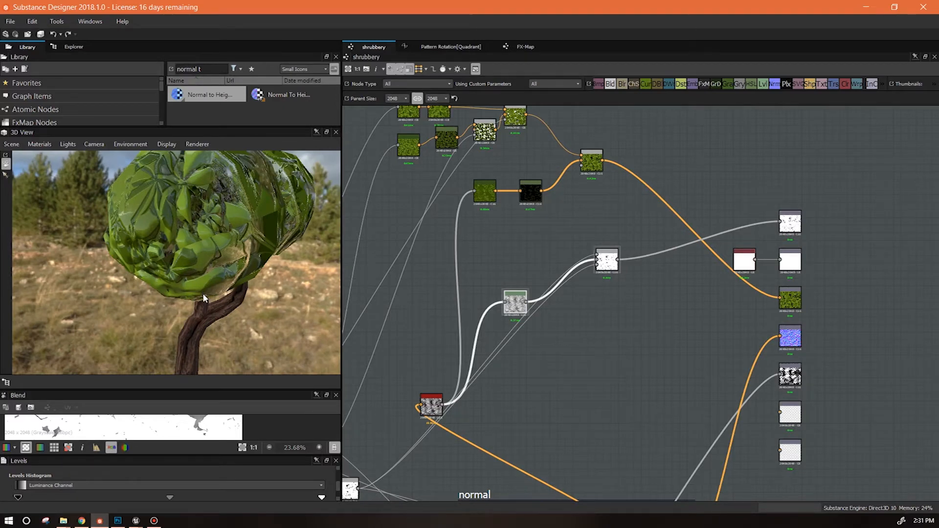
drag(203, 298, 229, 242)
scroll(228, 241, up, 3)
drag(183, 204, 200, 225)
right_drag(239, 243, 185, 125)
middle_drag(272, 258, 263, 278)
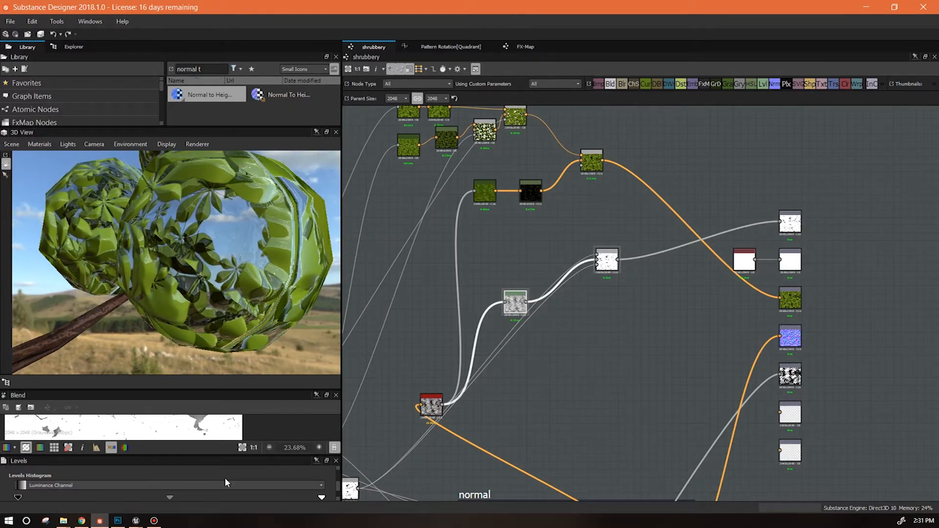
Step: Raise the Levels node's output black level to nearly half of the range and check the foliage in 3D
scroll(338, 490, down, 3)
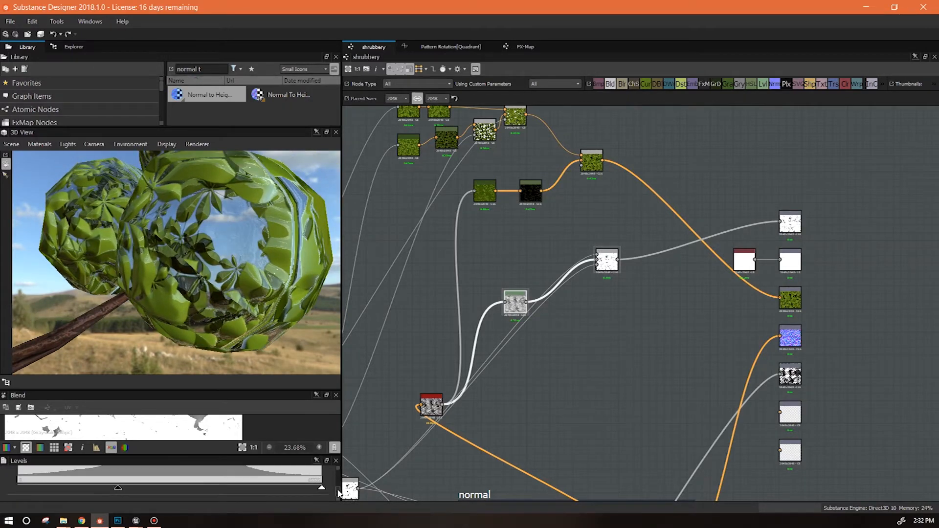
drag(117, 487, 167, 490)
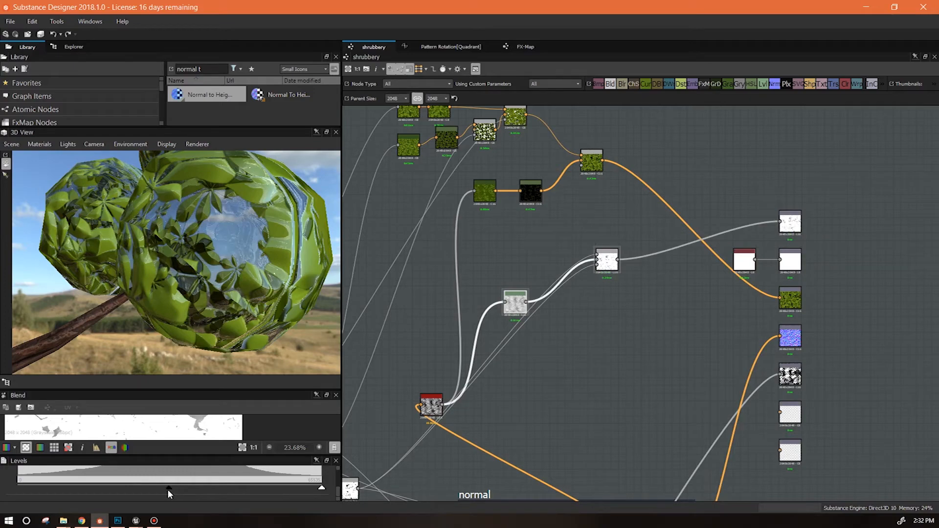
drag(254, 286, 175, 253)
right_drag(175, 253, 391, 430)
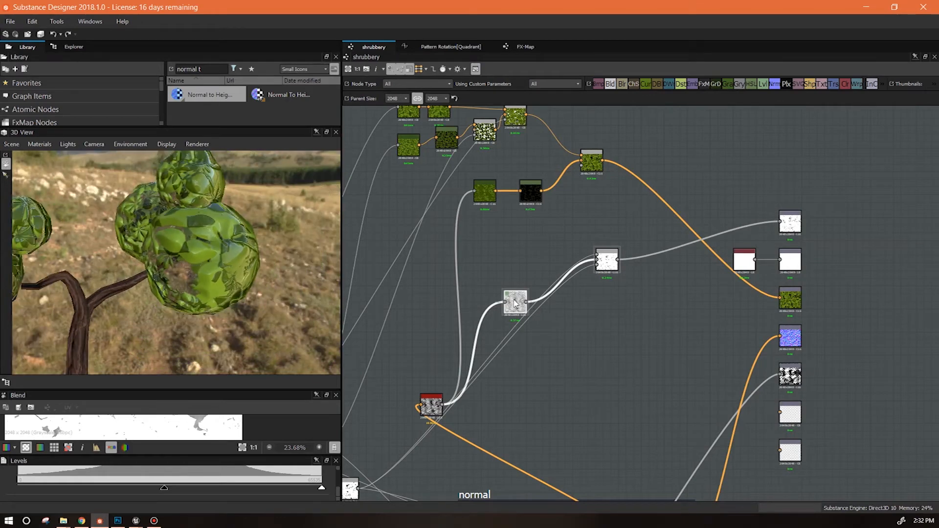
Step: Line up the Normal to Height, Levels and mask Blend nodes in a row and enclose them in a frame
mouse_move(515, 303)
mouse_down()
mouse_move(515, 282)
mouse_move(515, 292)
mouse_up()
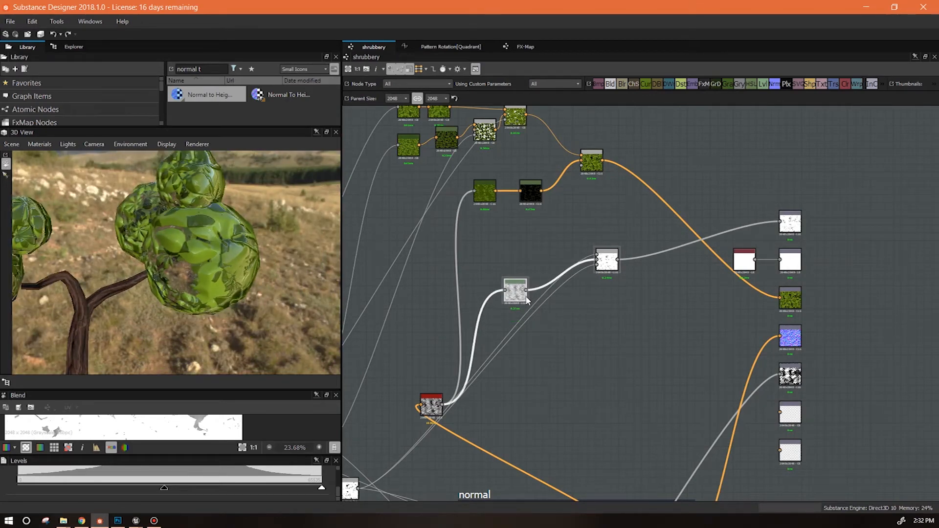
drag(432, 407, 478, 292)
drag(606, 260, 503, 321)
scroll(608, 294, down, 2)
right_click(570, 296)
click(601, 356)
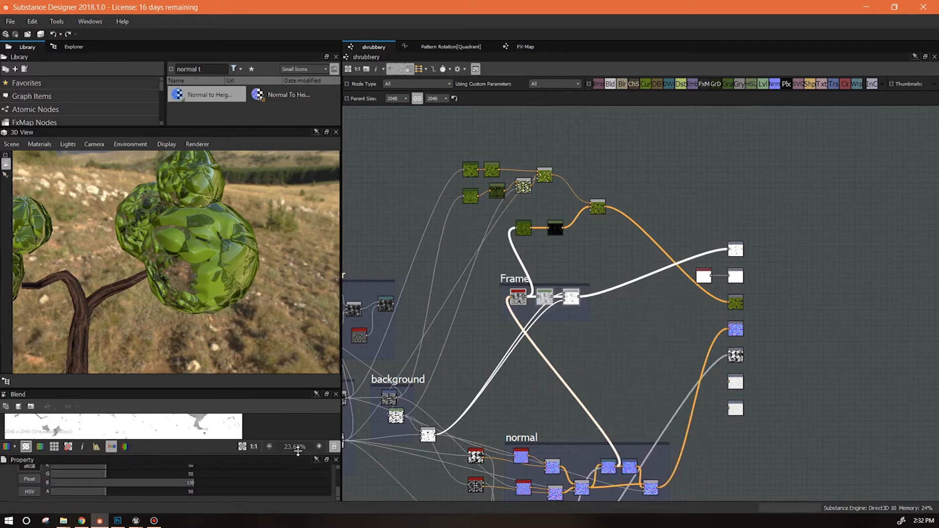
Step: Title the new frame "opacity"
drag(338, 435, 337, 404)
double_click(27, 415)
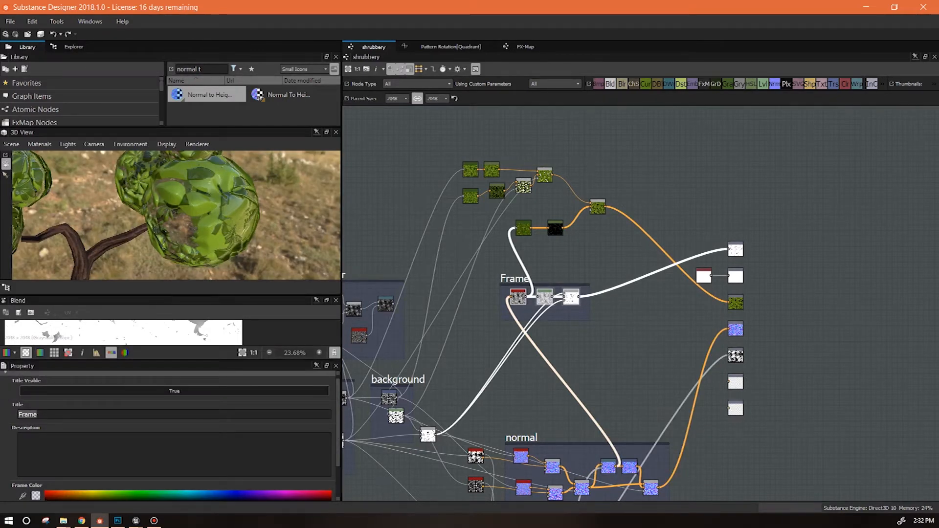
text(opacity)
click(681, 321)
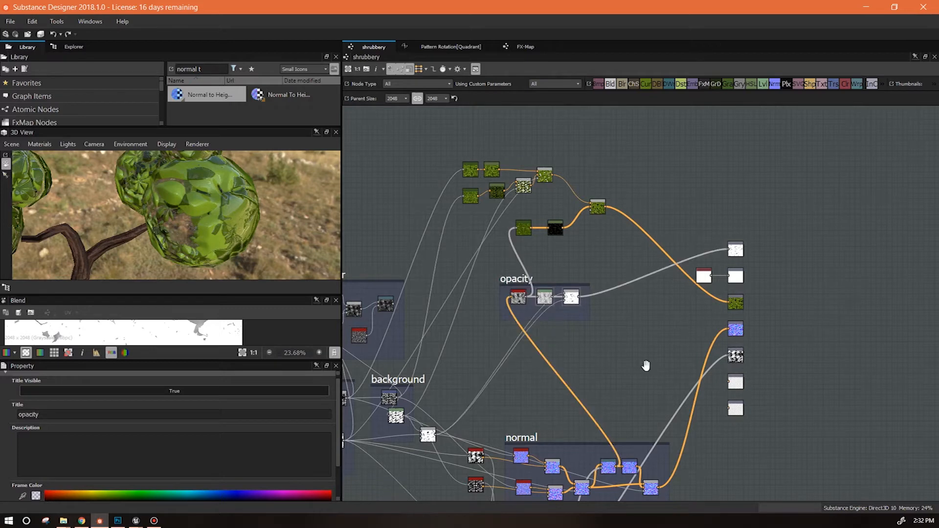
Step: Connect the normal frame's final Blend output to the Normal to Height node in the opacity frame
middle_drag(644, 367, 672, 267)
drag(548, 179, 541, 168)
middle_drag(763, 297, 755, 297)
scroll(780, 213, up, 3)
middle_drag(780, 213, 840, 225)
middle_drag(628, 256, 557, 122)
middle_drag(688, 383, 635, 452)
click(613, 478)
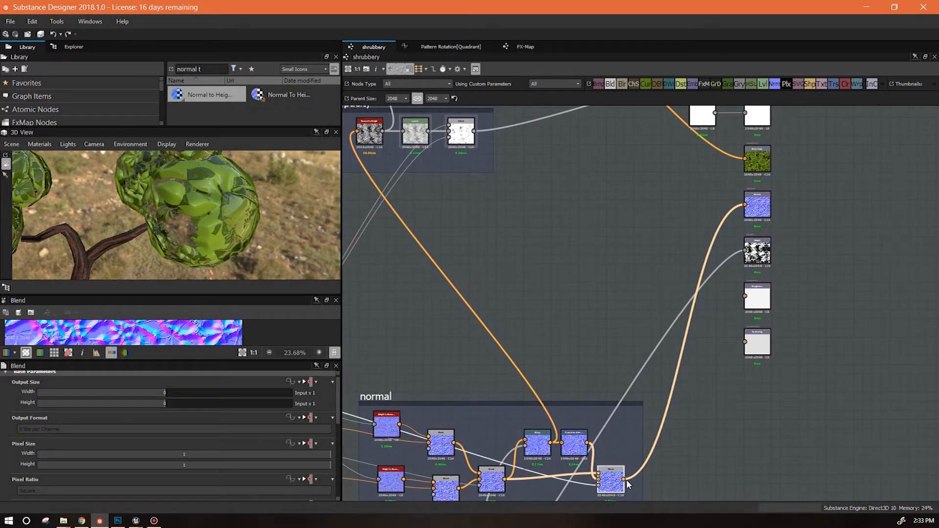
drag(624, 479, 475, 189)
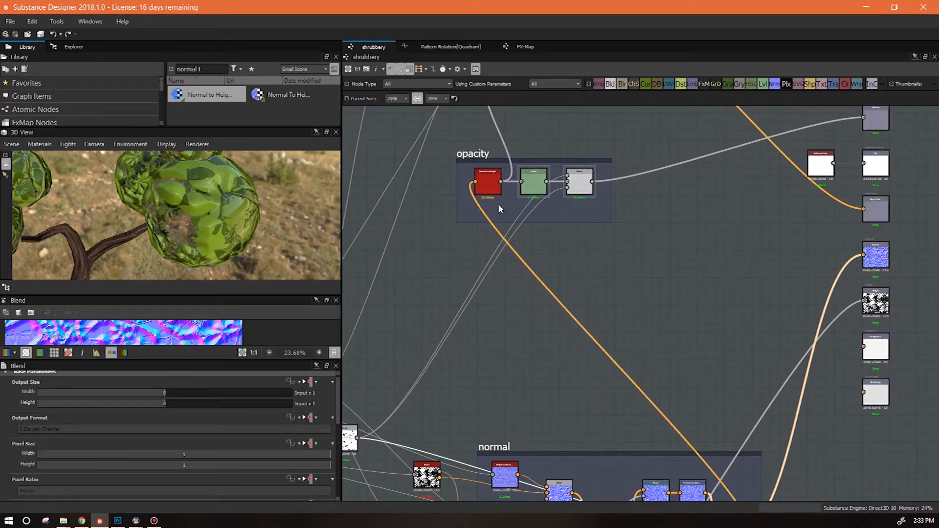
Step: Preview the opacity frame's Normal to Height and Blend nodes and examine the foliage in the 3D view
double_click(488, 183)
double_click(578, 191)
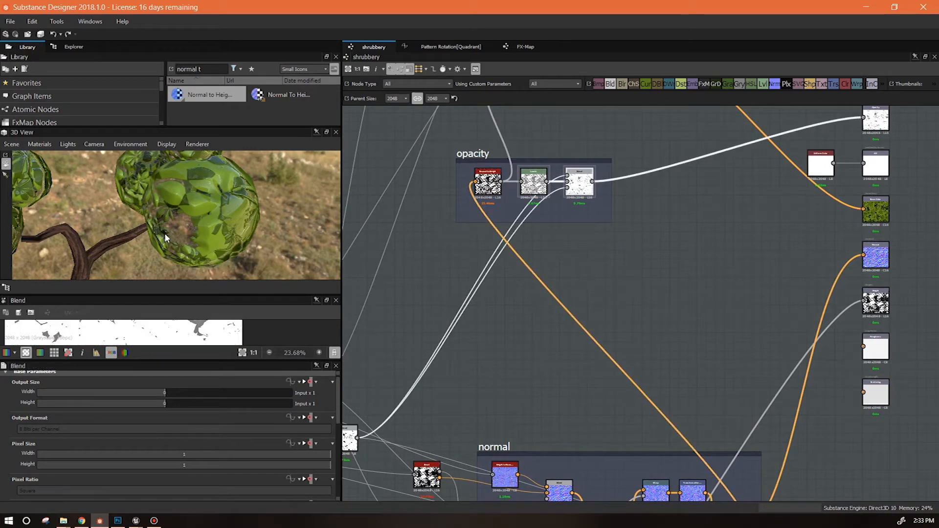
right_drag(164, 233, 455, 196)
middle_drag(159, 251, 162, 239)
drag(162, 239, 211, 200)
right_drag(211, 200, 225, 209)
drag(225, 209, 223, 184)
Step: Find the Ambient Occlusion (HBAO) node with the library search "ambient o", add it, and feed it from Normal to Height
middle_drag(517, 186, 469, 189)
middle_drag(544, 232, 534, 191)
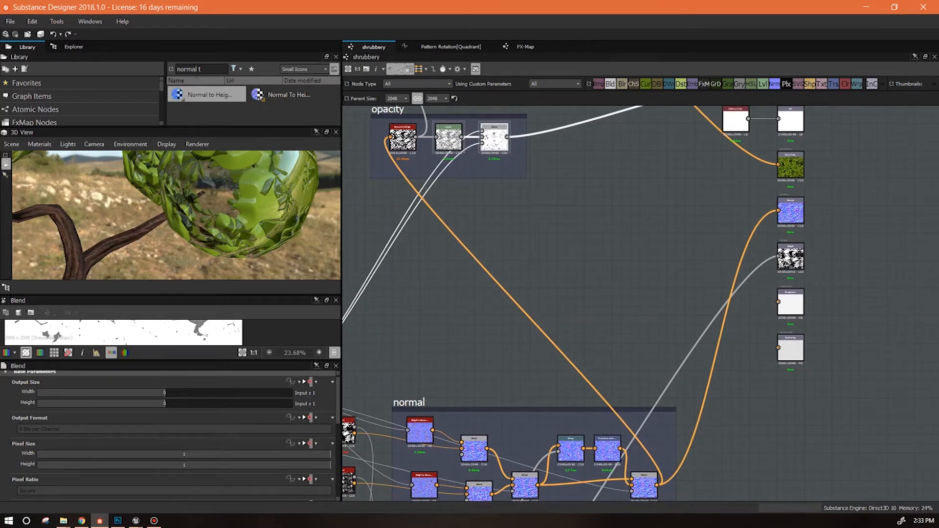
key(ctrl+a)
text(ambient o)
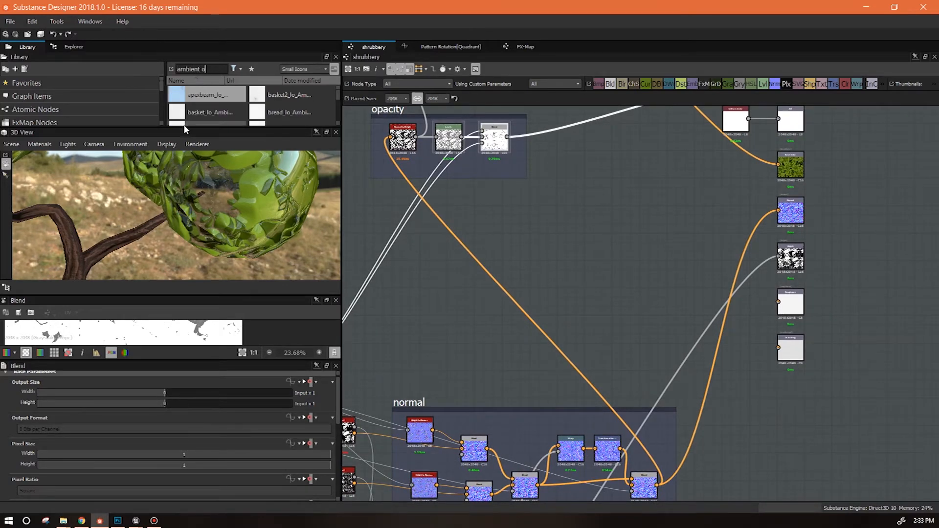
drag(185, 128, 185, 180)
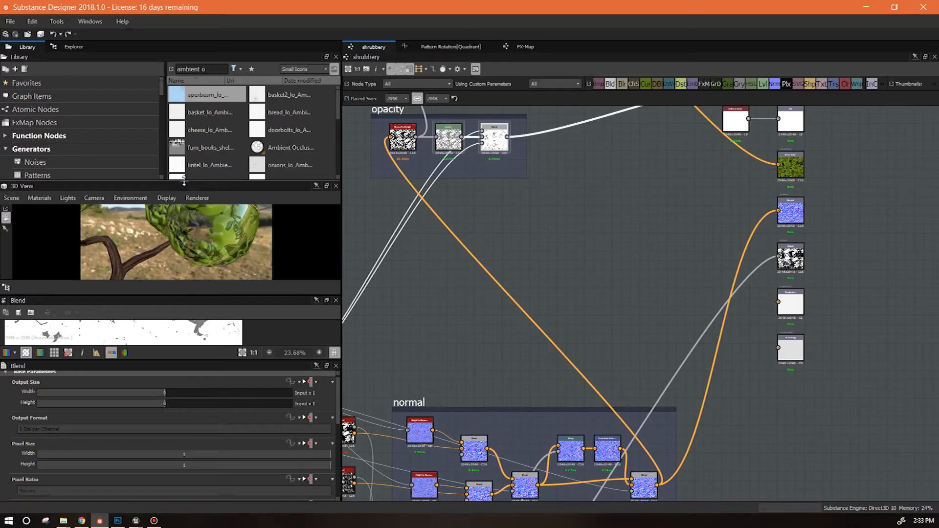
drag(264, 147, 614, 255)
drag(421, 147, 605, 255)
drag(225, 295, 220, 194)
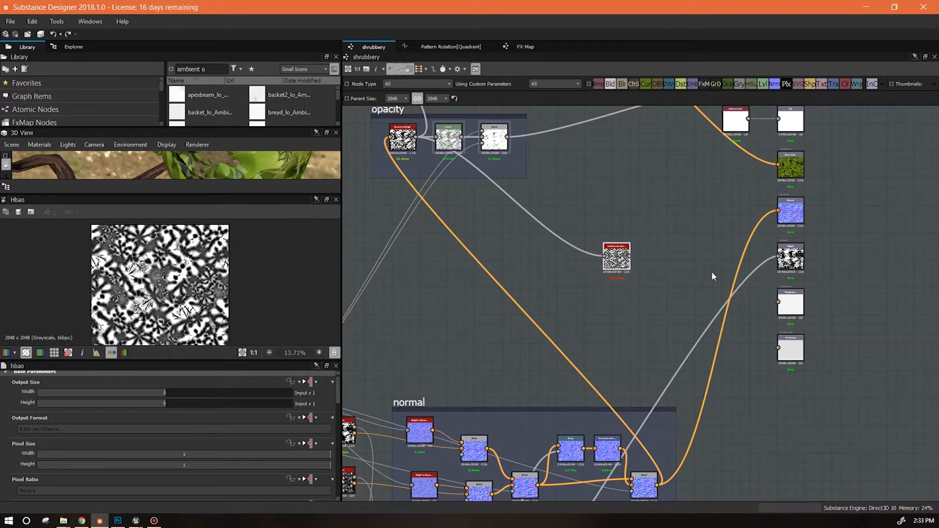
Step: Set the HBAO node's Height Depth to 0.01 and GPU Optimization to True
drag(337, 389, 334, 475)
drag(41, 445, 22, 440)
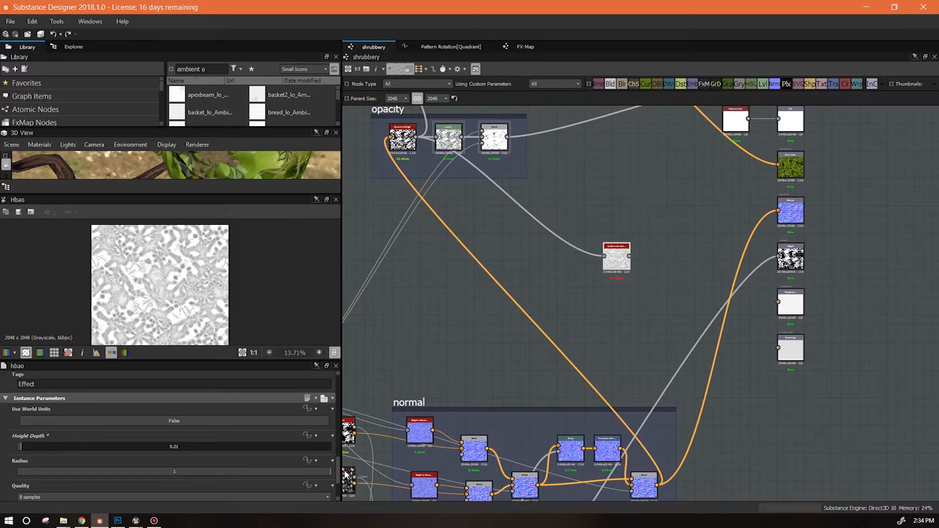
drag(336, 474, 338, 490)
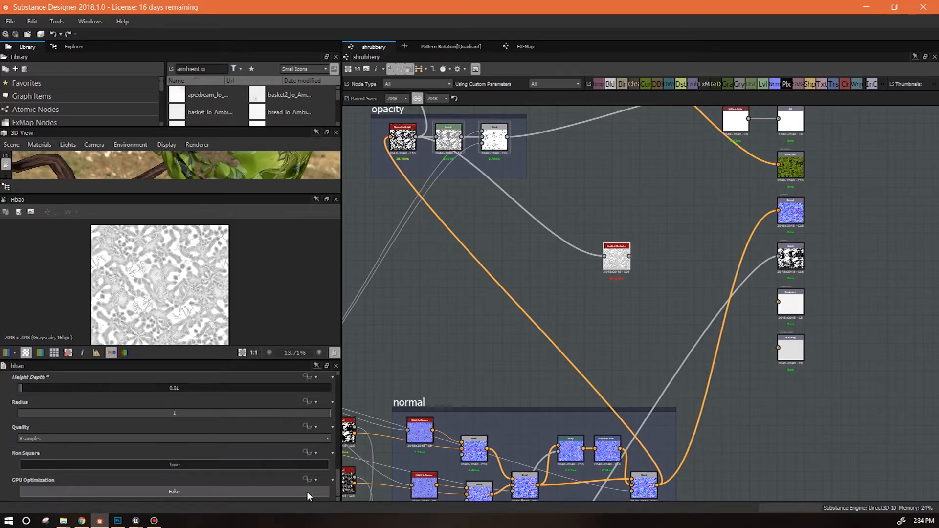
click(165, 496)
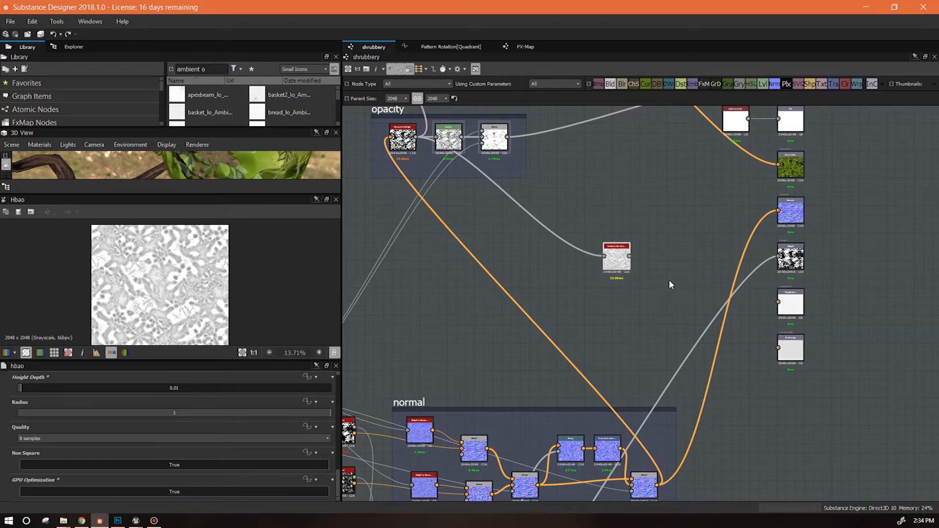
Step: Connect the HBAO node to the ambient occlusion output in place of the uniform colour and check the foliage in 3D
middle_drag(671, 281, 595, 405)
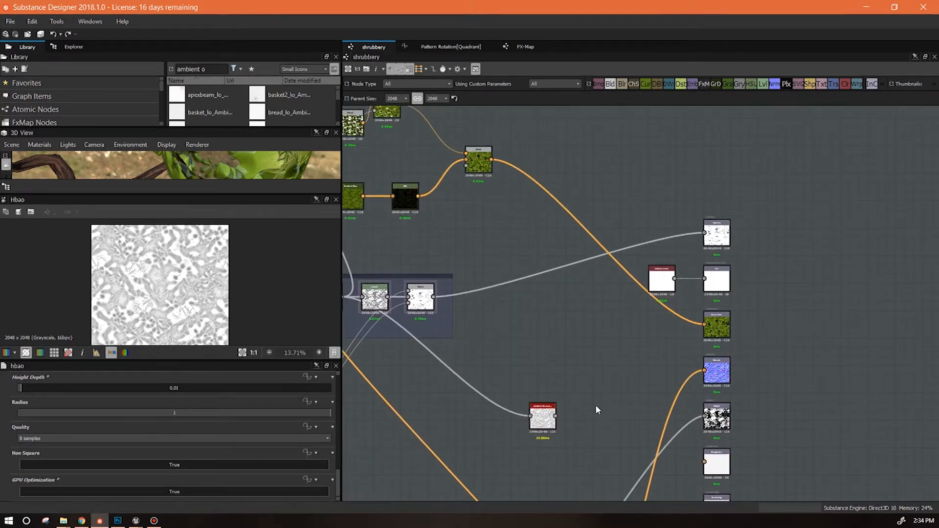
drag(675, 286, 704, 278)
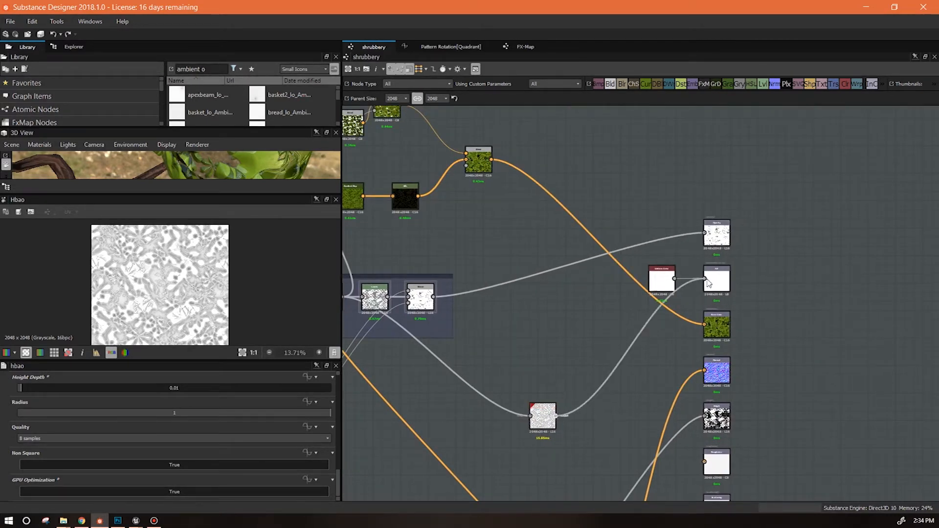
drag(235, 200, 232, 318)
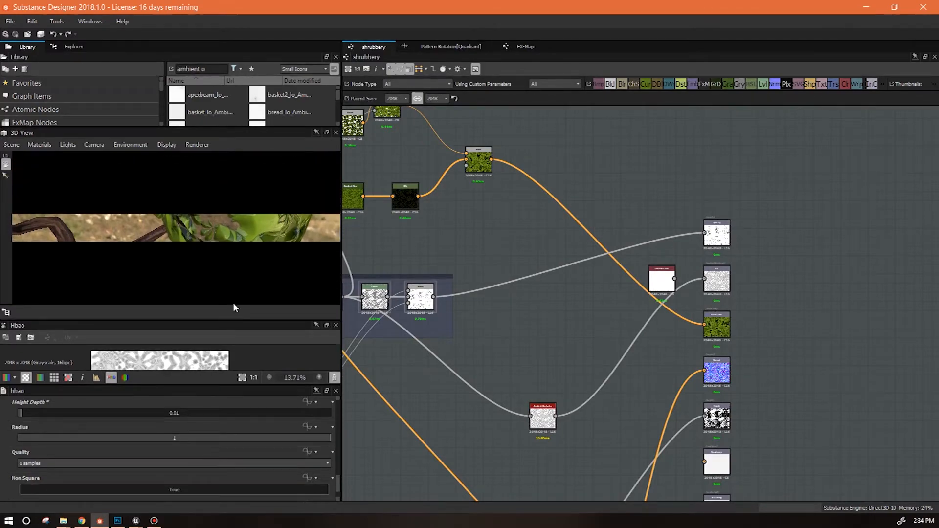
drag(277, 232, 228, 239)
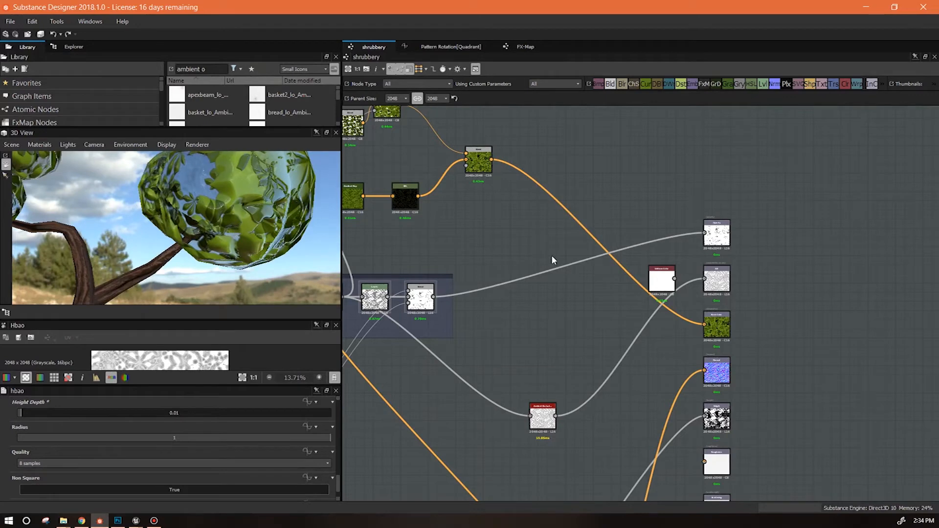
Step: Delete the unused Uniform Color node and place the HBAO node in a frame titled "ao" beside the ambient occlusion output
click(663, 282)
key(Delete)
drag(548, 421, 621, 293)
right_click(621, 293)
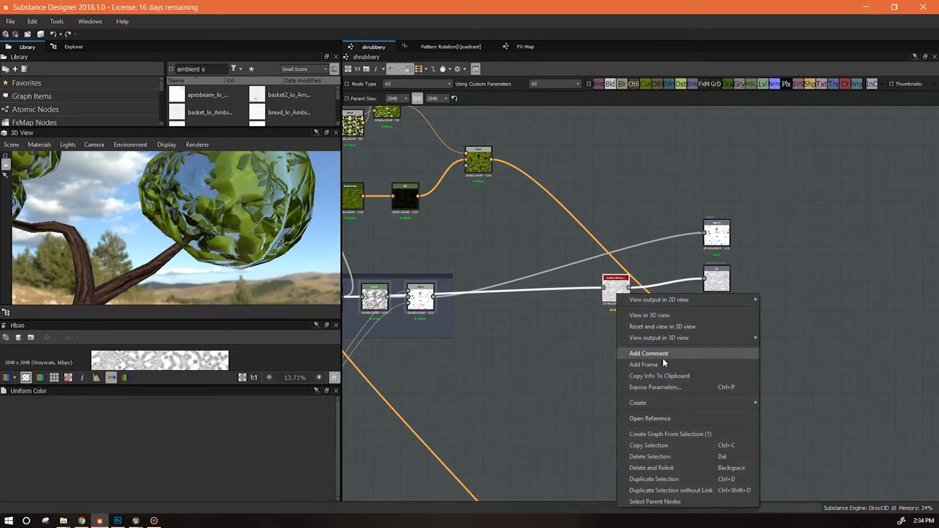
click(658, 364)
Step: Look over the scatter, foreground, background, normal and height frames to review how the graph is wired
scroll(60, 427, down, 1)
click(553, 399)
middle_drag(553, 399, 696, 266)
middle_drag(575, 310, 536, 293)
scroll(841, 288, up, 5)
scroll(841, 288, down, 3)
middle_drag(687, 289, 760, 343)
scroll(761, 343, down, 2)
middle_drag(628, 337, 743, 344)
click(591, 203)
middle_drag(415, 367, 561, 287)
click(526, 308)
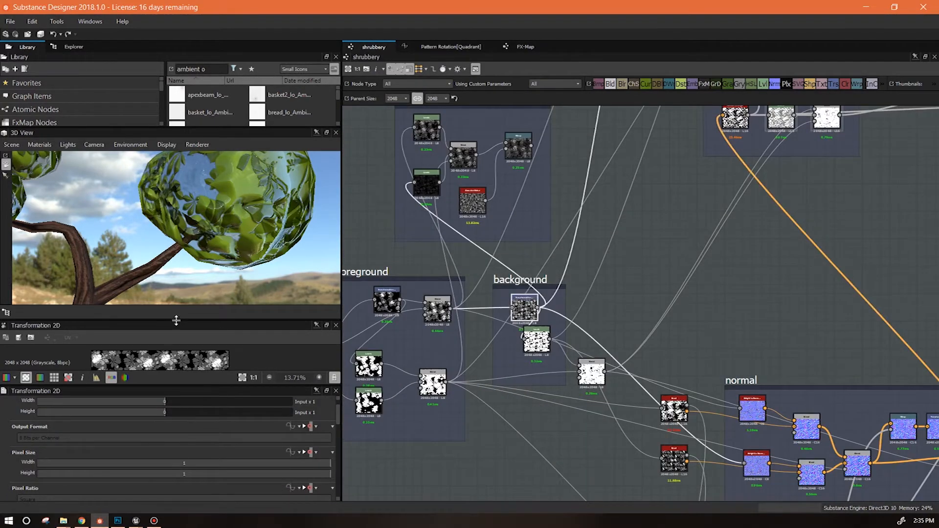
middle_drag(581, 388, 567, 288)
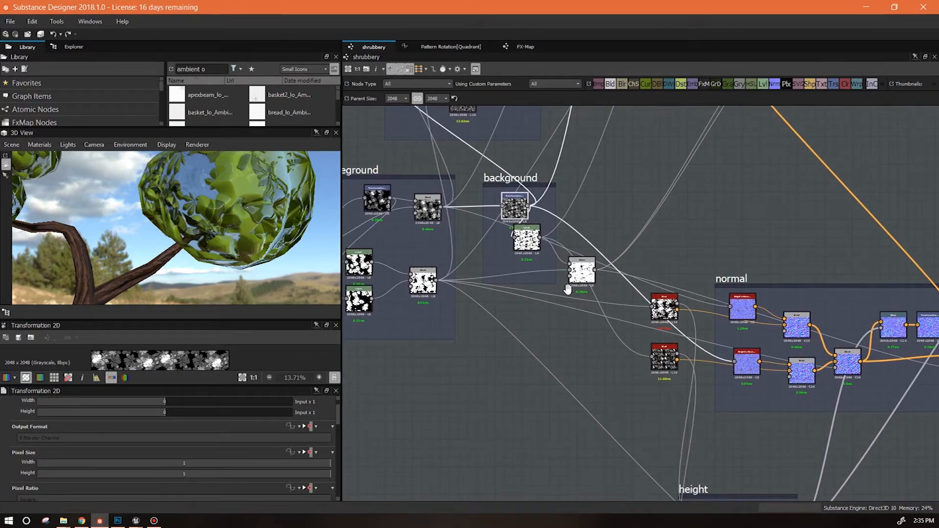
middle_drag(779, 425, 469, 457)
middle_drag(679, 307, 750, 503)
Step: Add a Levels node below the opacity frame and feed it from the Normal to Height node
click(486, 240)
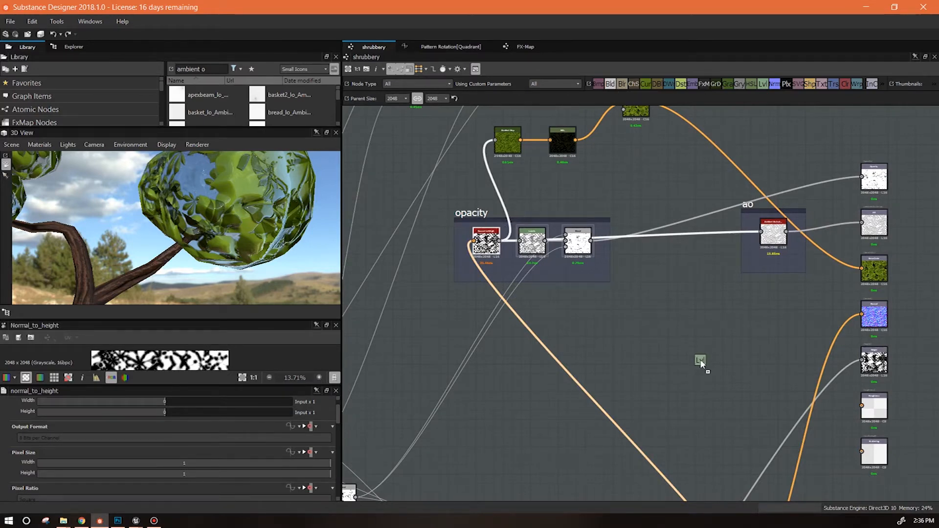
drag(700, 362, 700, 362)
drag(500, 240, 653, 355)
middle_drag(680, 366, 714, 289)
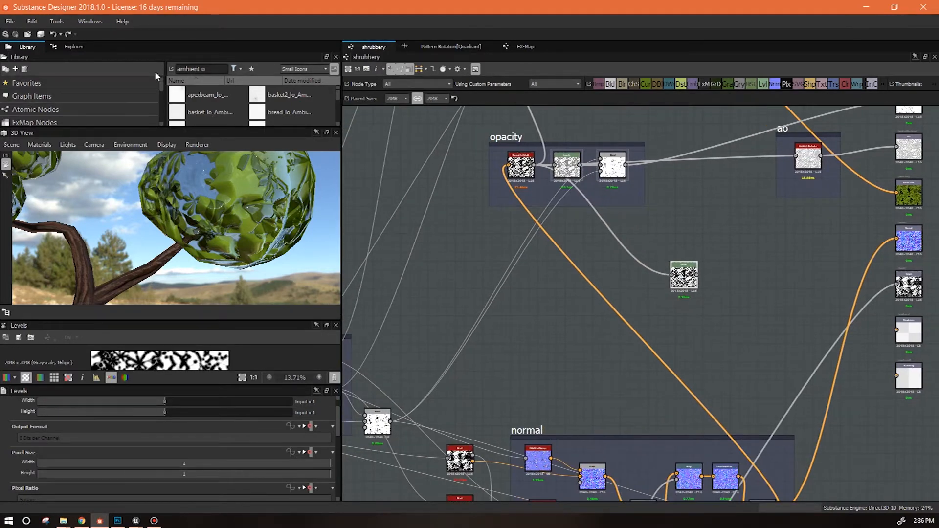
Step: Find Invert Grayscale with the library search "inv", insert it between Normal to Height and Levels, and preview the Levels result
text(inv)
drag(210, 112, 762, 284)
drag(696, 275, 664, 281)
drag(534, 165, 660, 262)
double_click(660, 262)
drag(251, 319, 239, 231)
scroll(182, 313, up, 3)
scroll(364, 309, down, 2)
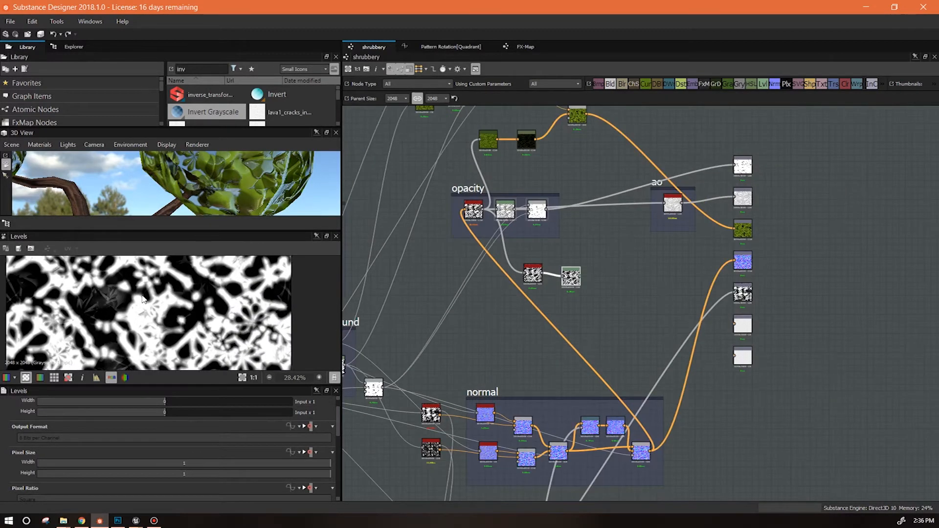
scroll(143, 300, down, 2)
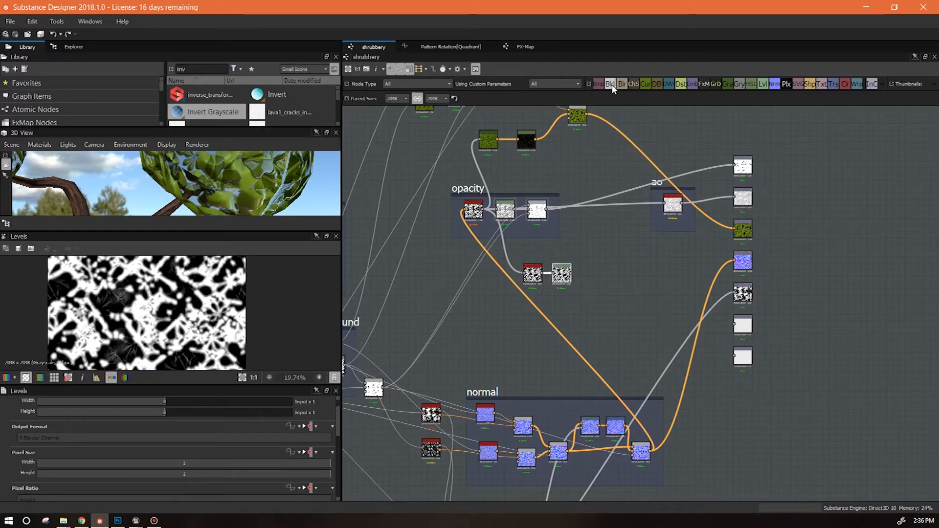
Step: Add a Blend node and a second Levels node fed from Invert Grayscale
drag(617, 282, 616, 280)
middle_drag(580, 260, 627, 239)
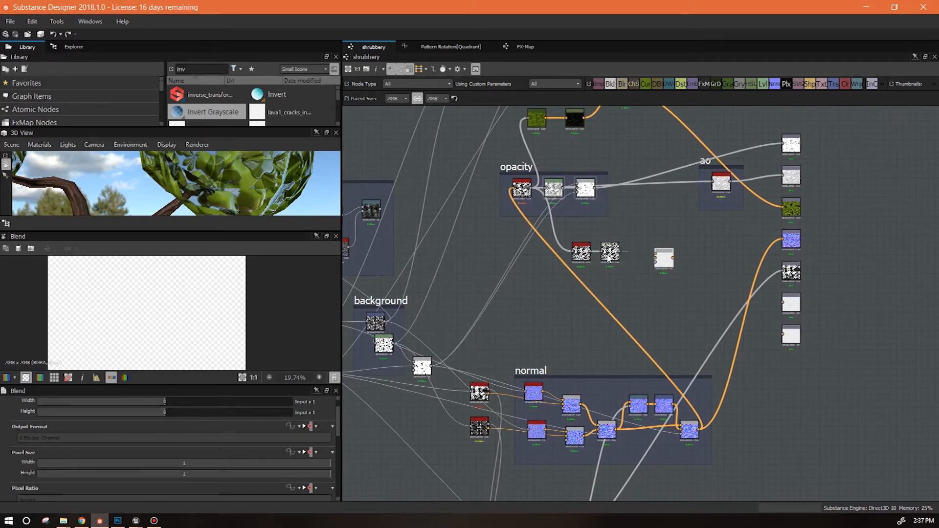
drag(642, 305, 617, 287)
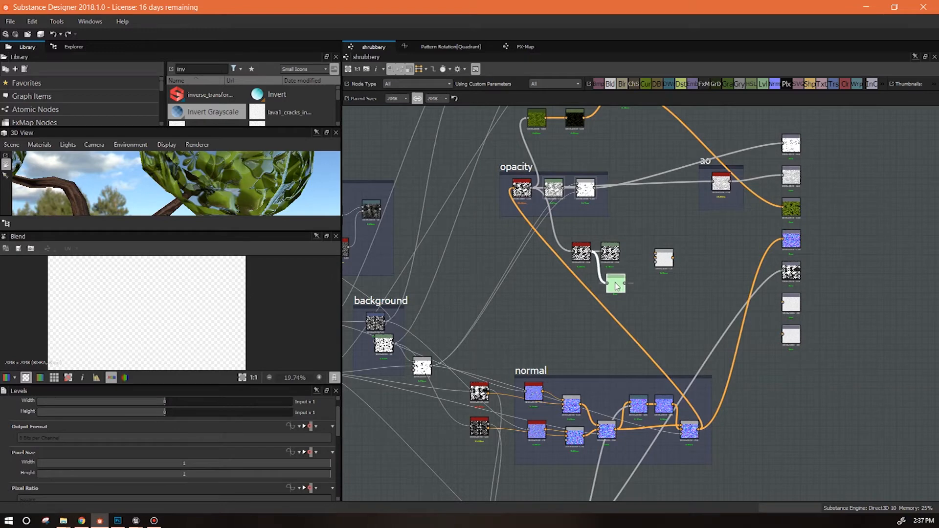
drag(580, 253, 554, 271)
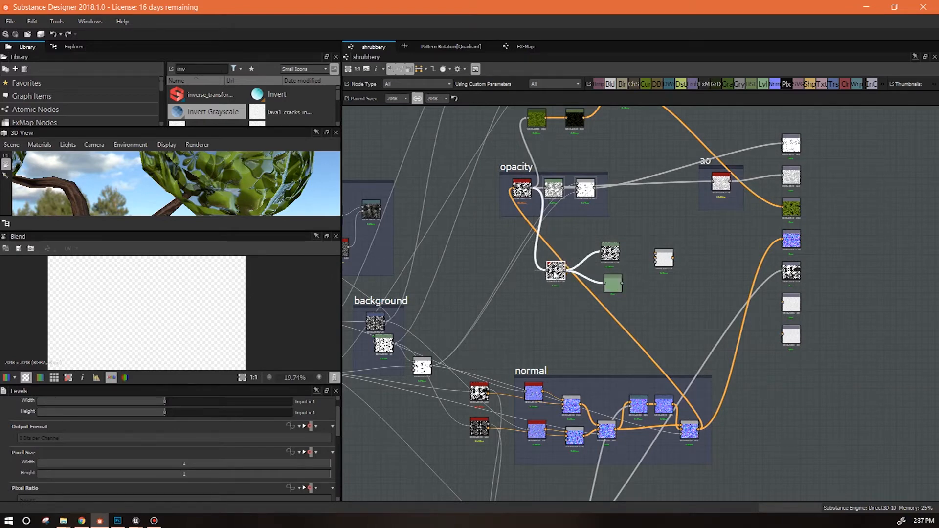
Step: Connect the upper Levels to the Blend's foreground and the lower Levels to its background, and preview the Blend
drag(227, 231, 228, 326)
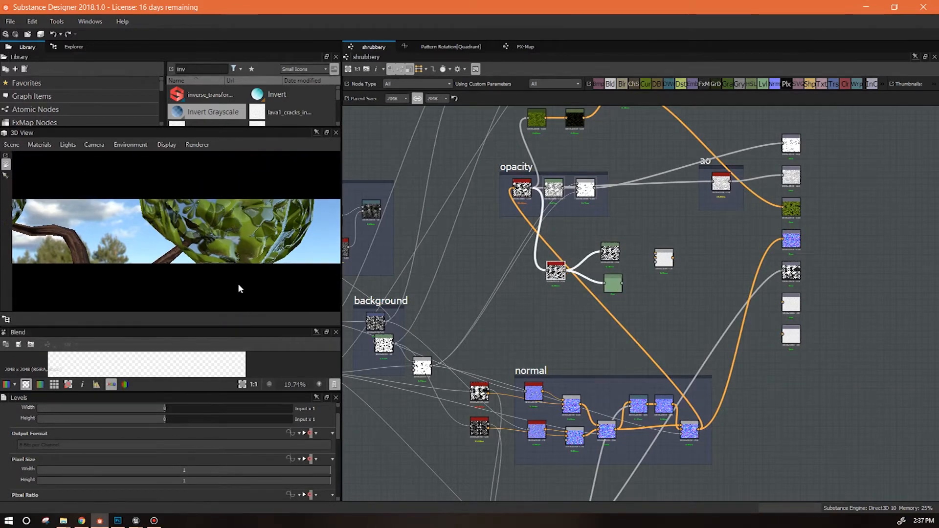
drag(254, 240, 289, 249)
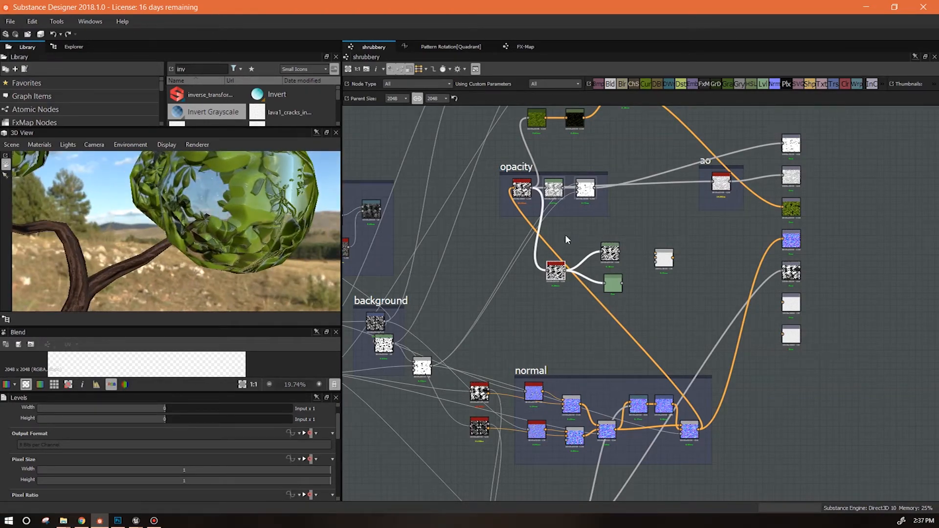
middle_drag(593, 314, 857, 317)
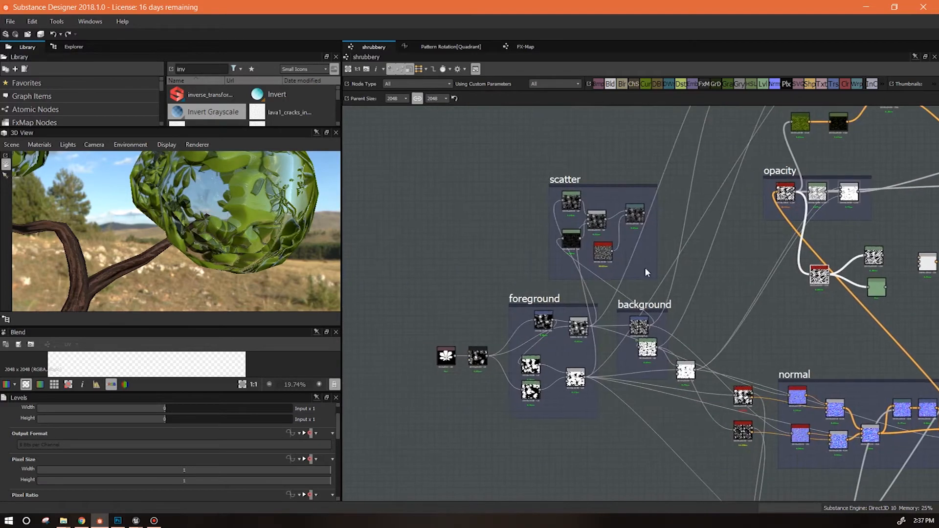
middle_drag(752, 308, 441, 308)
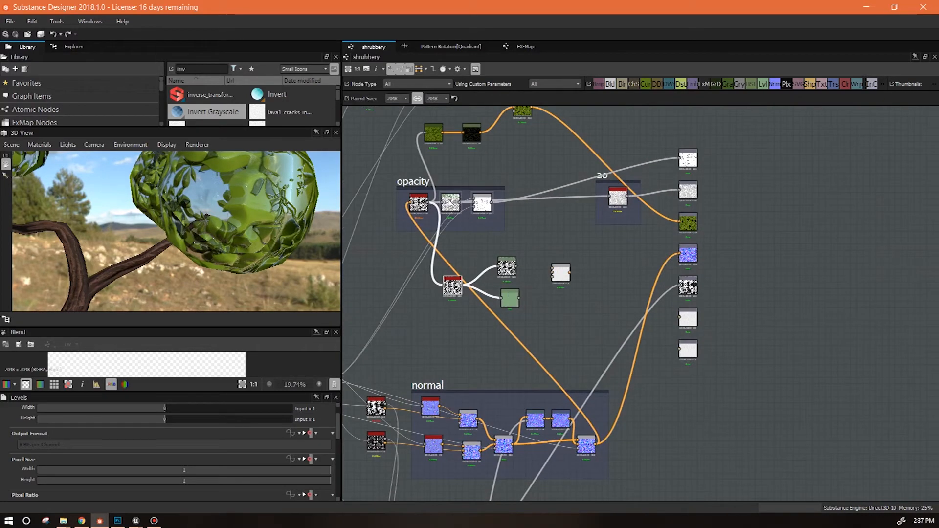
scroll(542, 270, up, 2)
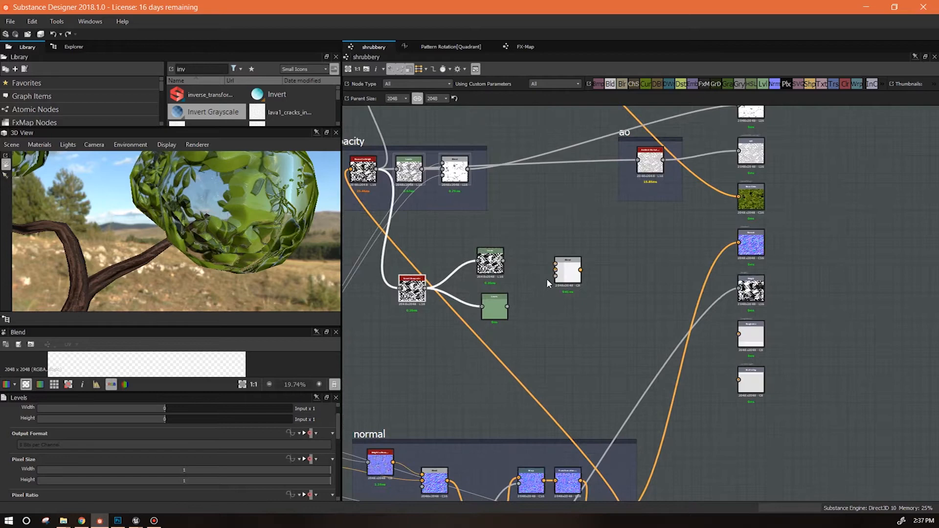
double_click(500, 313)
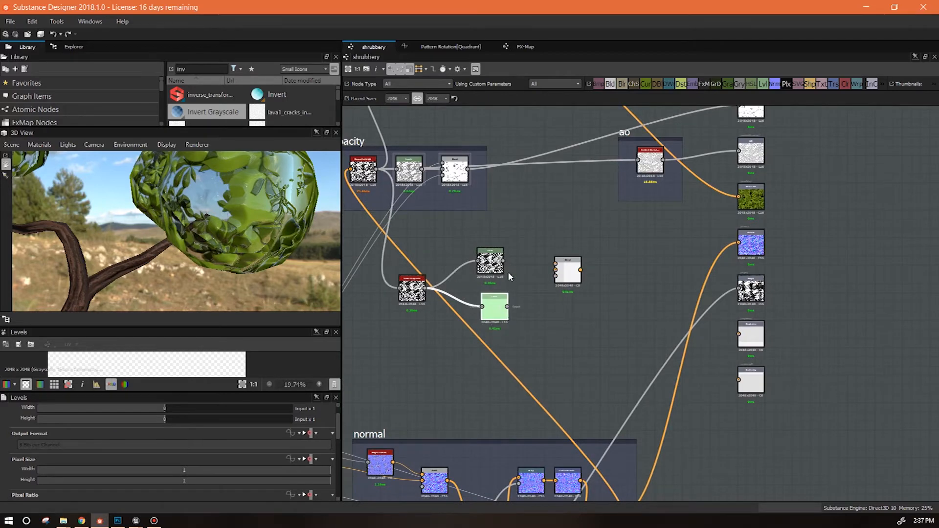
drag(554, 266, 555, 265)
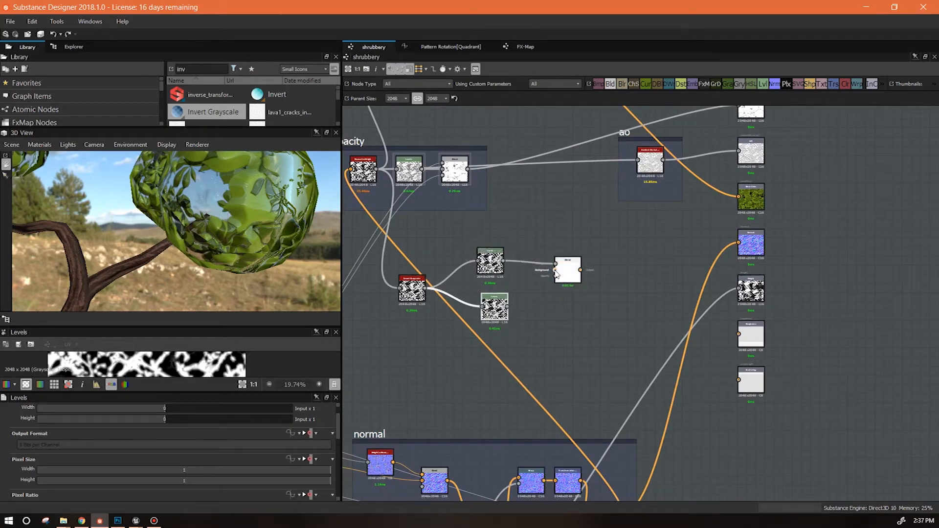
drag(507, 308, 507, 307)
double_click(577, 270)
Step: Arrange the Invert Grayscale and both Levels nodes compactly before the Blend and preview the lower Levels enlarged
drag(185, 326, 197, 260)
drag(490, 259, 494, 250)
drag(494, 309, 494, 291)
drag(411, 292, 429, 265)
double_click(495, 292)
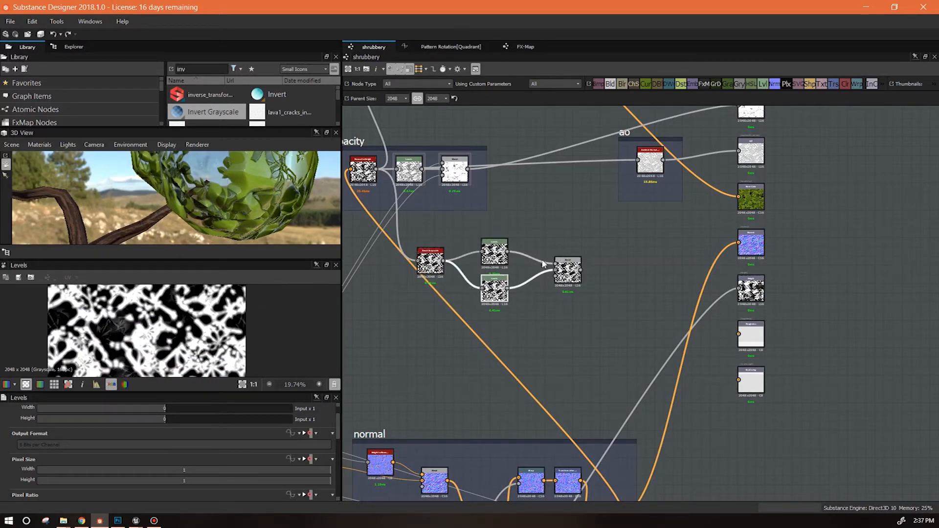
Step: Feed a leaf mask into the Blend's opacity input and connect the Blend to the Roughness output
middle_drag(520, 331, 834, 342)
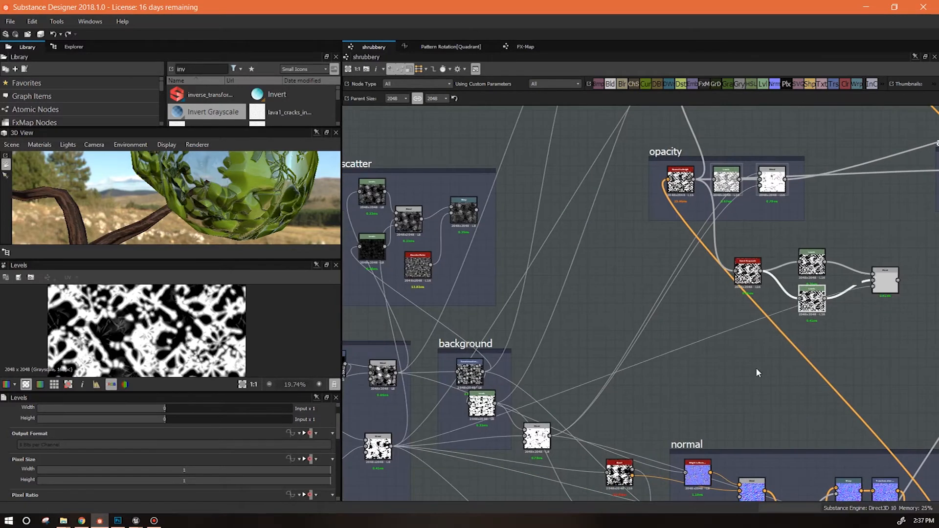
middle_drag(614, 305, 383, 322)
drag(220, 171, 243, 201)
double_click(658, 300)
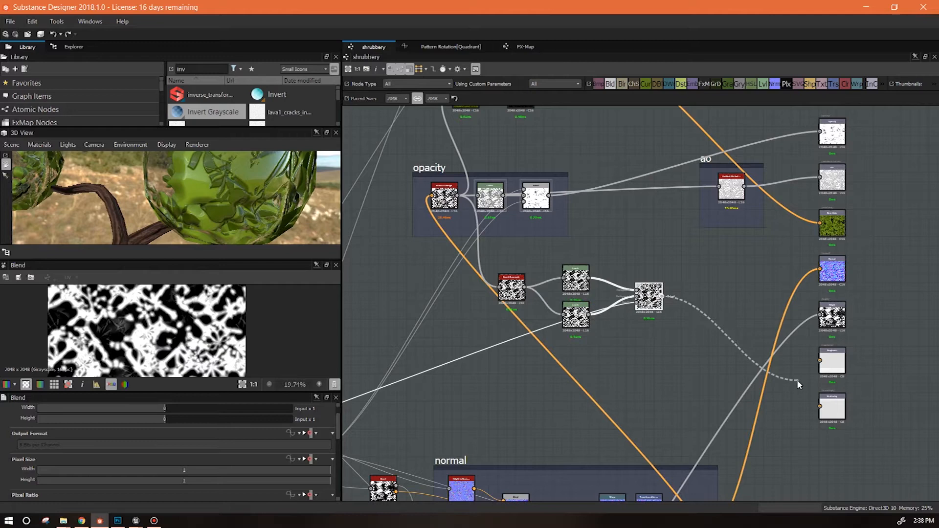
scroll(797, 380, up, 3)
drag(797, 380, 836, 345)
Step: Raise the output black level of the upper Levels node to about a third while checking the foliage's shine in 3D
drag(244, 205, 224, 215)
click(412, 201)
drag(339, 432, 165, 487)
drag(220, 207, 191, 146)
drag(160, 487, 140, 487)
drag(258, 225, 219, 309)
drag(140, 488, 127, 485)
Step: Lower the output white level of the lower Levels node to slightly over half and inspect the foliage in 3D
double_click(412, 274)
double_click(540, 240)
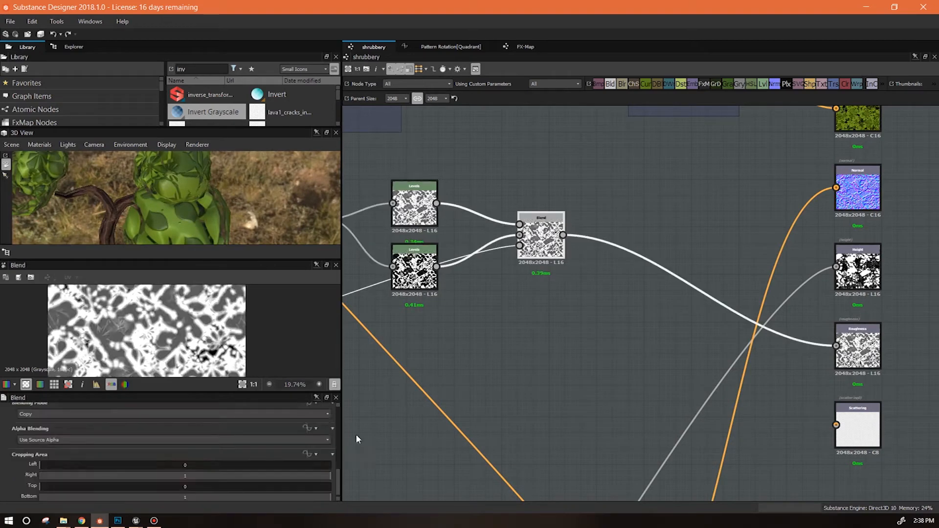
click(414, 267)
drag(322, 489, 195, 491)
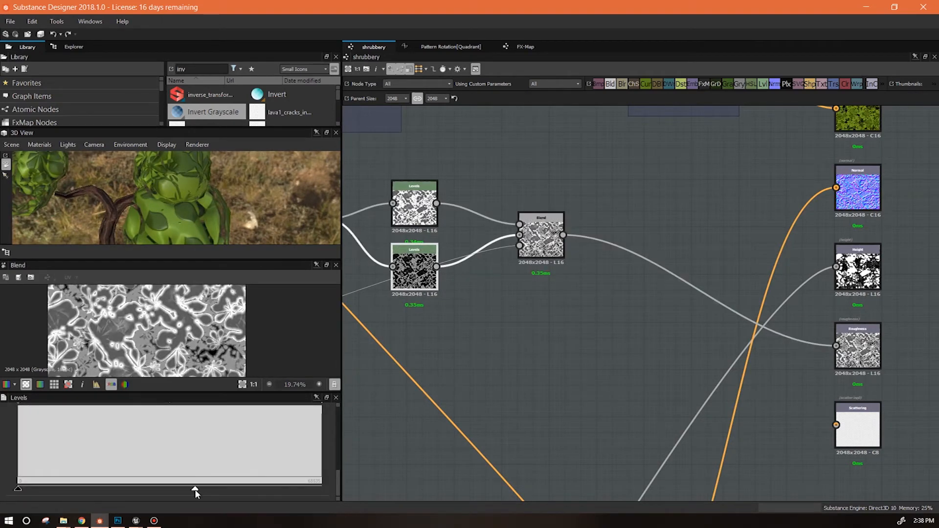
drag(241, 177, 198, 224)
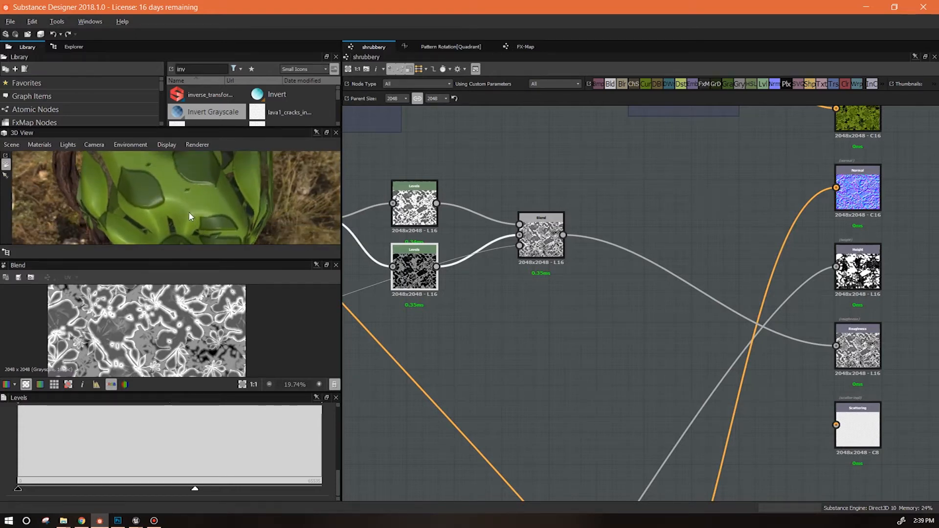
Step: Move the Levels and Blend nodes closer together and add a Warp node fed from the Blend
drag(550, 244, 629, 244)
drag(415, 272, 391, 271)
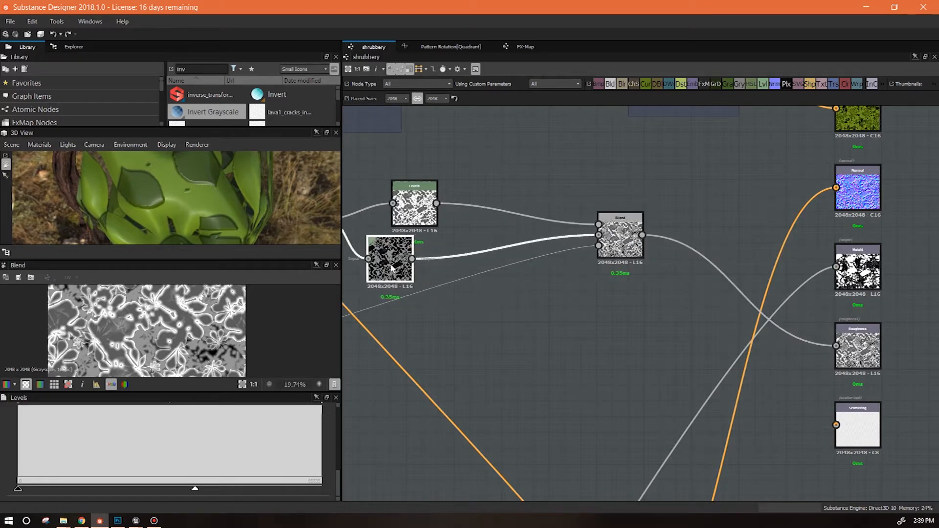
drag(409, 207, 393, 206)
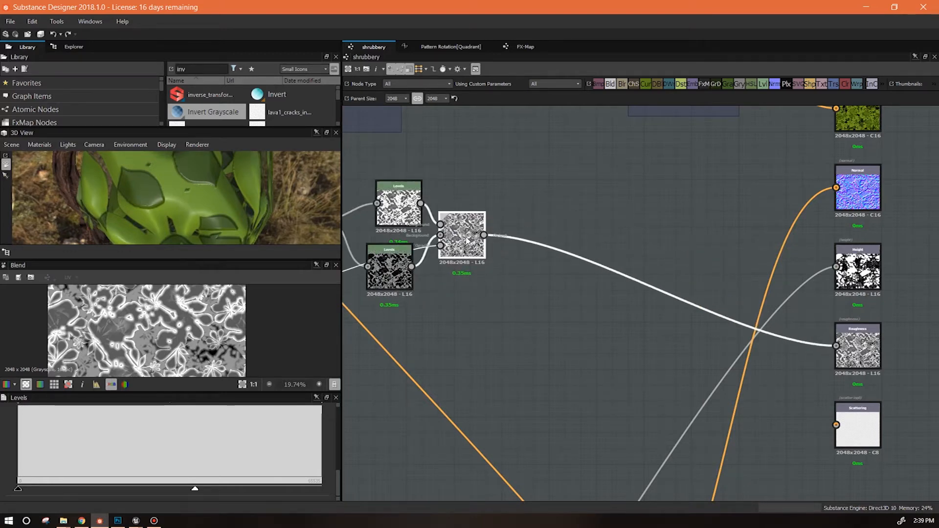
drag(641, 221, 641, 222)
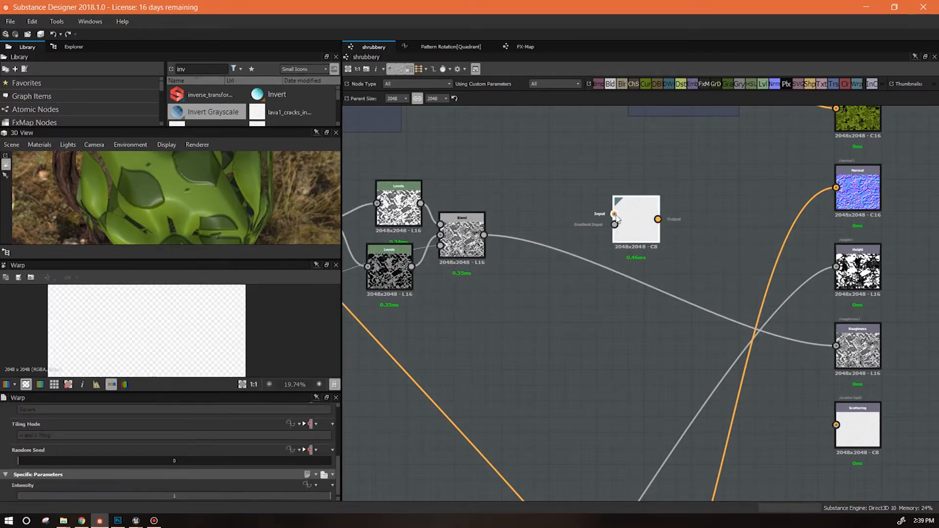
drag(492, 232, 484, 235)
Step: Connect the scatter frame's noise node to the Warp's gradient input and look closely at the foliage in 3D
scroll(540, 260, down, 2)
middle_drag(575, 303, 645, 416)
scroll(624, 376, down, 2)
middle_drag(621, 373, 626, 171)
middle_drag(683, 394, 864, 363)
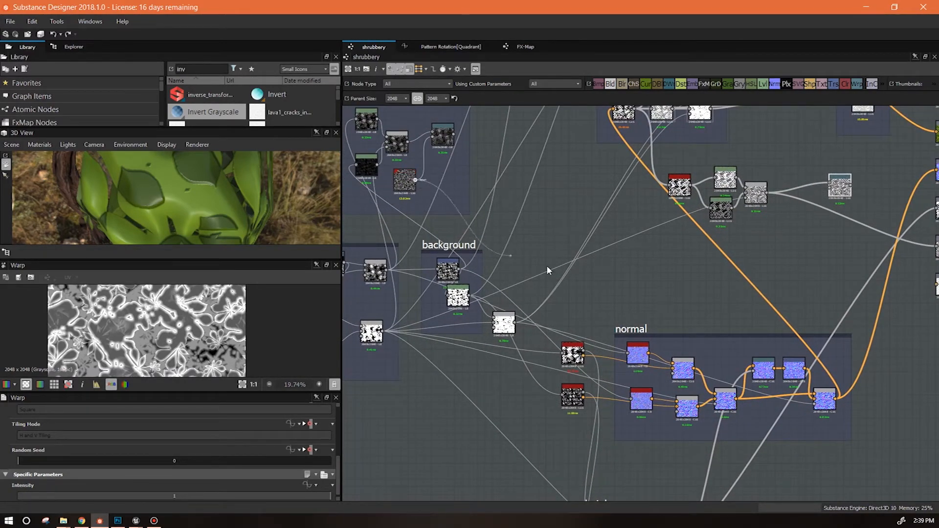
drag(717, 248, 828, 185)
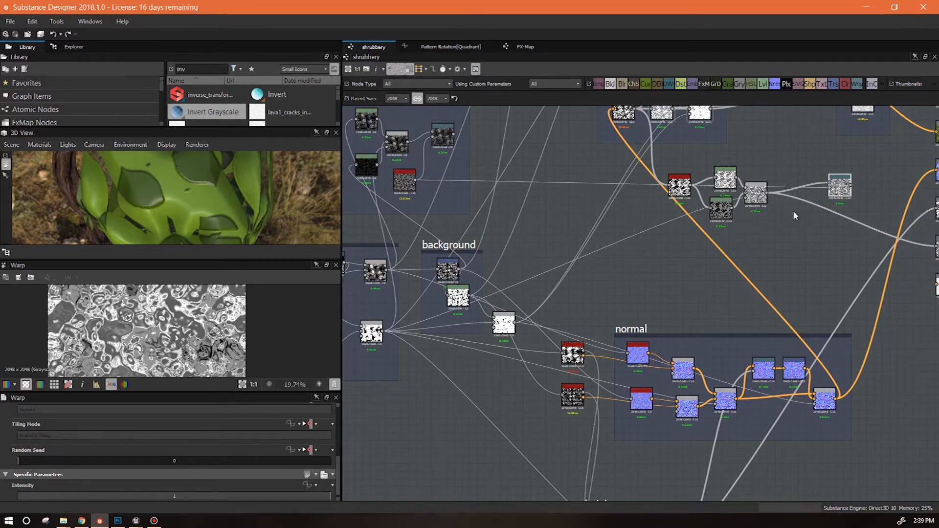
scroll(219, 205, up, 4)
mouse_move(231, 208)
mouse_down()
mouse_move(226, 213)
mouse_move(243, 196)
mouse_move(253, 213)
mouse_move(177, 204)
mouse_move(215, 209)
mouse_up()
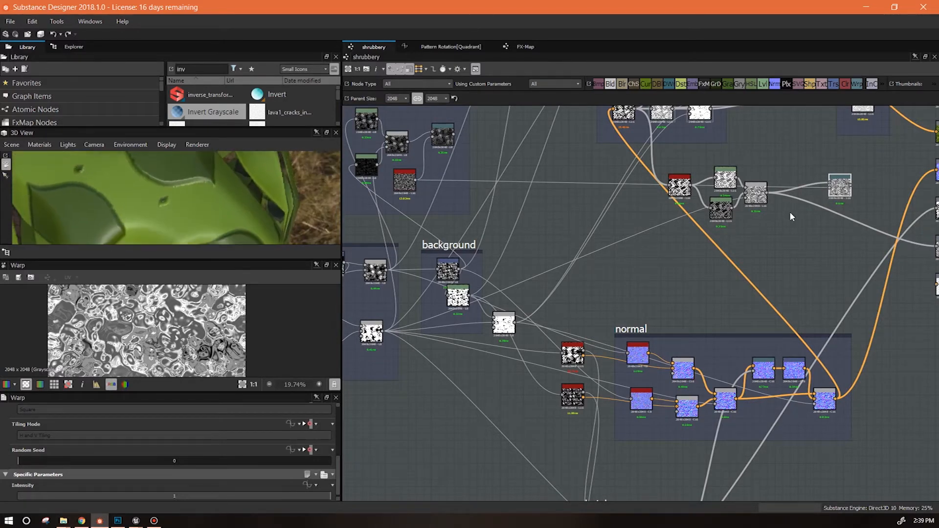
Step: Move the Warp node beside the Blend, connect it to the Roughness output in the Blend's place, and check the foliage
drag(847, 191, 809, 198)
middle_drag(745, 238, 629, 202)
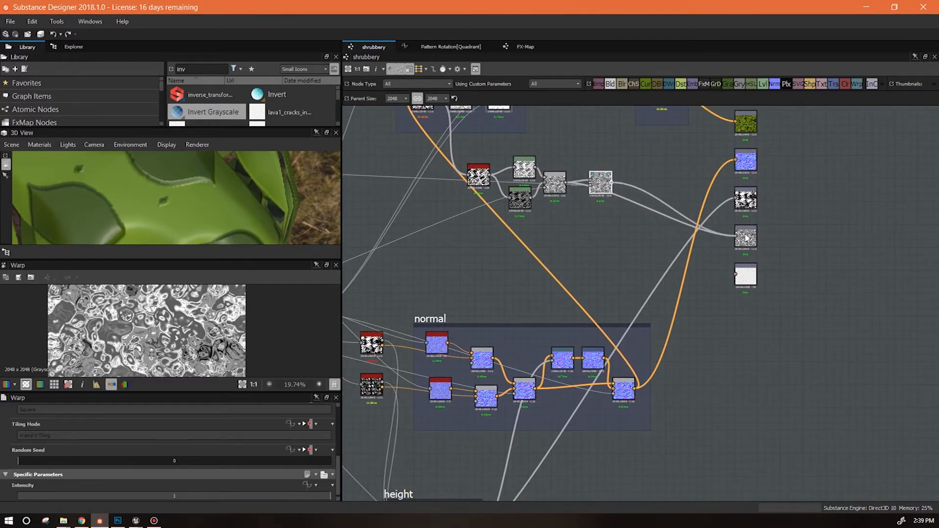
drag(216, 192, 236, 191)
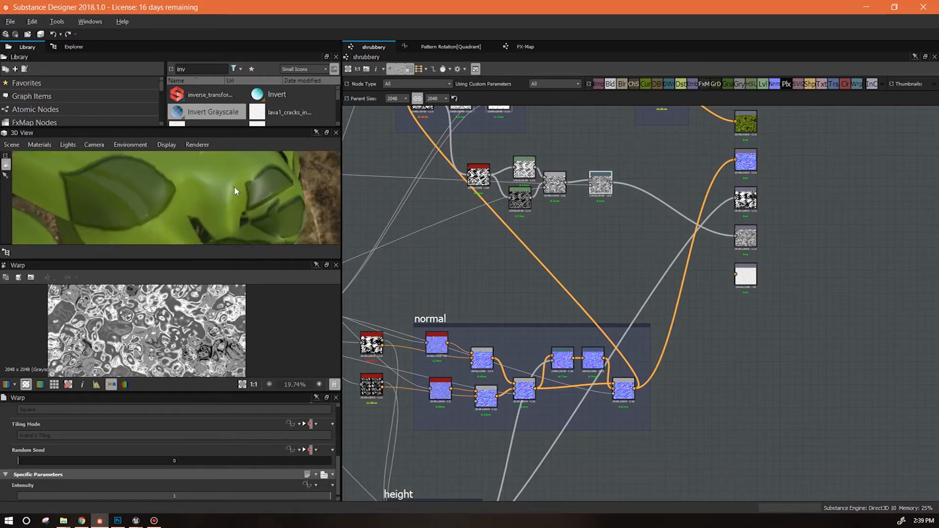
scroll(217, 193, down, 5)
drag(126, 197, 250, 176)
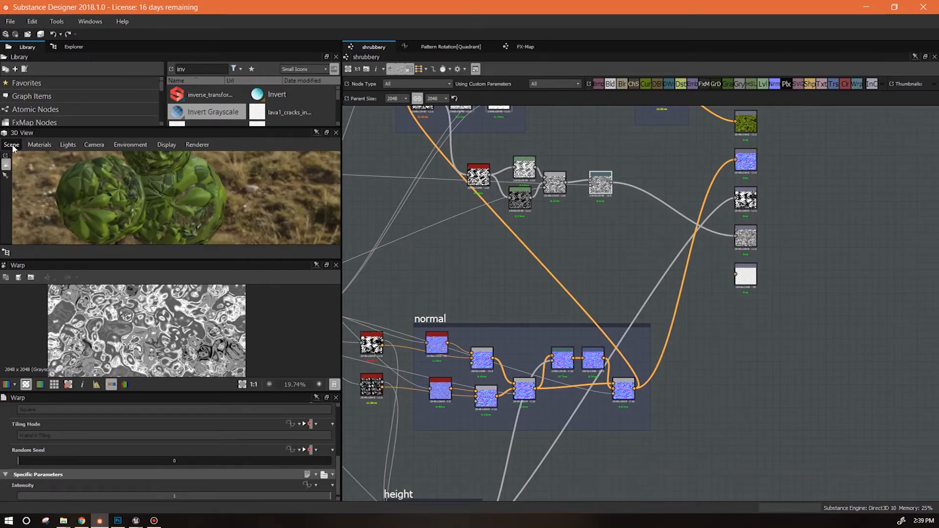
Step: Switch the 3D preview mesh to the cube, show the graph's outputs on it, and examine the foliage surface
click(12, 147)
click(26, 179)
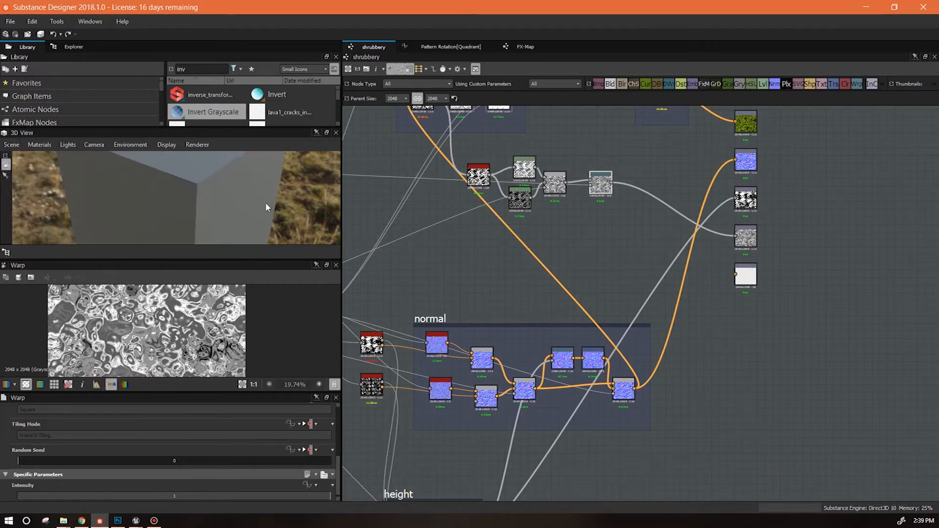
right_click(821, 267)
mouse_move(827, 271)
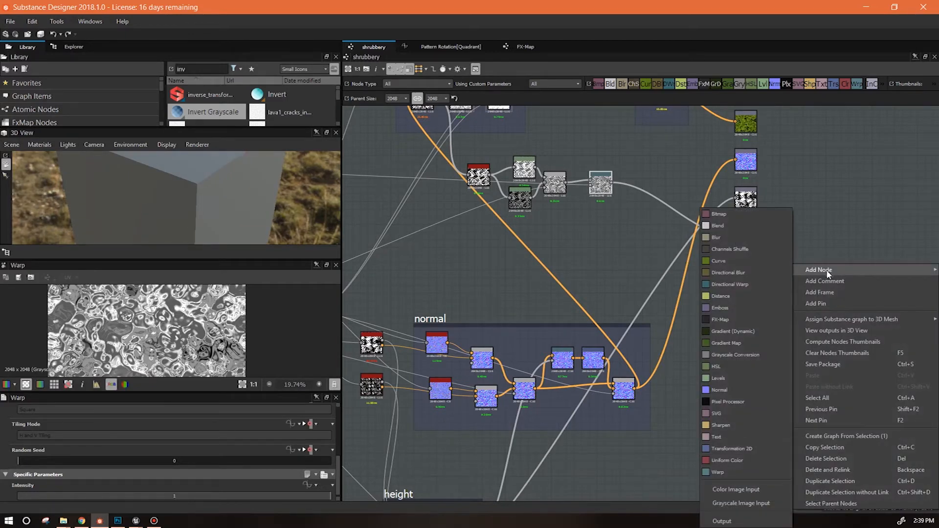
click(817, 329)
alt+drag(233, 219, 180, 171)
alt+right_drag(180, 171, 206, 176)
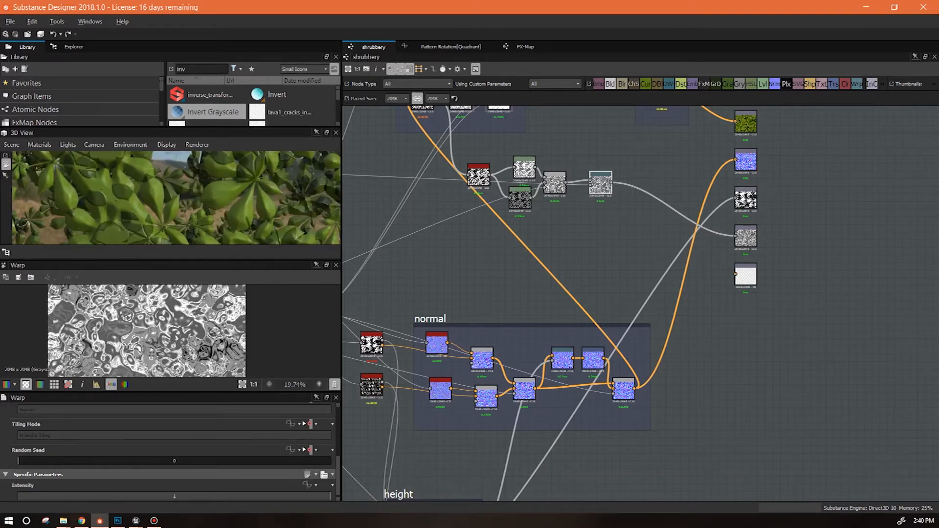
Step: Enlarge the 3D view and examine the foliage on the cube, both up close and as a whole
drag(206, 258, 221, 362)
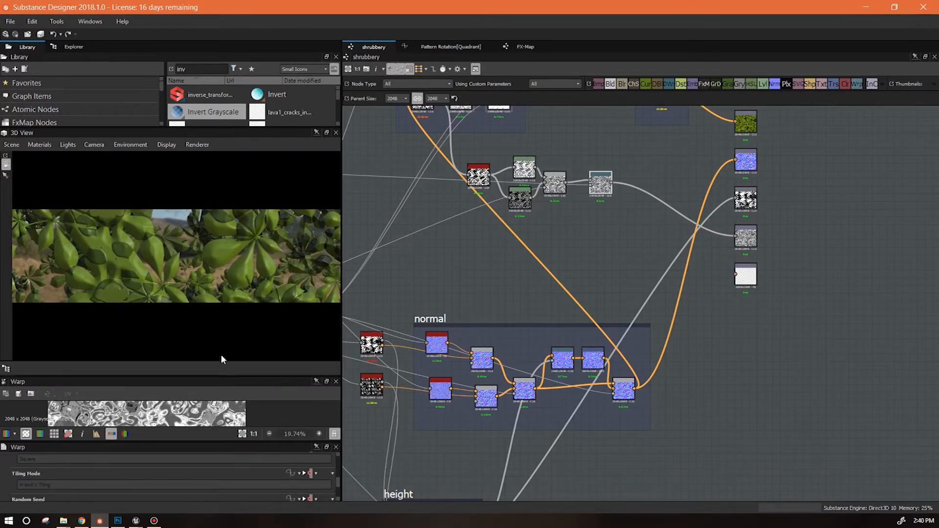
alt+drag(212, 300, 84, 306)
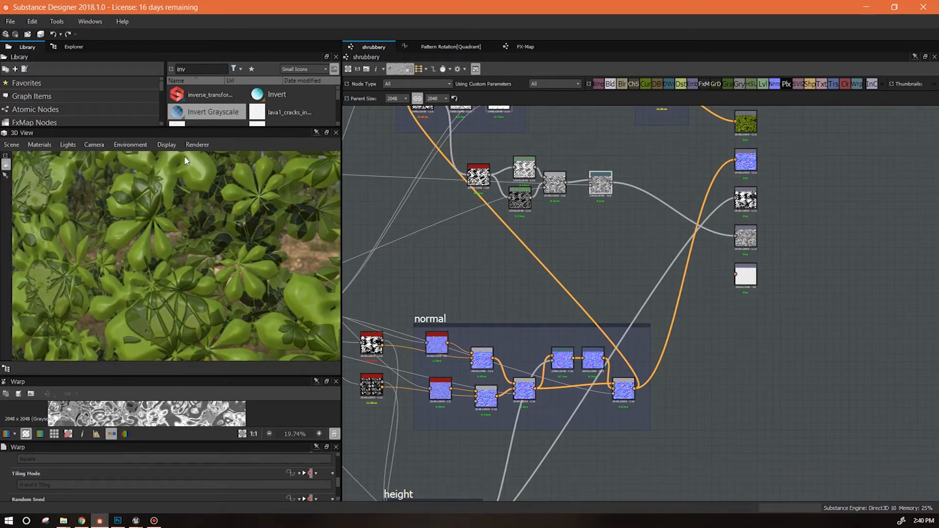
alt+drag(156, 321, 308, 309)
right_drag(161, 255, 380, 414)
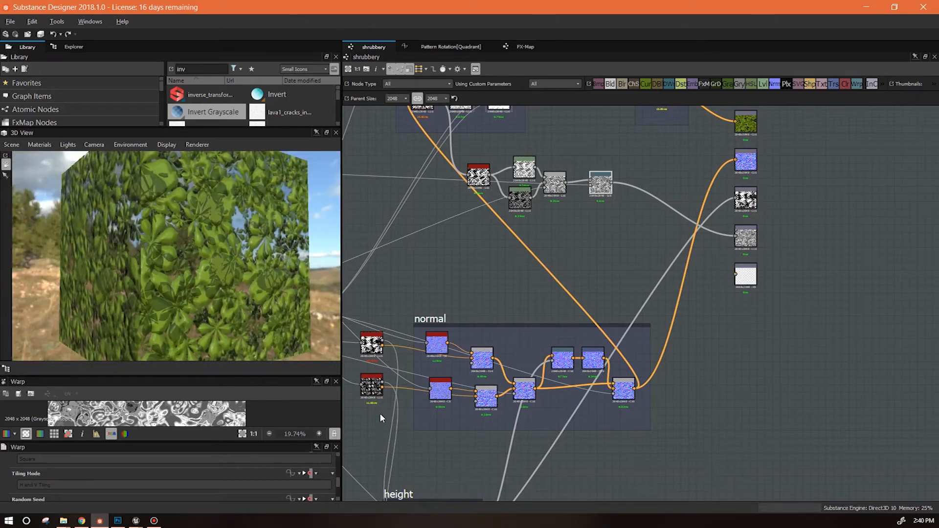
click(11, 144)
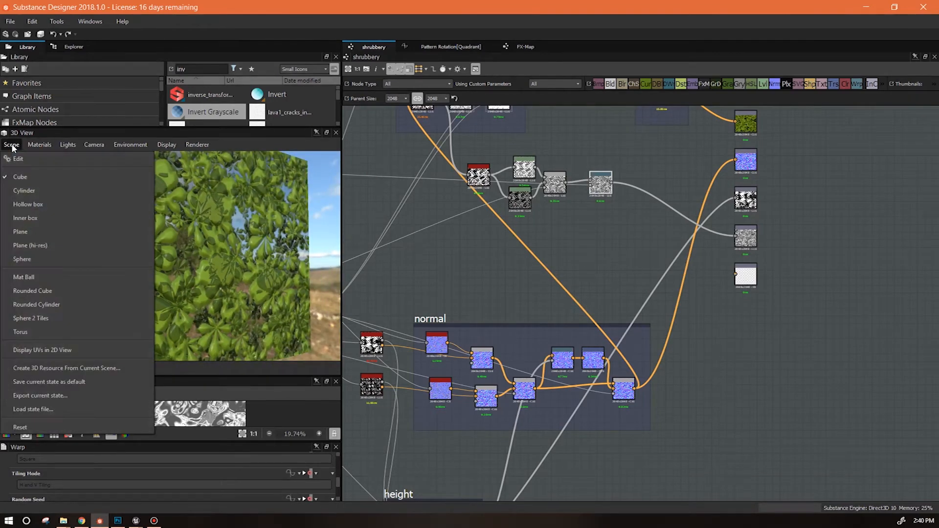
click(422, 251)
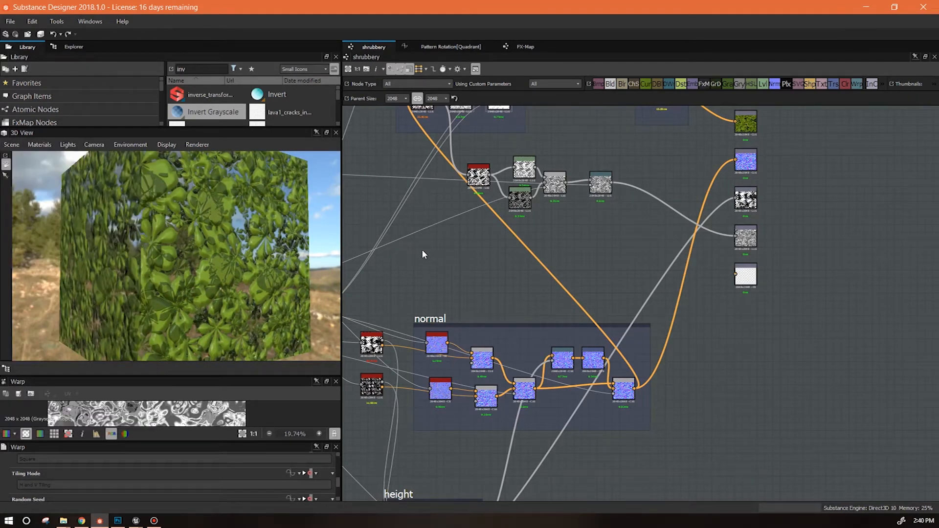
drag(164, 230, 169, 283)
Step: Tidy the base color nodes by moving the final Blend and the dark foliage color nodes closer together
middle_drag(757, 410, 893, 470)
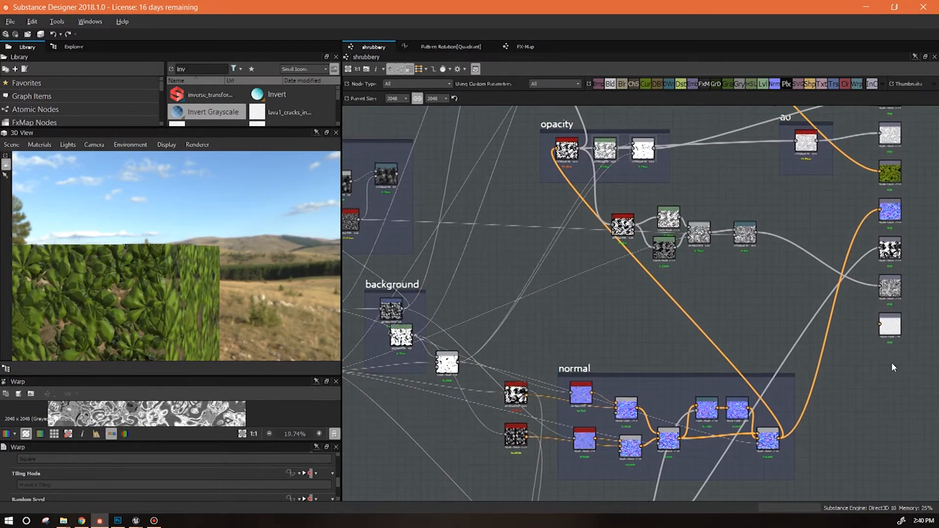
scroll(887, 355, up, 5)
scroll(880, 347, down, 3)
scroll(739, 325, down, 5)
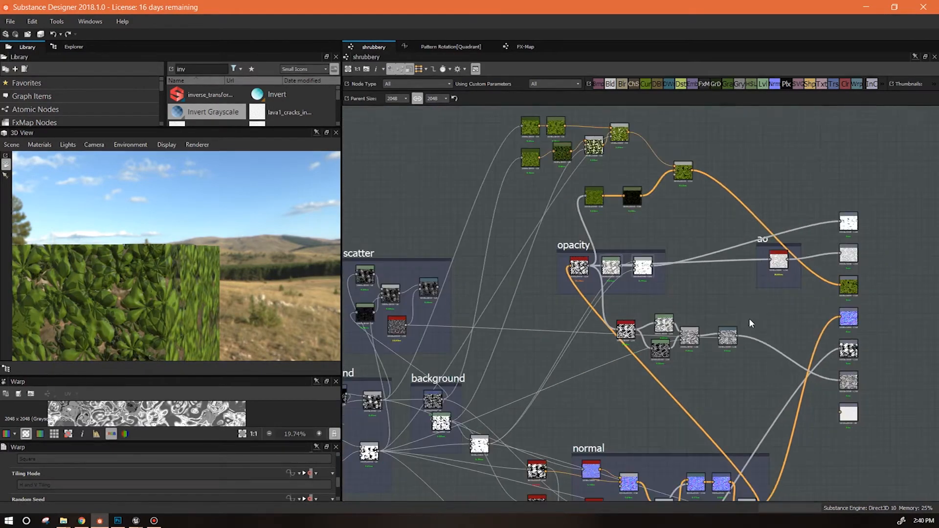
middle_drag(717, 233, 693, 283)
drag(662, 231, 644, 212)
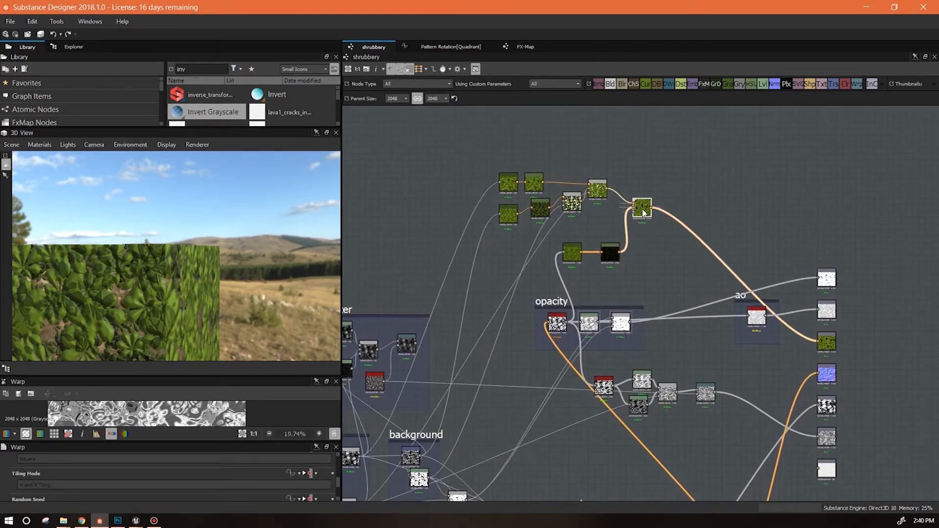
drag(611, 254, 560, 242)
Step: Move the scatter frame beneath the roughness nodes and shift the opacity frame away from them
middle_drag(430, 288, 517, 205)
drag(421, 226, 686, 329)
drag(672, 279, 830, 296)
drag(643, 223, 564, 216)
Step: Enclose the roughness nodes in a frame titled "rough" and adjust the frame's size
drag(709, 267, 852, 323)
drag(831, 297, 794, 277)
right_click(794, 277)
click(827, 352)
scroll(196, 484, up, 4)
drag(46, 478, 10, 479)
text(rough)
click(802, 337)
drag(781, 380, 838, 380)
Step: Add a Blend node in the scatter frame, combining the base color with the scatter mask, and connect it to the Scattering output
drag(610, 83, 803, 364)
drag(739, 123, 819, 372)
drag(759, 364, 760, 375)
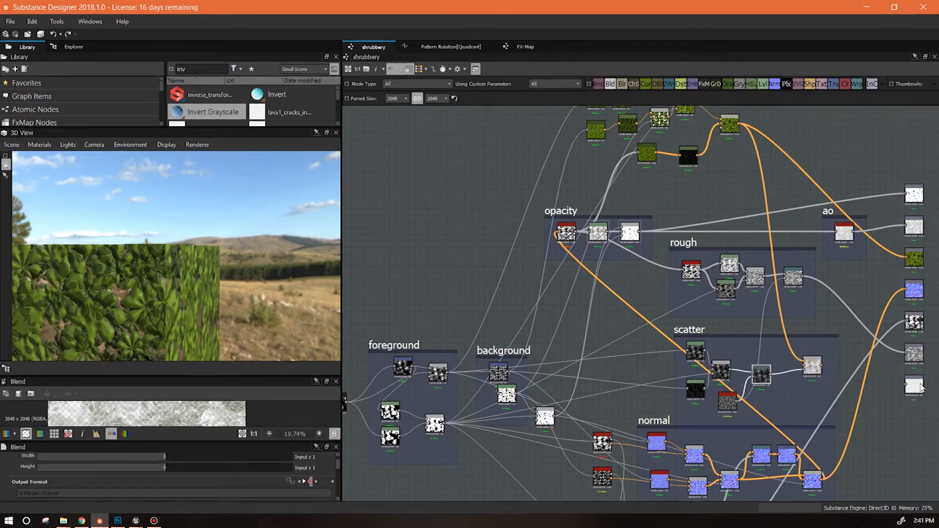
drag(776, 327, 904, 384)
Step: Examine the Scattering map in the 2D view and the material on the cube from several angles in the 3D view
double_click(913, 385)
drag(243, 376, 210, 237)
scroll(190, 336, up, 2)
middle_drag(190, 342, 241, 410)
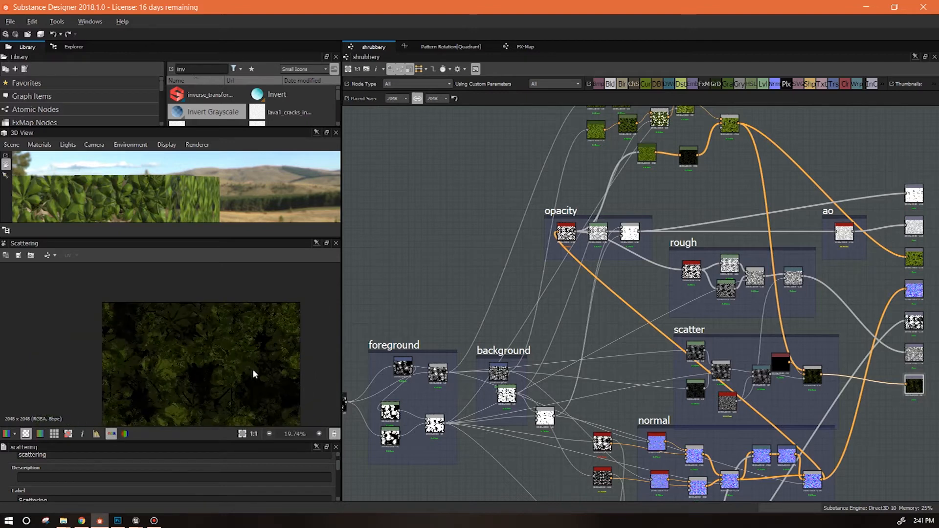
scroll(252, 369, down, 2)
scroll(215, 356, up, 3)
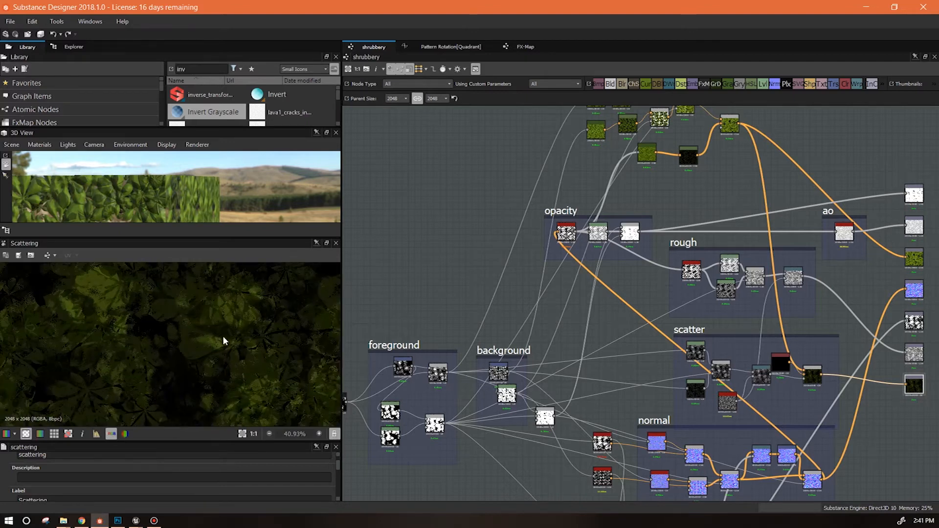
middle_drag(250, 311, 227, 285)
middle_drag(246, 343, 284, 353)
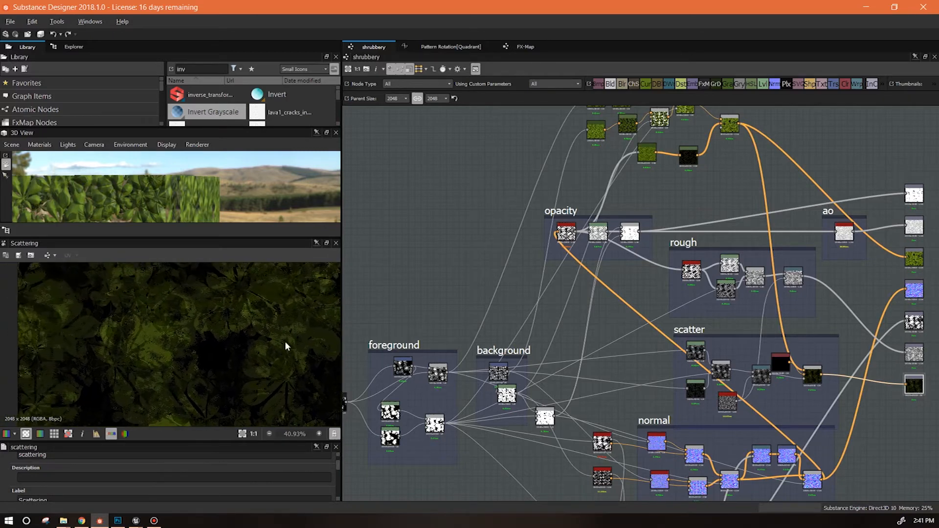
scroll(254, 316, down, 2)
middle_drag(192, 283, 167, 337)
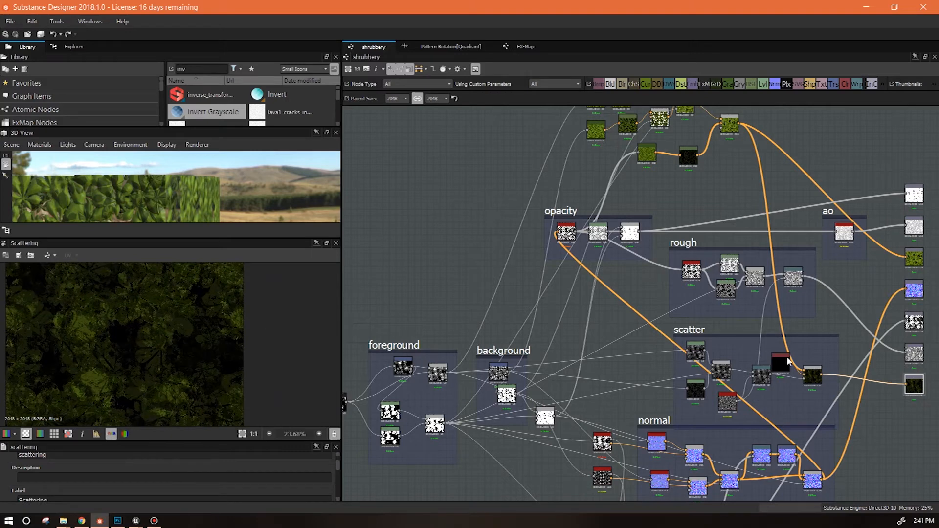
middle_drag(890, 414, 696, 386)
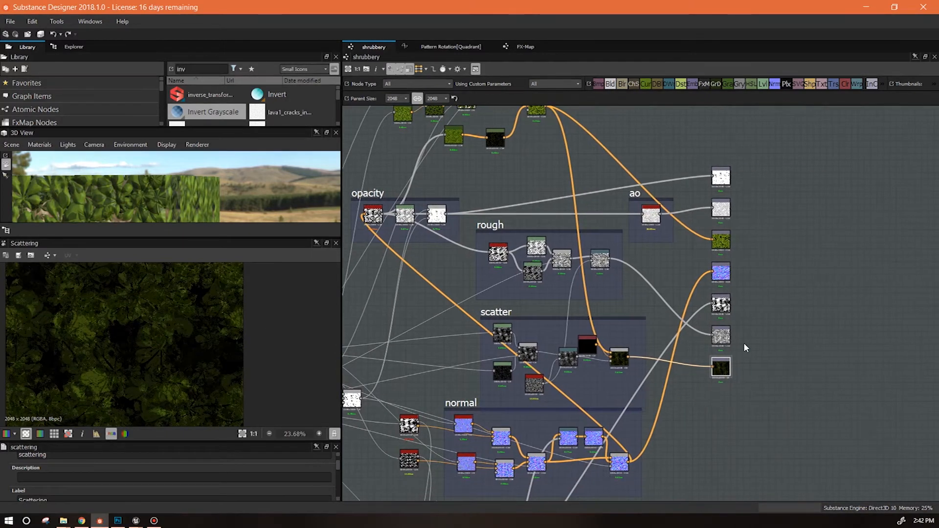
drag(169, 237, 198, 388)
drag(200, 329, 230, 370)
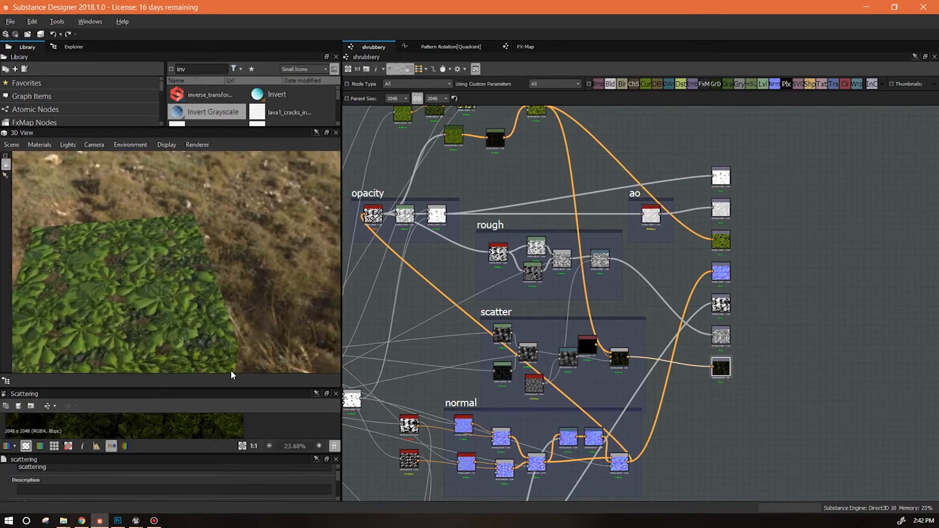
drag(190, 325, 248, 253)
Step: Move all the output nodes together farther away from the node frames
drag(747, 141, 708, 422)
drag(726, 372, 859, 379)
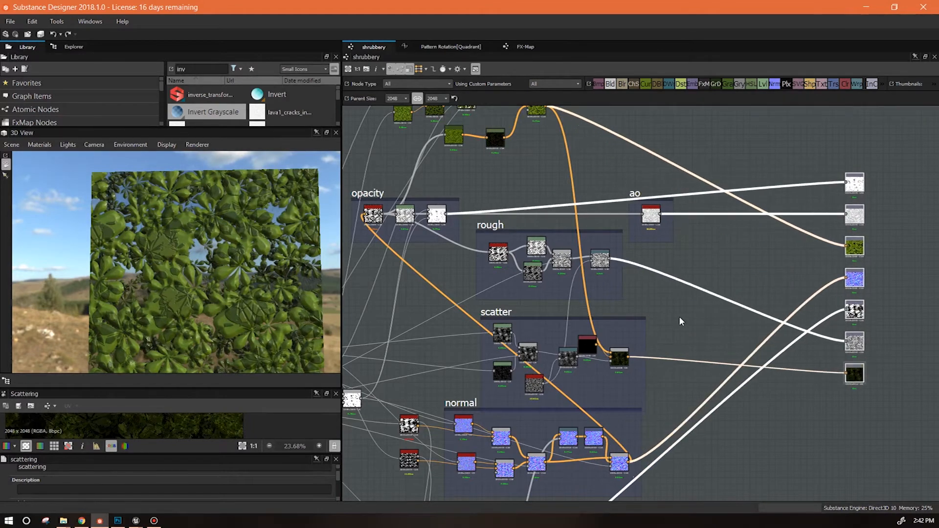
click(720, 252)
Step: Add a graph input parameter with the identifier "tiling" and set its type to a single integer
drag(287, 454, 294, 354)
drag(337, 410, 339, 468)
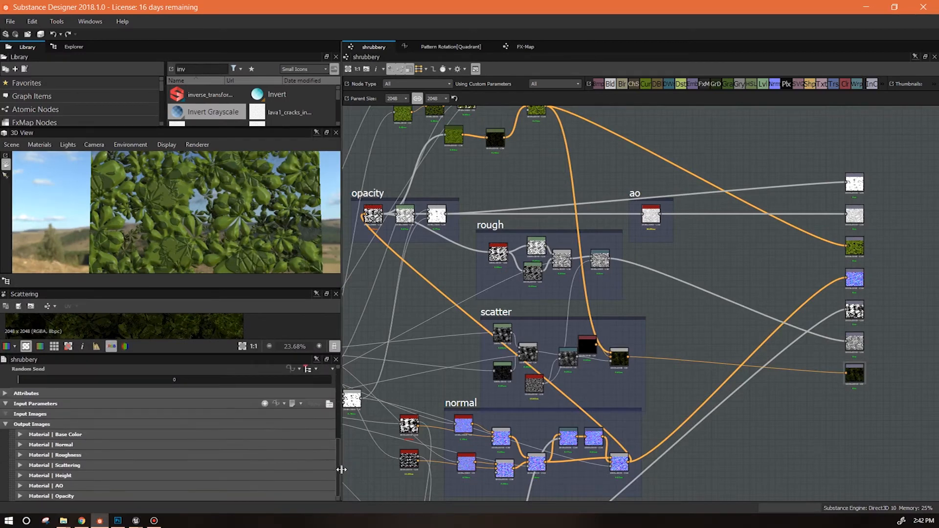
click(264, 403)
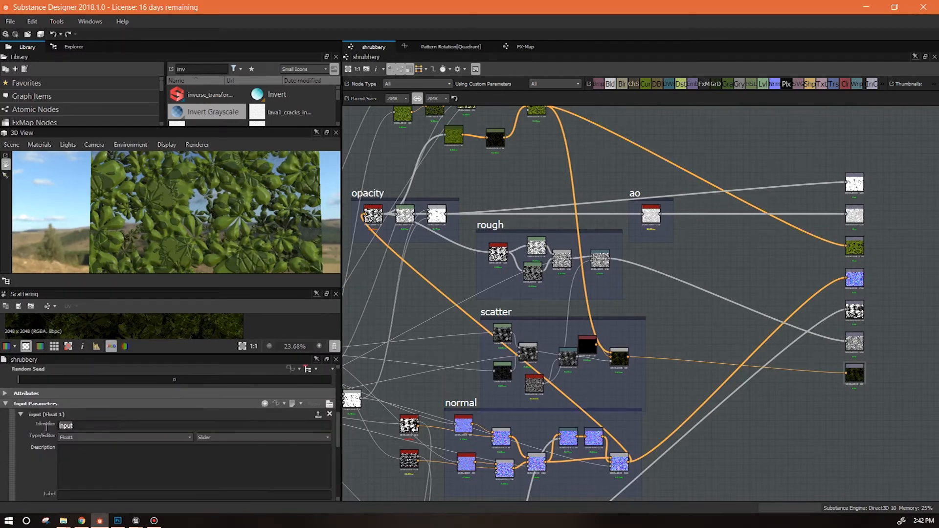
text(tiling)
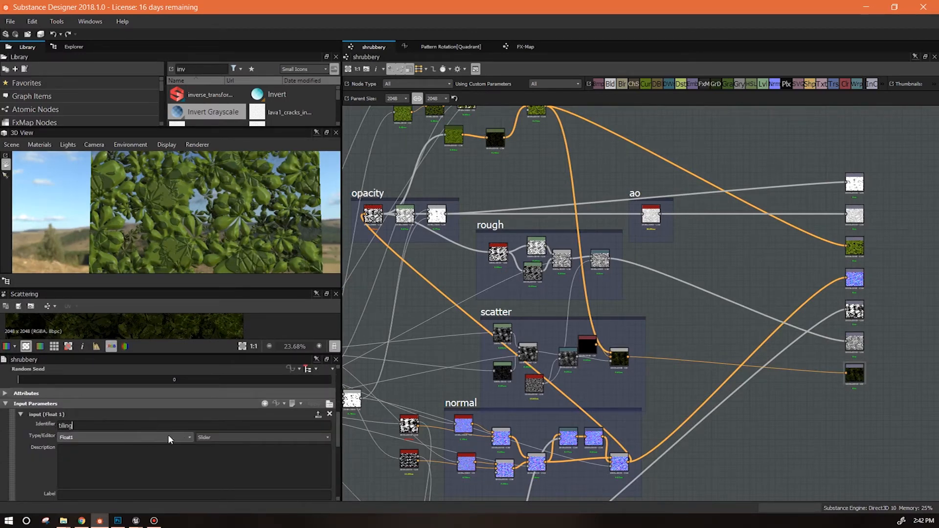
key(Return)
click(183, 436)
click(148, 454)
Step: Set the tiling parameter's minimum to 1 and maximum to 5, with clamping set to True
scroll(336, 445, down, 4)
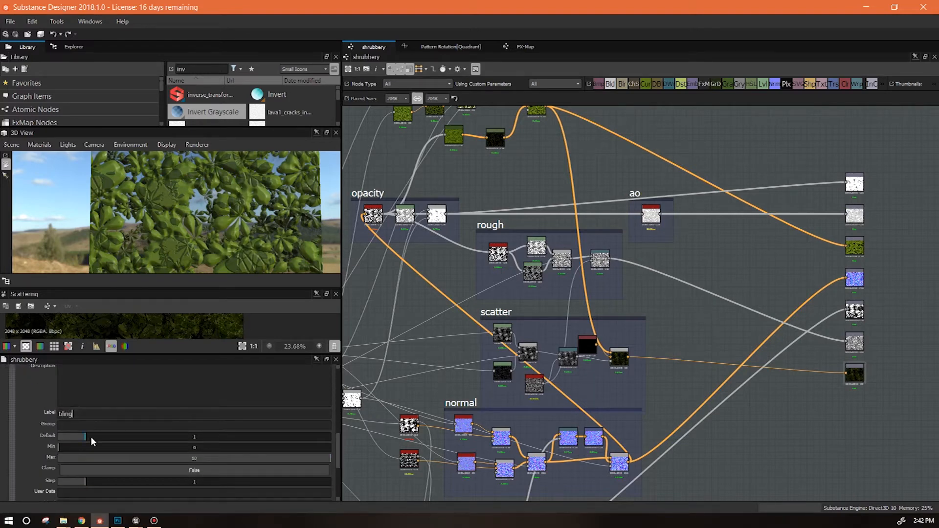
click(72, 446)
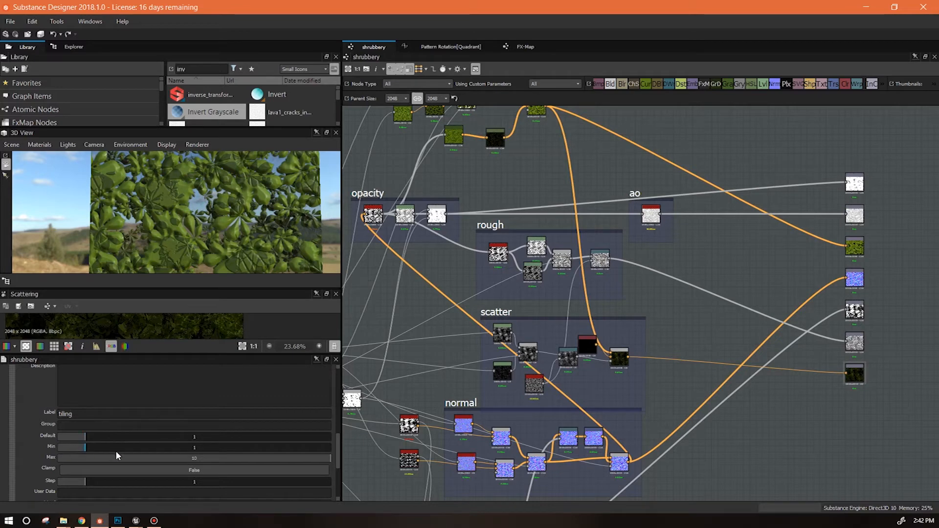
click(195, 459)
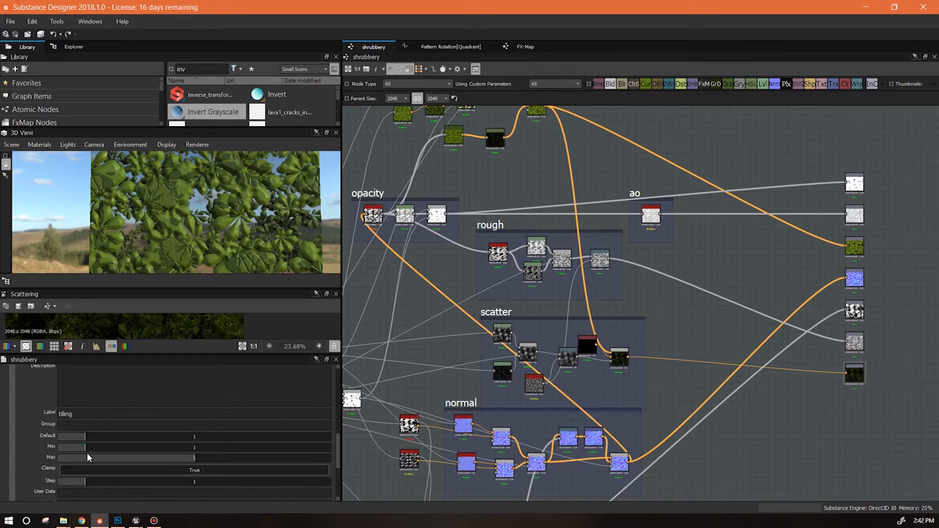
mouse_move(333, 435)
mouse_down()
mouse_move(338, 473)
mouse_move(332, 430)
mouse_up()
Step: Add a Transformation 2D node above the outputs and open an empty function for its transform matrix
middle_drag(928, 123, 903, 133)
drag(835, 85, 780, 152)
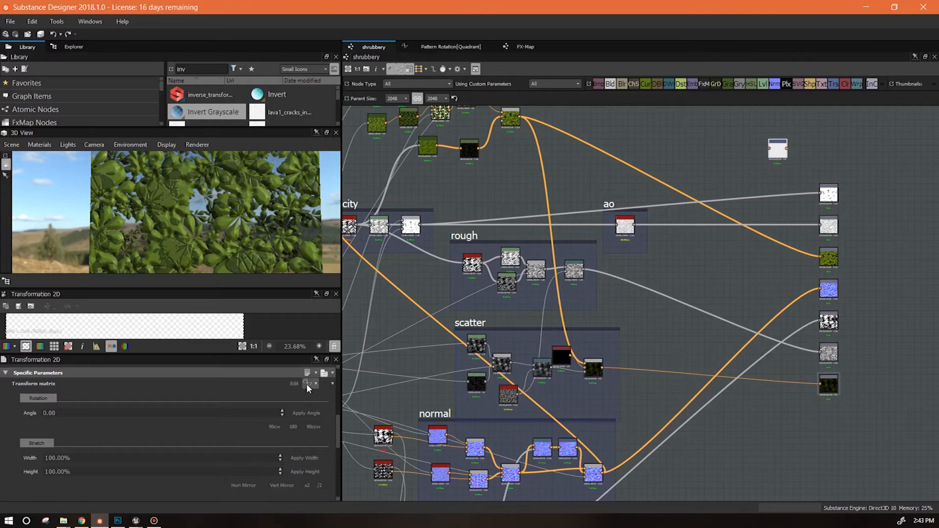
click(308, 386)
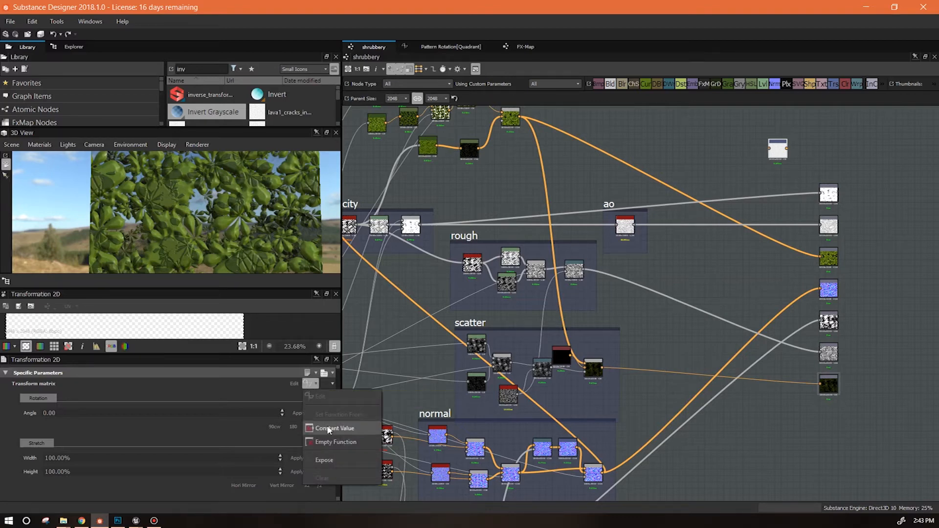
click(330, 442)
click(308, 384)
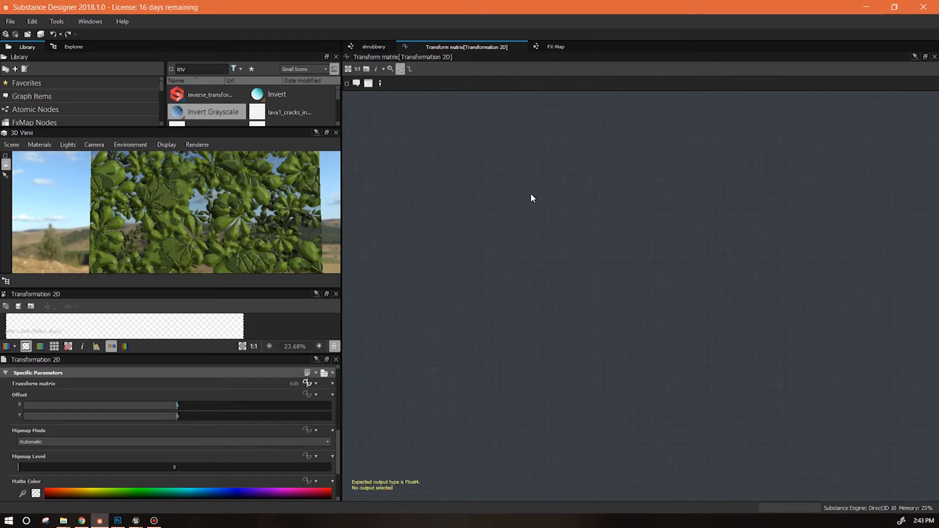
Step: Add a Vector Float4 node and a Vector Float2 node to the function graph and space them apart
right_click(528, 148)
mouse_move(665, 154)
mouse_move(707, 166)
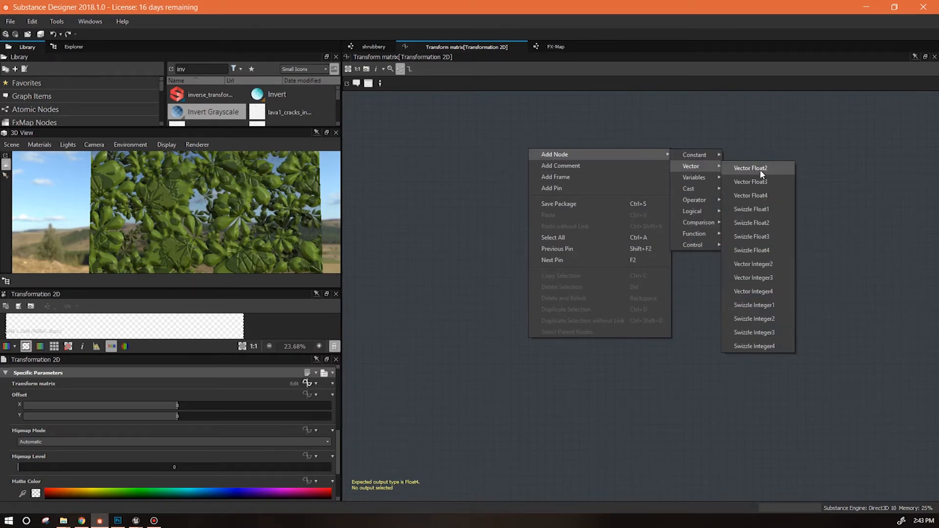
click(763, 195)
right_click(679, 154)
mouse_move(684, 156)
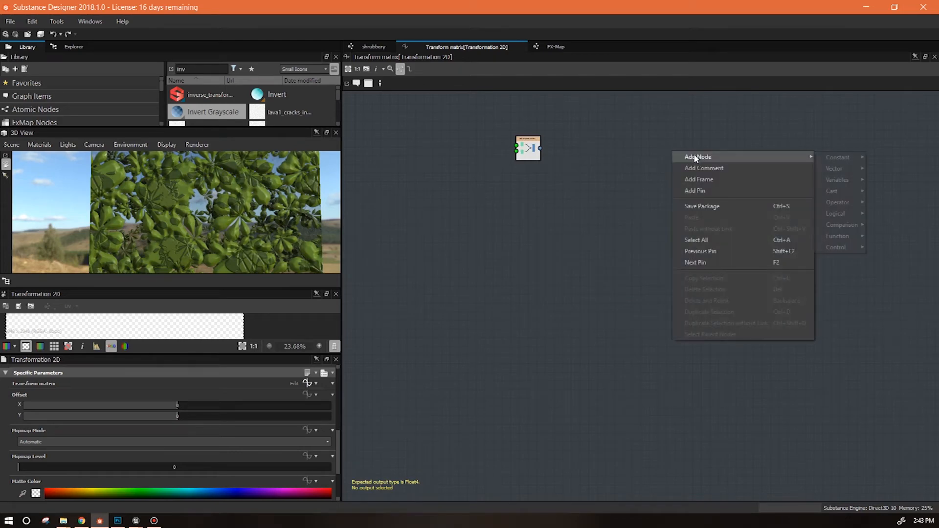
mouse_move(845, 170)
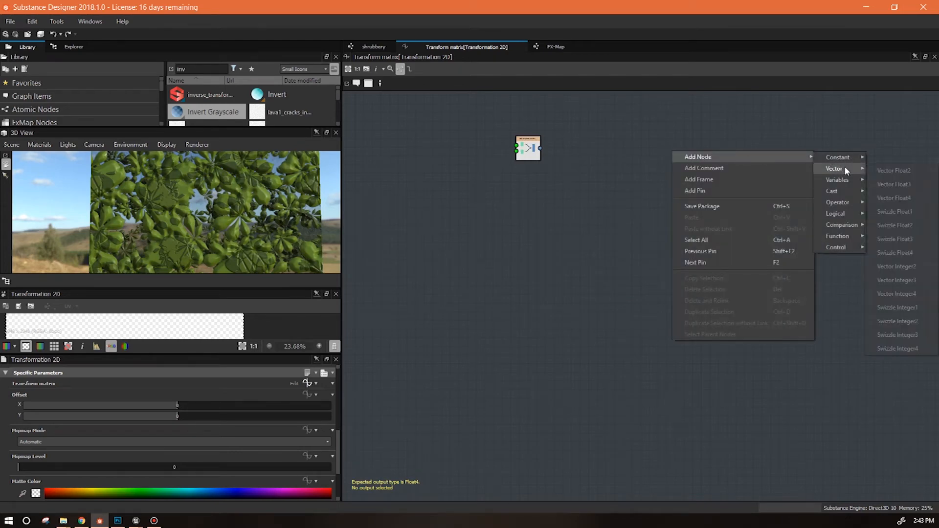
click(892, 171)
drag(668, 150, 523, 202)
drag(529, 149, 716, 189)
Step: Place the Vector Float2 node ahead of the Vector Float4 and put a duplicate of it directly below
drag(524, 213, 620, 160)
key(ctrl+c)
key(ctrl+v)
drag(631, 287, 611, 194)
Step: Add a Float constant of 0 and connect it to the upper Vector Float2's second input and the lower one's first input
right_click(494, 159)
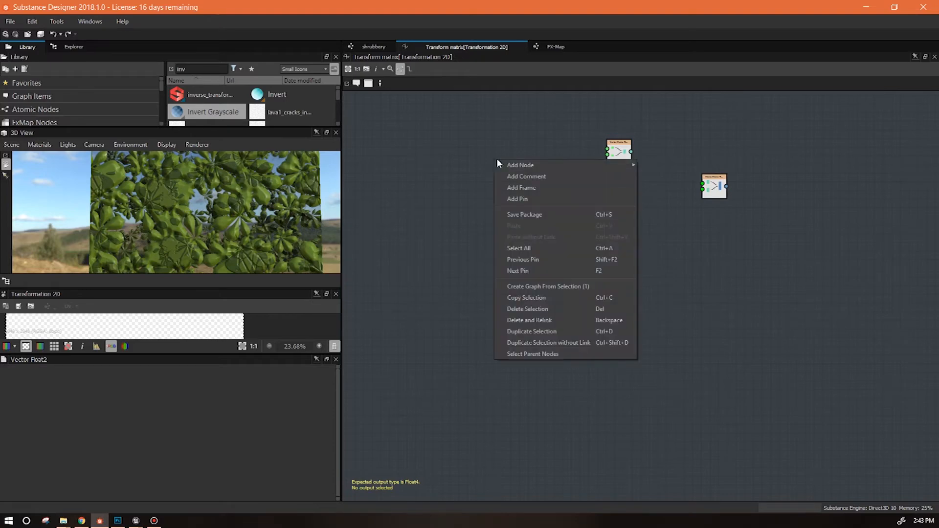
mouse_move(536, 166)
mouse_move(673, 166)
click(712, 165)
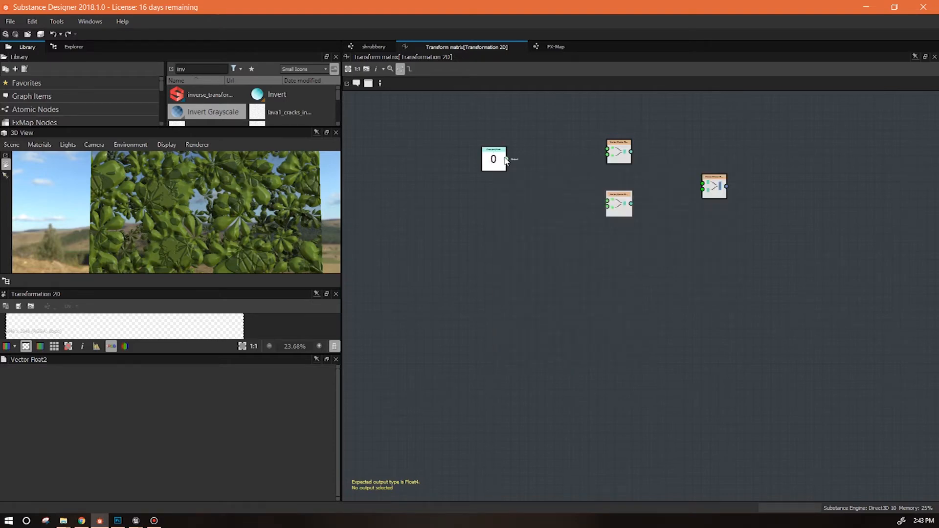
drag(493, 157, 506, 176)
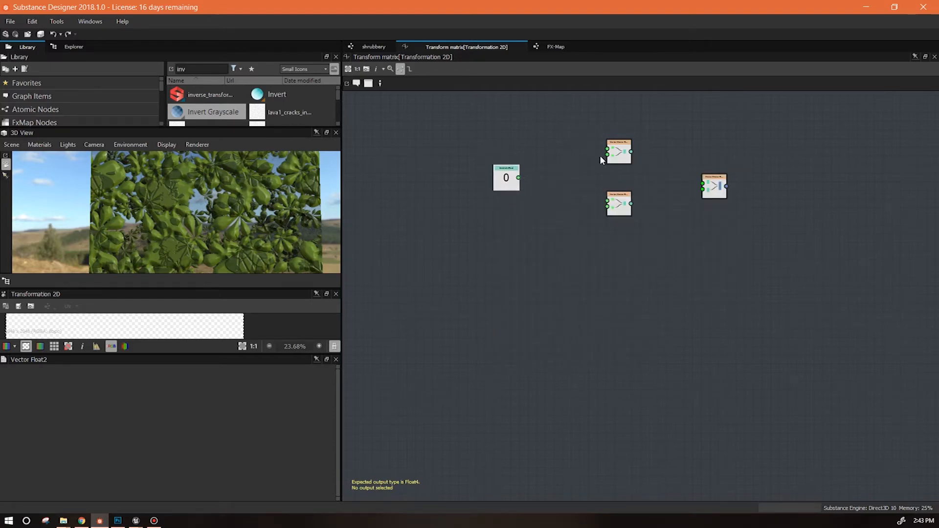
drag(607, 154, 607, 203)
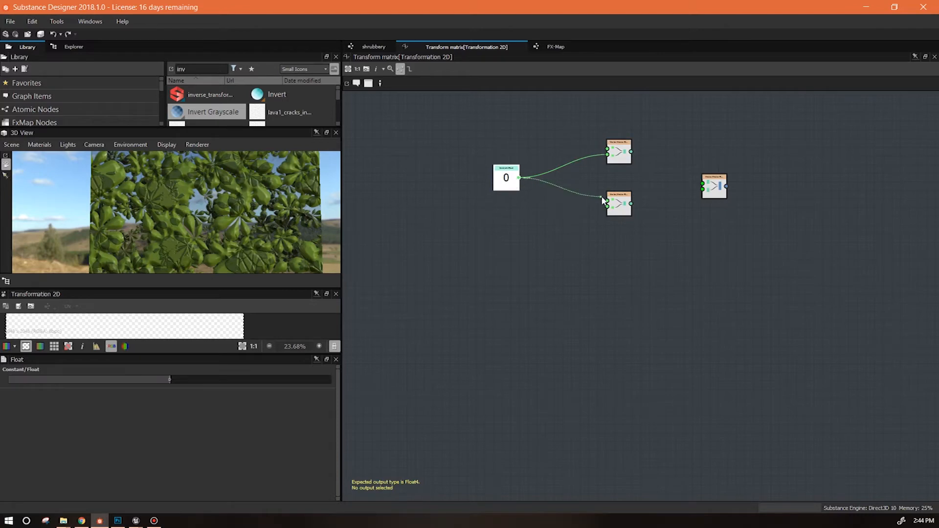
drag(507, 183, 550, 182)
Step: Add a Get Integer node that reads the tiling_0 variable and place it ahead of the Float constant
right_click(454, 131)
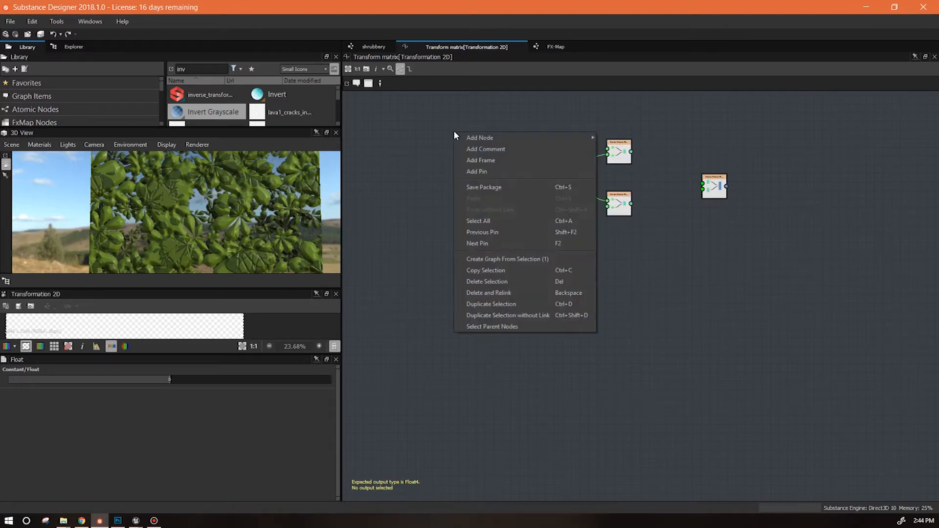
mouse_move(589, 138)
mouse_move(634, 163)
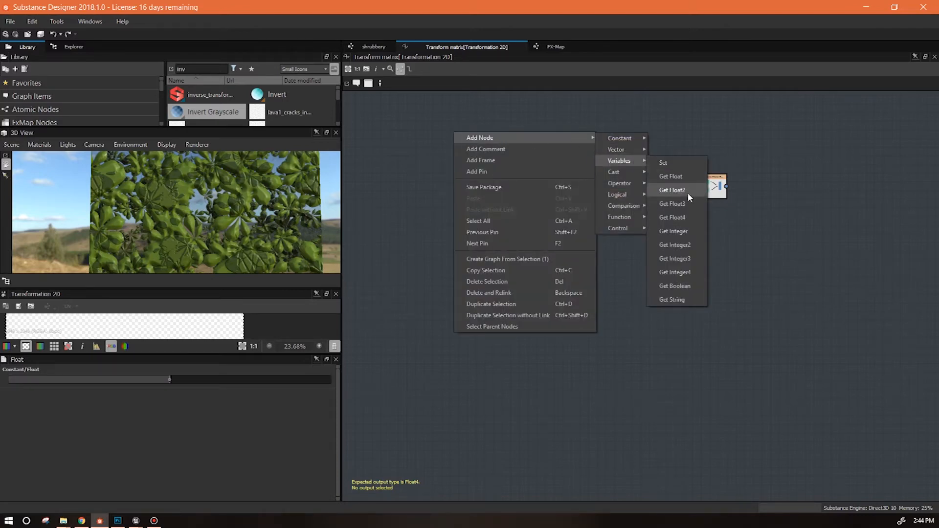
click(688, 232)
click(324, 381)
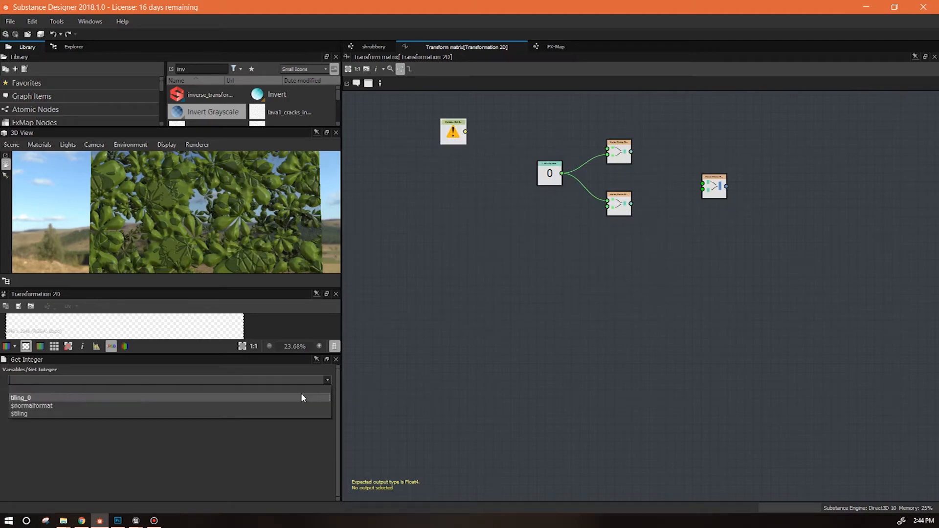
click(300, 397)
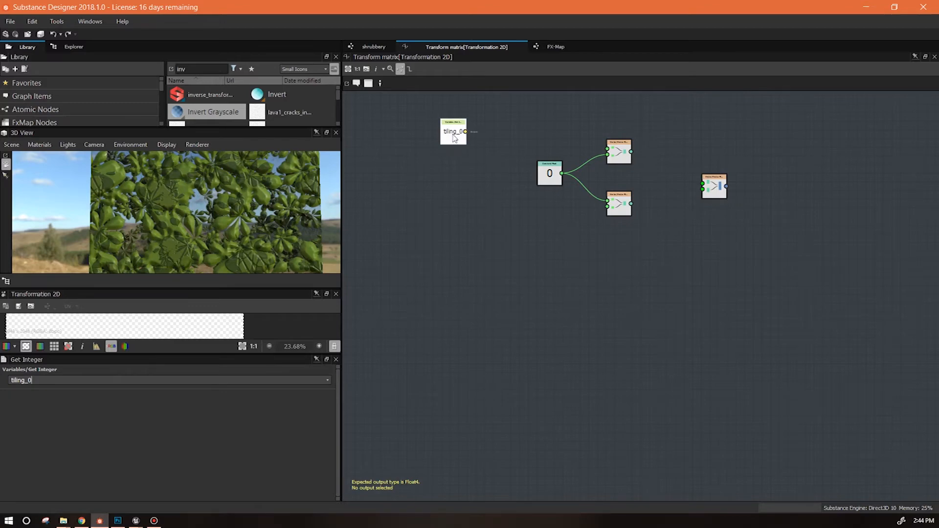
drag(456, 134, 483, 199)
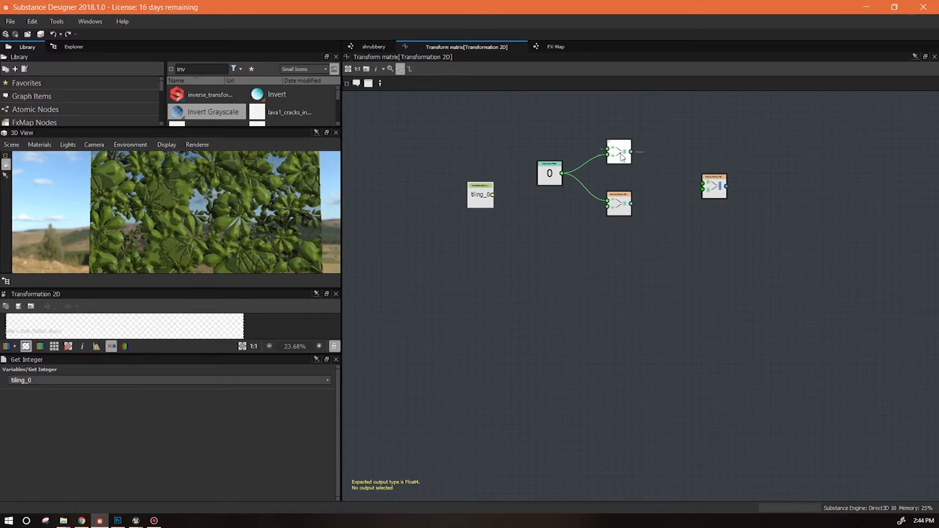
drag(483, 197, 484, 155)
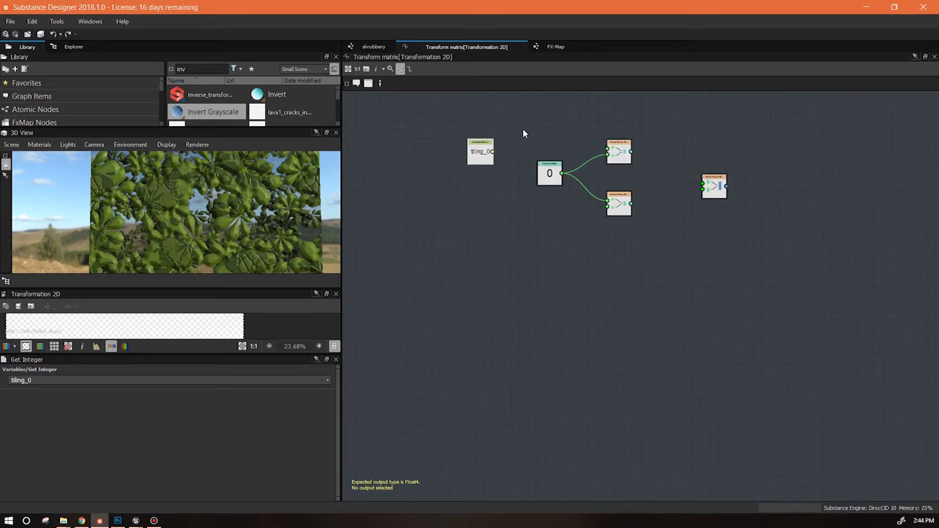
Step: Add a To Float cast node and connect the tiling_0 variable to its input
right_click(522, 128)
mouse_move(587, 135)
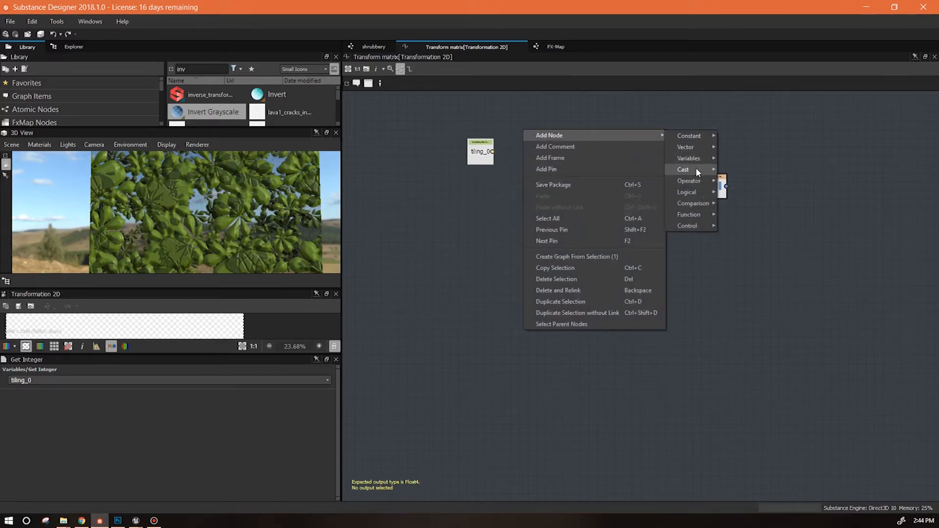
mouse_move(695, 167)
click(744, 171)
drag(511, 130, 472, 135)
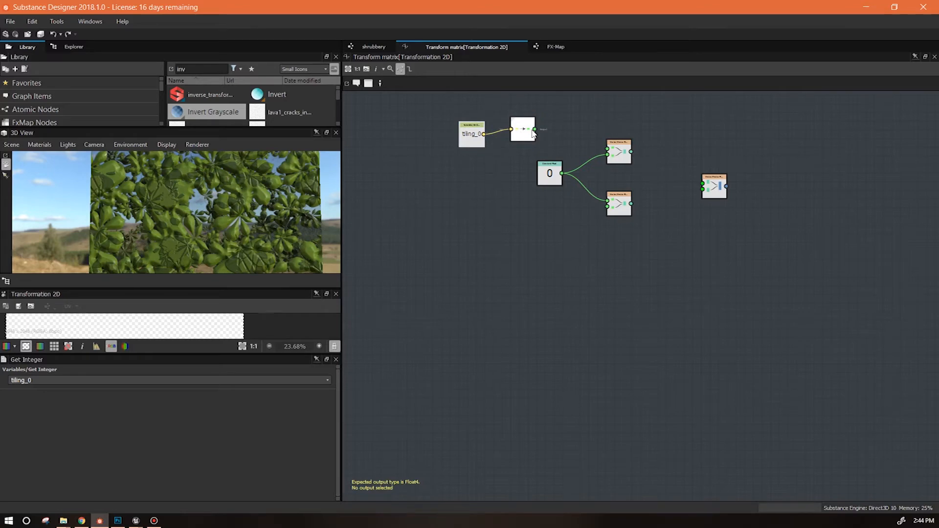
Step: Connect the cast tiling value to the upper Vector Float2's first input and the lower one's second input, and tidy the nodes
drag(558, 135, 607, 148)
drag(534, 129, 607, 206)
drag(523, 132, 541, 142)
drag(471, 134, 488, 135)
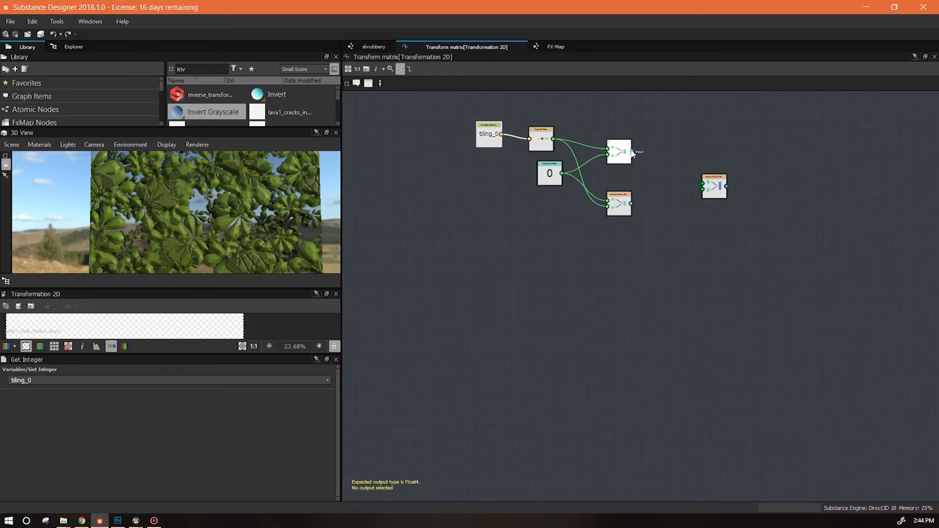
Step: Connect both Vector Float2 nodes to the Vector Float4 and set the Vector Float4 as the function's output
drag(630, 152, 703, 184)
drag(630, 203, 702, 190)
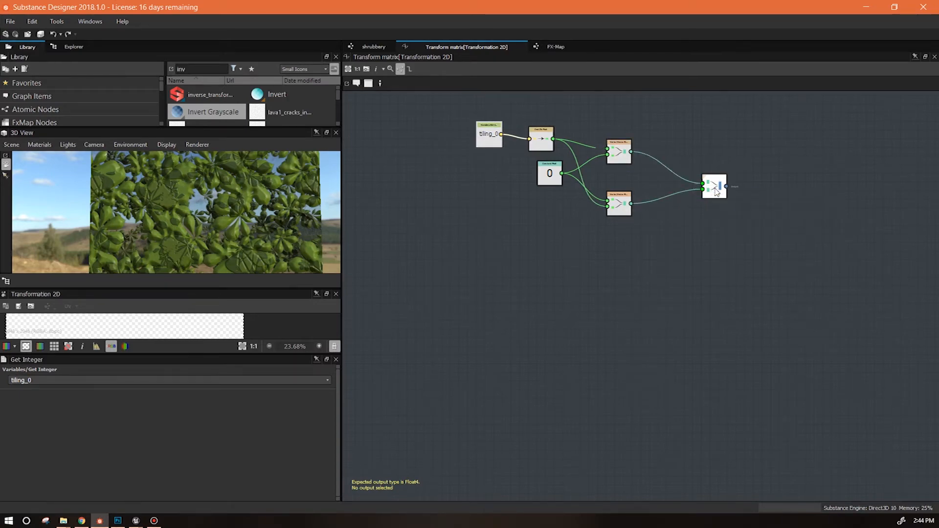
right_click(712, 185)
click(744, 227)
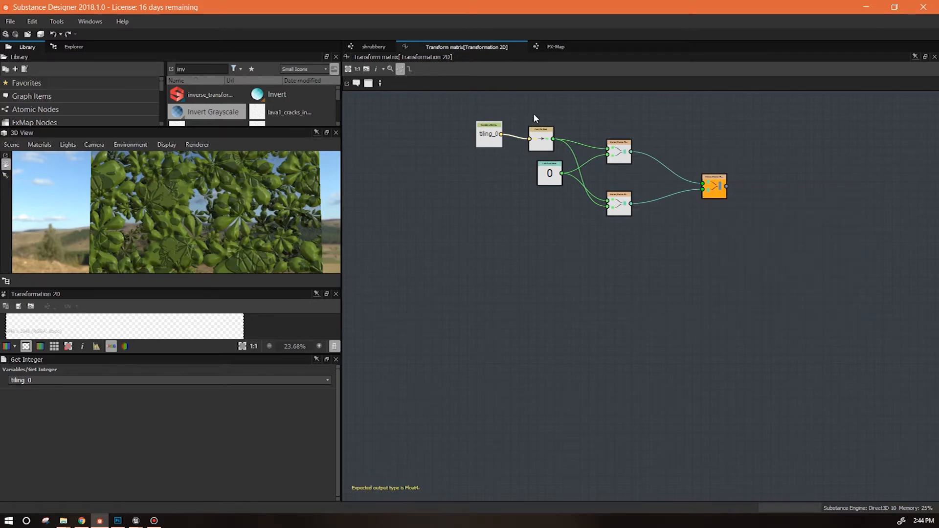
Step: Return to the shrubbery graph, place the Transformation 2D beside the base color output and feed it the base color result
click(367, 48)
click(797, 150)
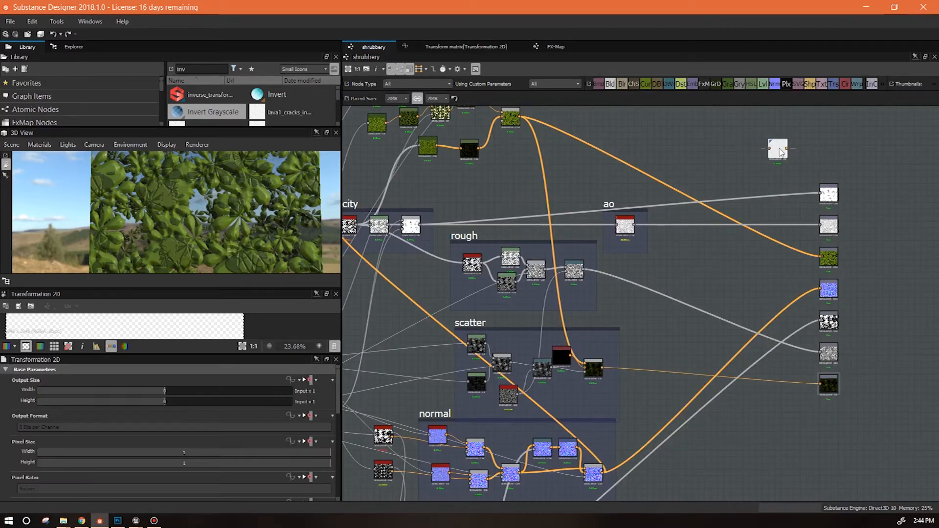
drag(791, 153, 779, 264)
drag(520, 118, 775, 261)
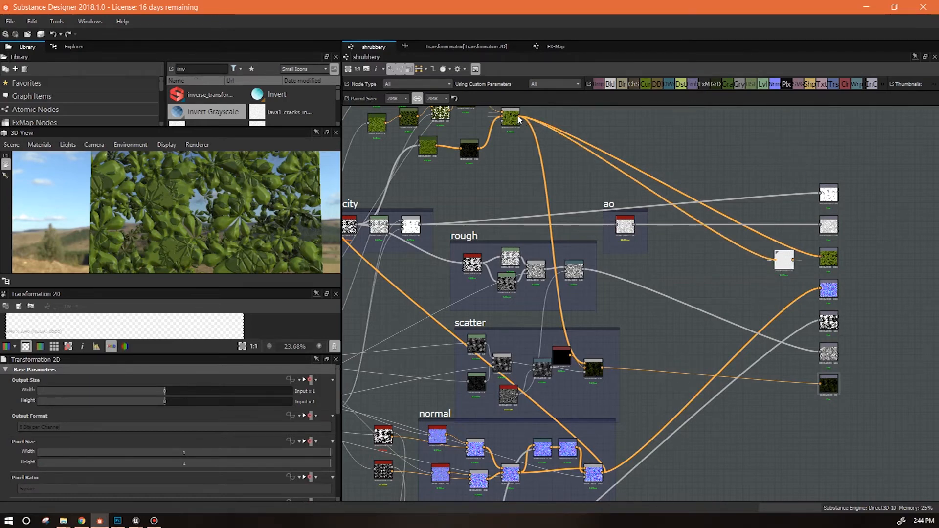
Step: Expand the graph's tiling input parameter and try to shorten its identifier to tiling
click(391, 318)
scroll(335, 458, down, 3)
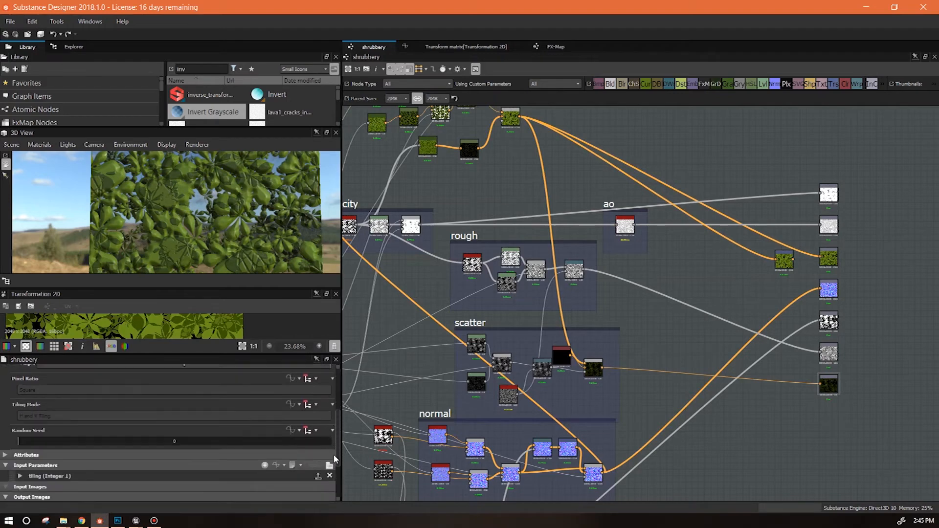
scroll(335, 458, down, 3)
click(20, 403)
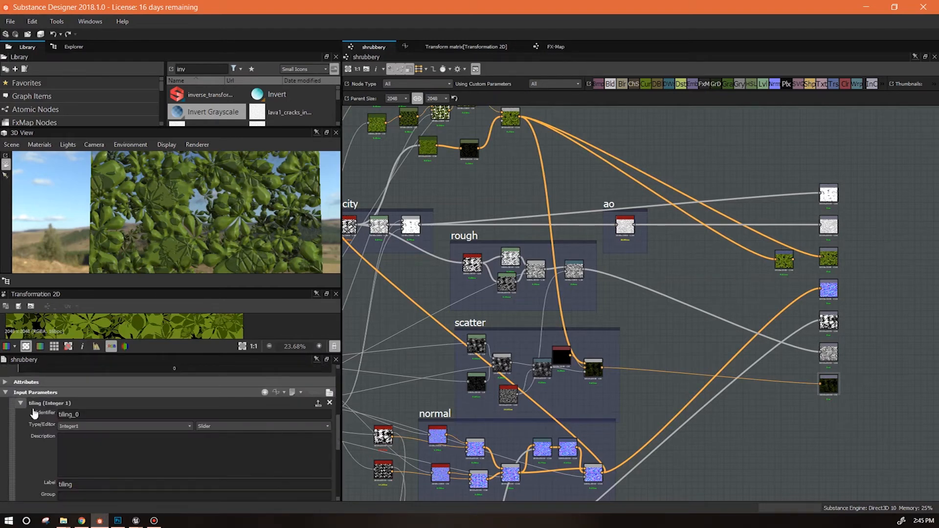
scroll(83, 413, up, 2)
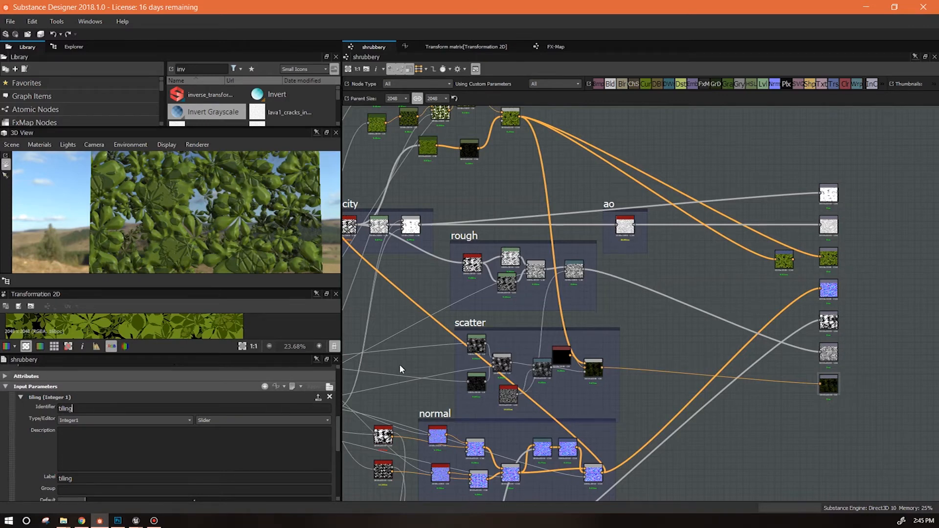
scroll(338, 438, down, 1)
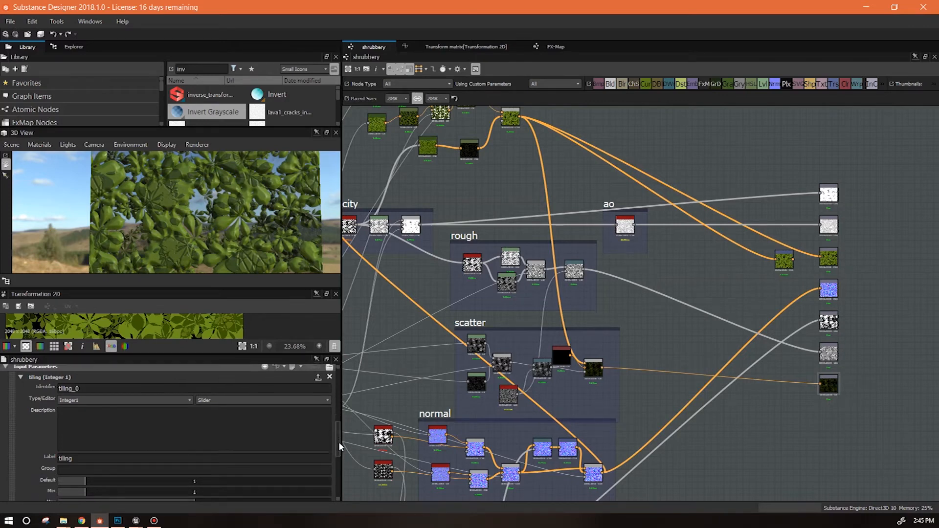
drag(338, 438, 341, 458)
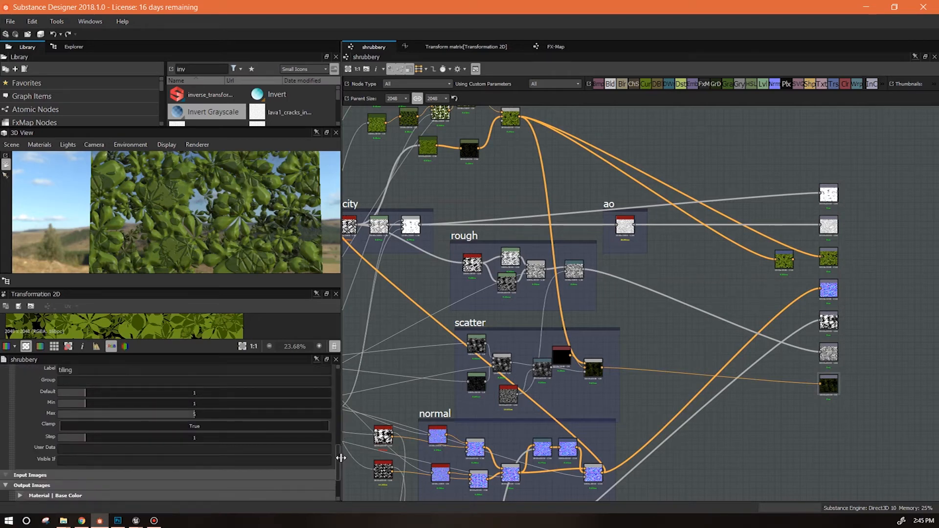
Step: Examine the tiling input parameter's default, minimum and maximum settings
click(784, 260)
click(664, 334)
click(19, 409)
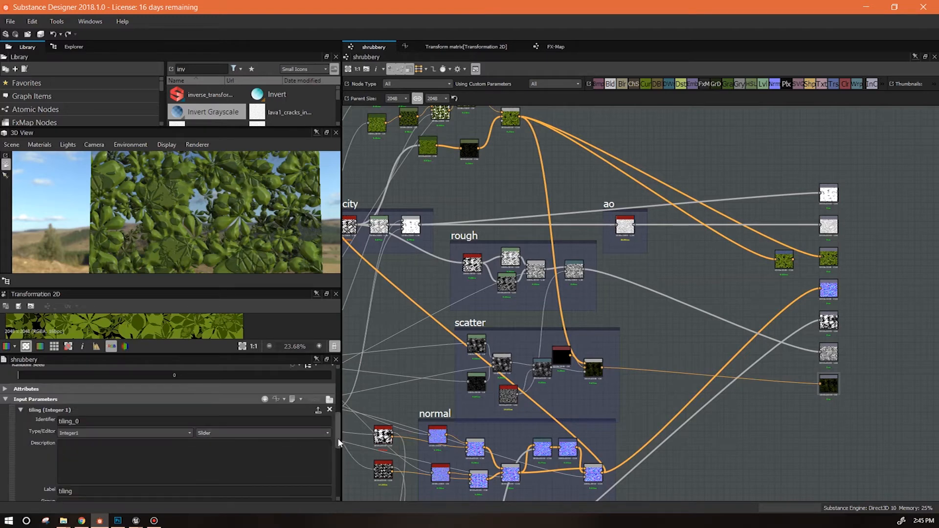
drag(337, 438, 339, 460)
mouse_move(84, 411)
mouse_down()
mouse_move(178, 412)
mouse_move(89, 410)
mouse_up()
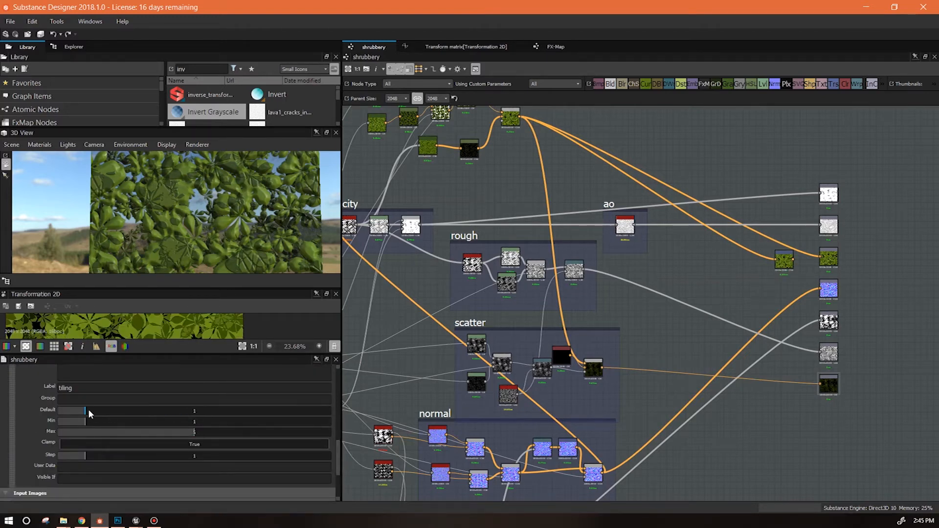
Step: Route the base color through the Transformation 2D to its output, leaving a spare copy of the node disconnected
drag(784, 258, 787, 175)
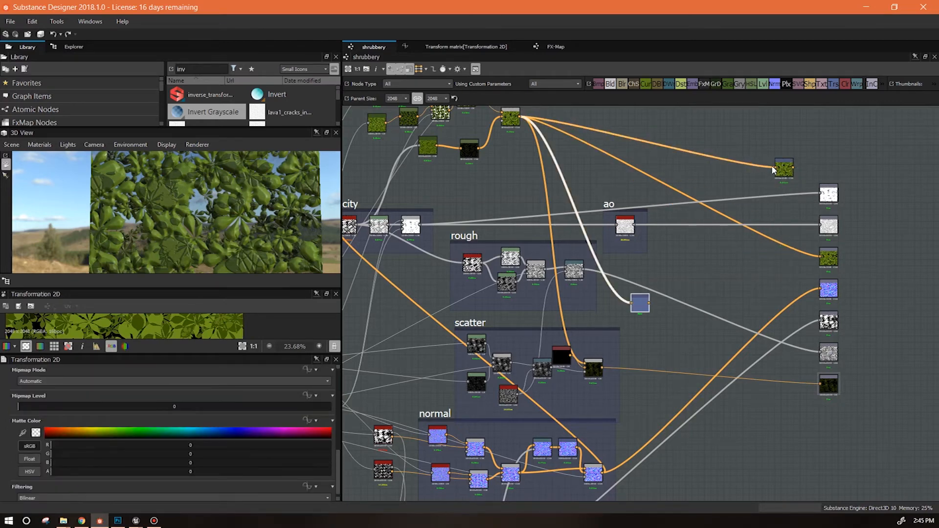
drag(783, 169, 777, 258)
drag(835, 253, 833, 254)
drag(624, 285, 614, 304)
key(Delete)
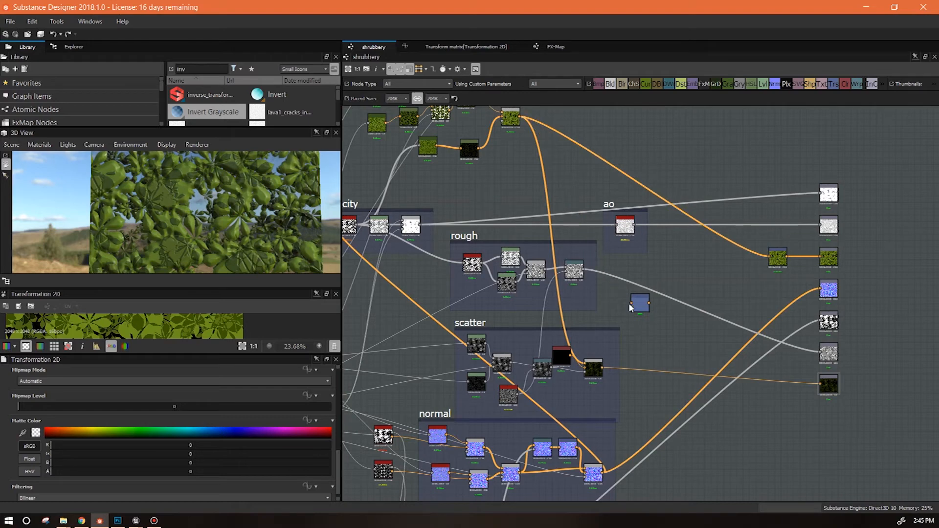
Step: Paste Transformation 2D copies and insert them into the links feeding the opacity and ambient occlusion outputs
key(ctrl+v)
middle_drag(420, 227, 480, 228)
drag(480, 228, 851, 201)
key(ctrl+v)
drag(723, 294, 837, 230)
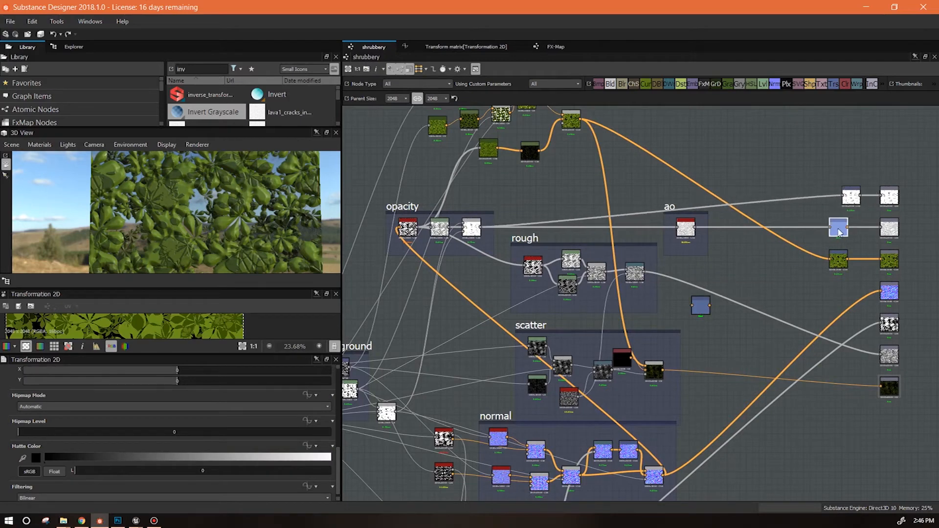
Step: Paste another Transformation 2D and route the final normal result through it to the normal output
key(ctrl+v)
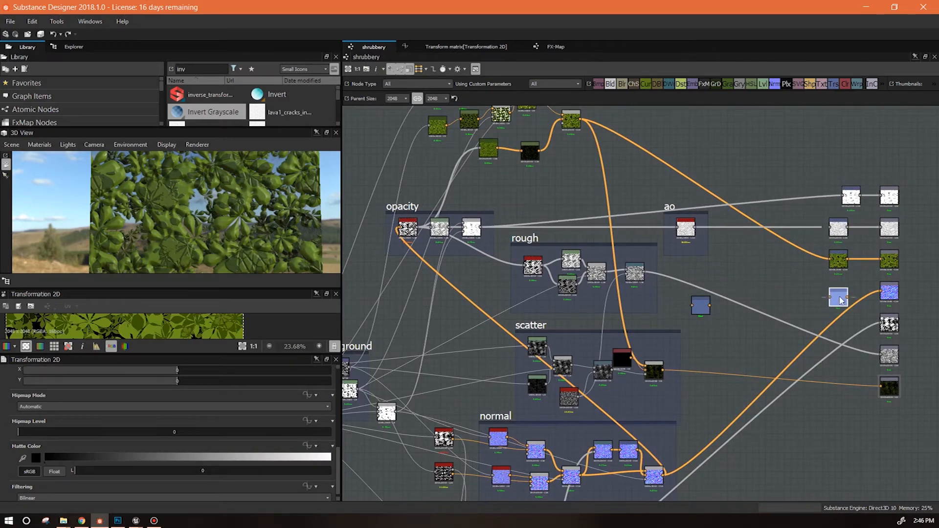
drag(883, 292, 882, 292)
drag(663, 475, 830, 298)
Step: Route the height result through another Transformation 2D copy to the height output
drag(704, 310, 508, 446)
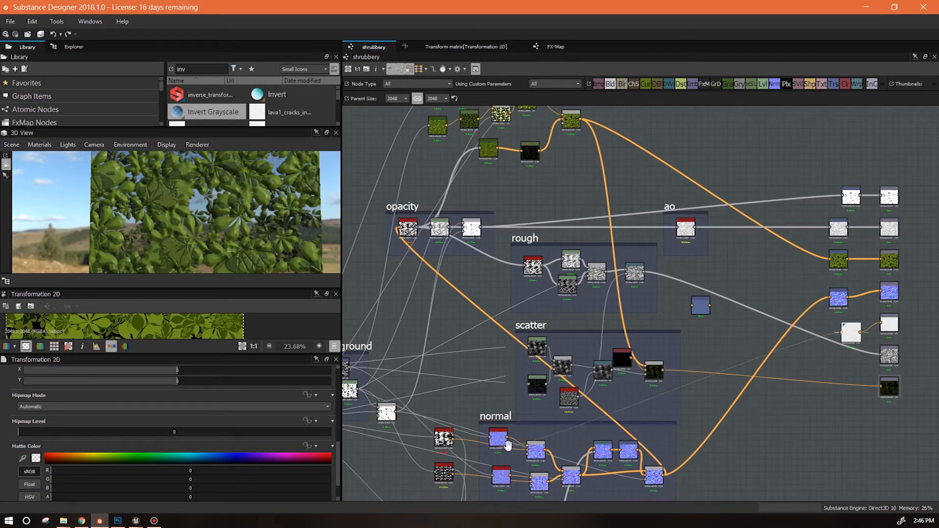
middle_drag(508, 446, 624, 319)
middle_drag(702, 477, 593, 463)
click(756, 402)
scroll(755, 401, up, 2)
scroll(756, 404, down, 2)
drag(486, 494, 528, 466)
drag(866, 192, 889, 184)
Step: Paste a Transformation 2D copy and route the roughness result through it to the roughness output
key(ctrl+v)
drag(850, 227, 862, 228)
drag(859, 221, 894, 218)
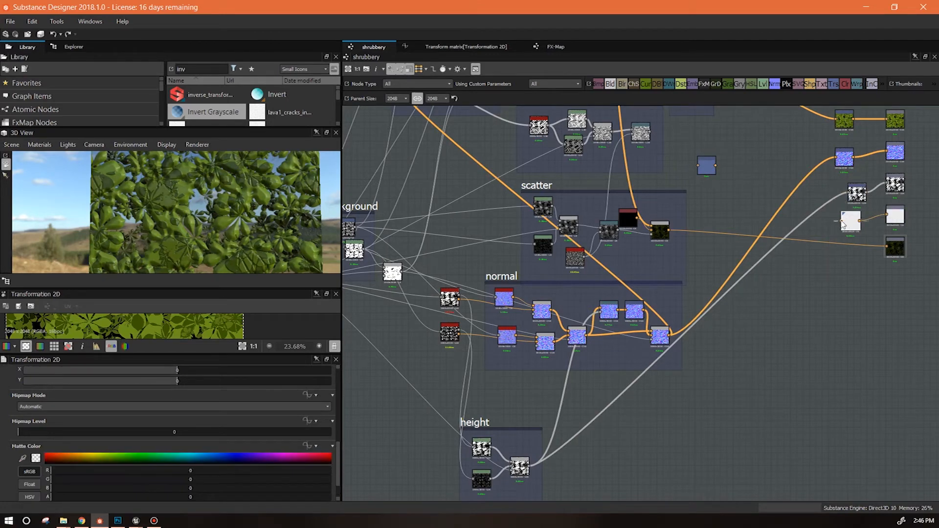
drag(650, 136, 650, 133)
Step: Route the scatter result through a Transformation 2D copy to the scattering output
middle_drag(767, 254, 737, 329)
drag(679, 245, 827, 335)
drag(833, 331, 863, 320)
click(865, 322)
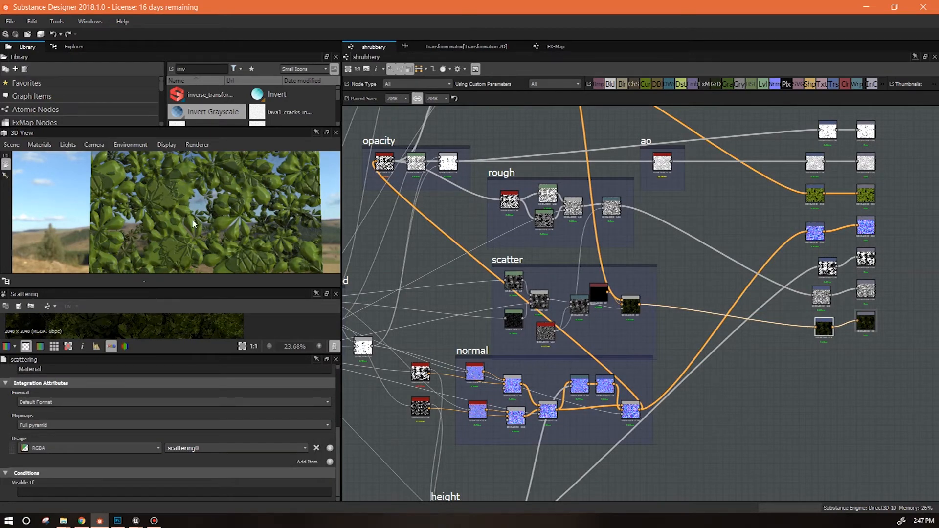
Step: Load the Shrubbery mesh from the shrubbery.sbs resources into the 3D view
click(73, 47)
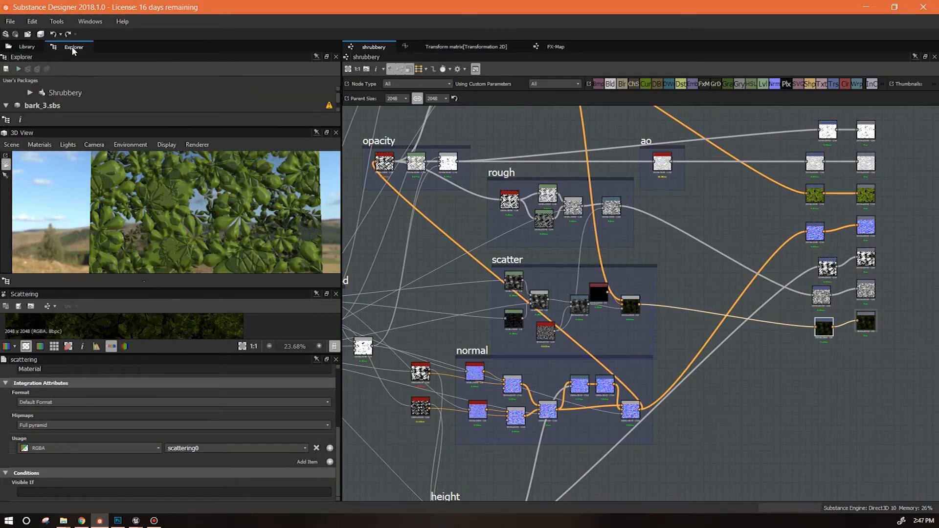
drag(109, 128, 116, 183)
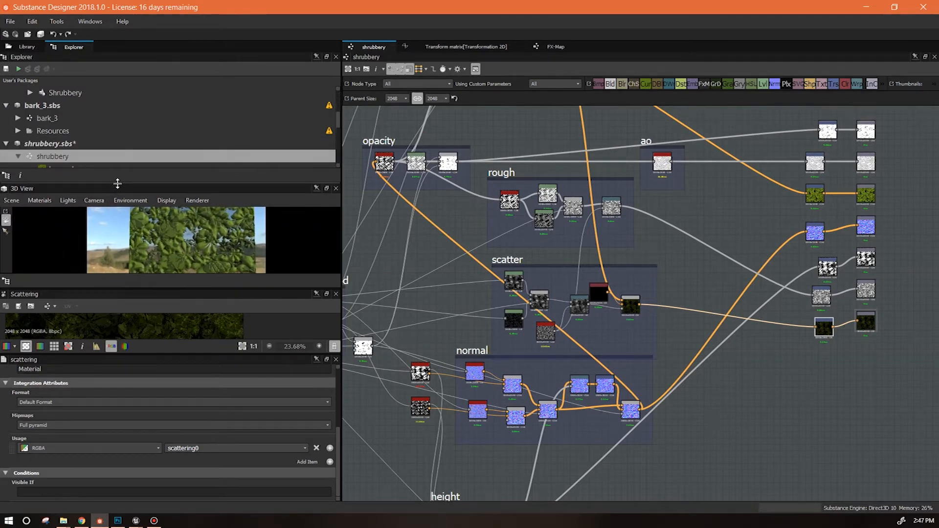
scroll(162, 135, down, 2)
scroll(160, 134, up, 2)
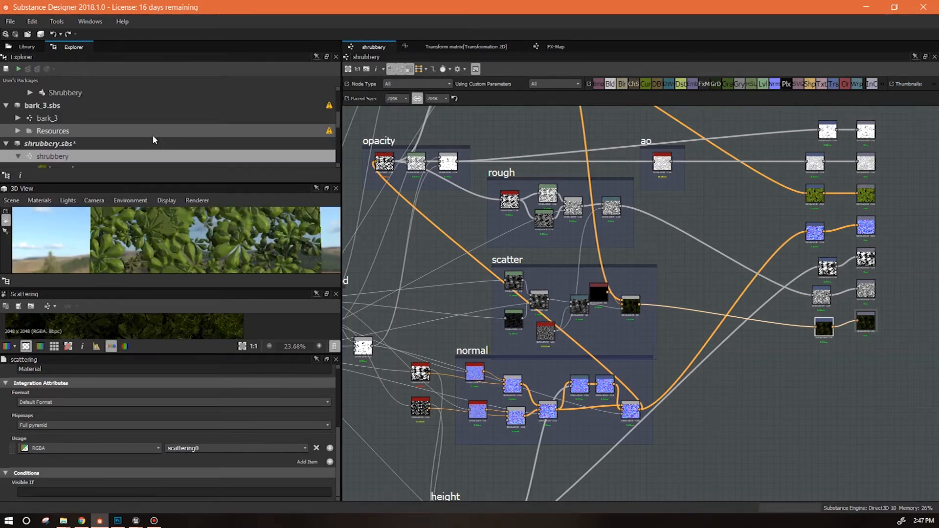
click(19, 157)
drag(338, 135, 337, 148)
click(78, 143)
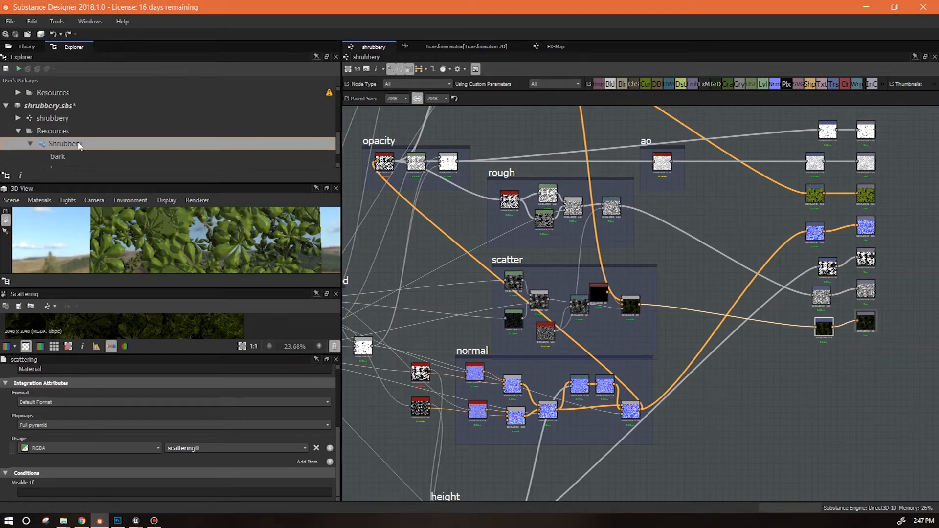
double_click(79, 143)
Step: Enlarge the 3D view pane and frame the shrubbery mesh in it
middle_drag(206, 218, 263, 225)
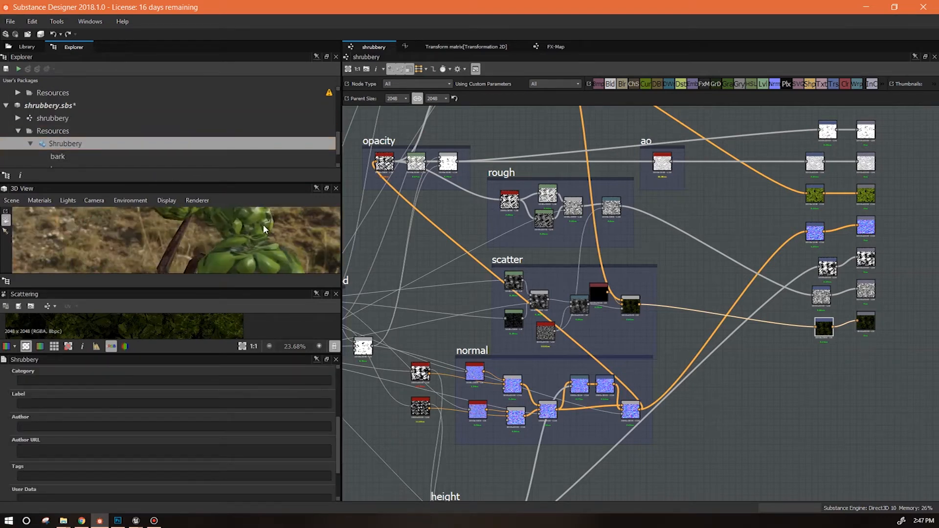
drag(204, 181, 198, 123)
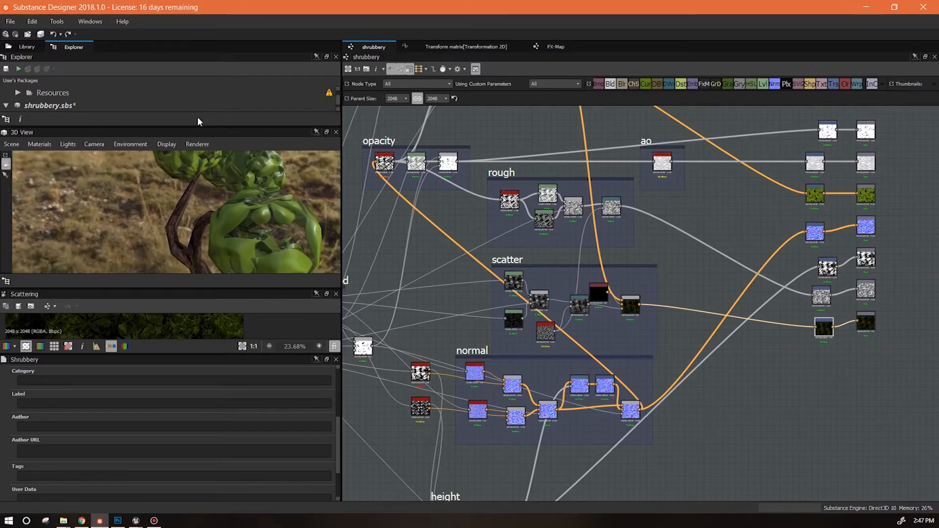
drag(213, 294, 213, 382)
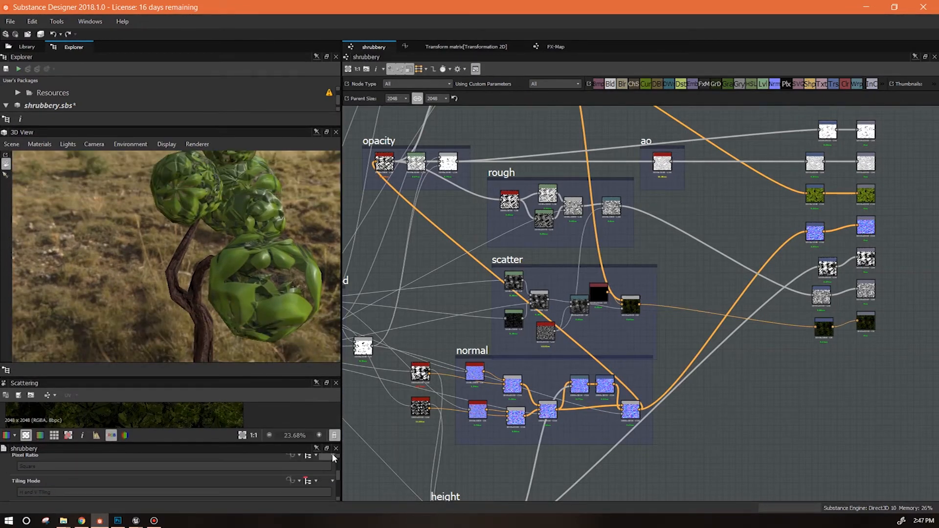
Step: Set the tiling input parameter's default to 2
mouse_move(336, 474)
mouse_down()
mouse_move(336, 485)
mouse_move(336, 477)
mouse_up()
click(21, 469)
drag(69, 481, 103, 483)
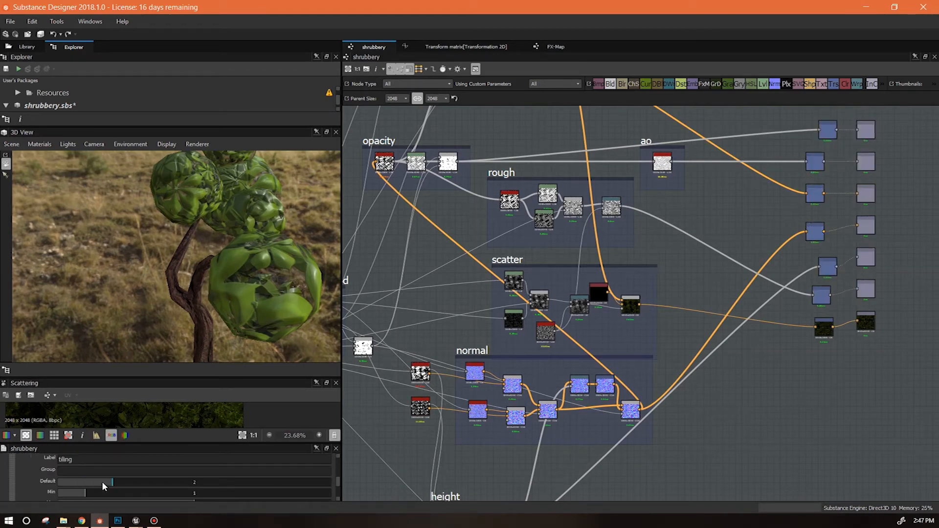
Step: View the shrubbery graph's outputs on the mesh's leaves material and frame a leafy sphere close up
right_click(767, 404)
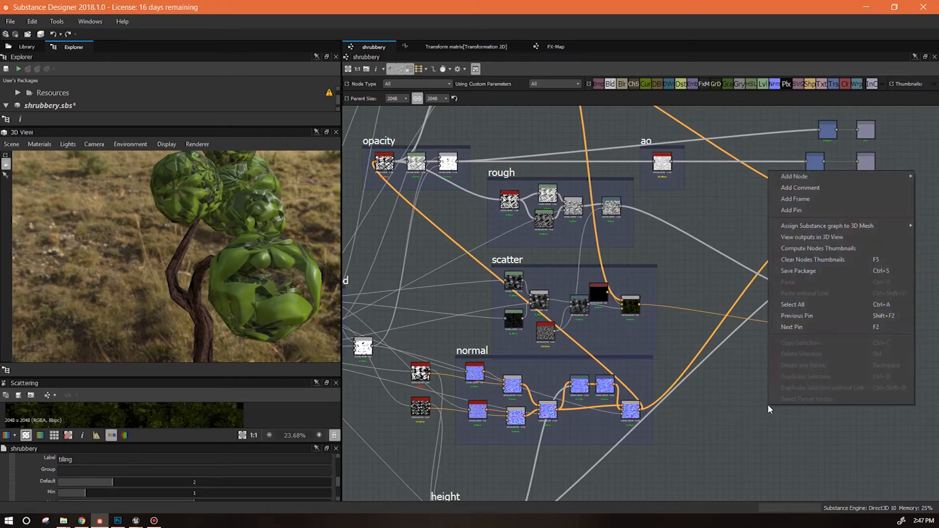
click(761, 242)
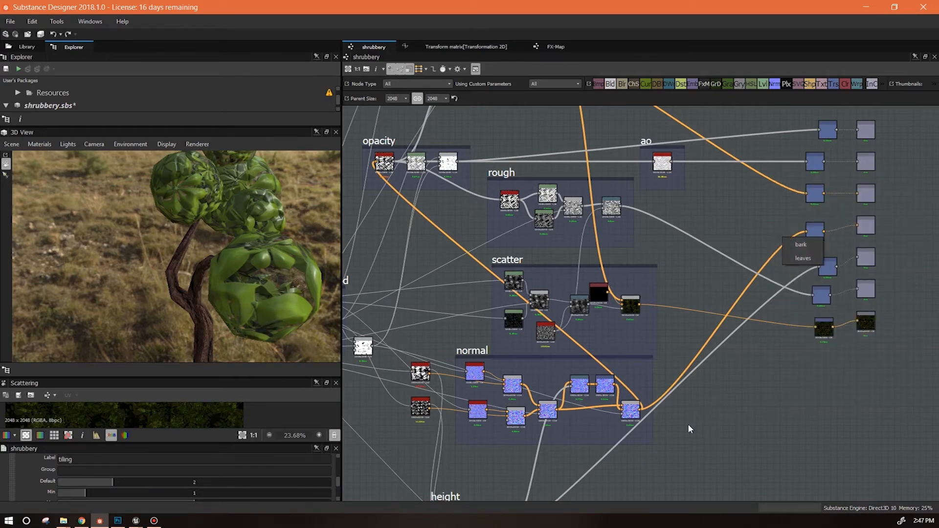
click(803, 258)
drag(244, 342, 281, 224)
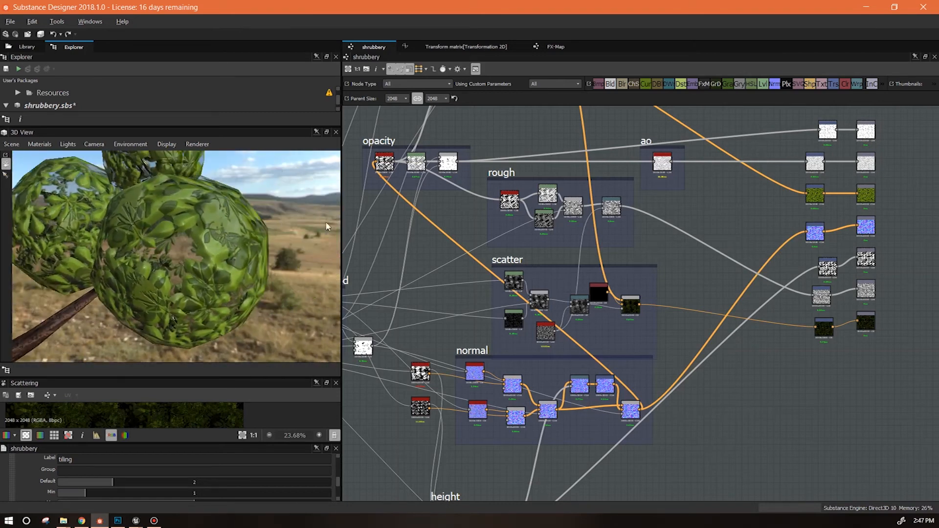
Step: Move the normal frame and the two nodes feeding it lower in the graph, away from the scatter frame
drag(476, 349, 502, 386)
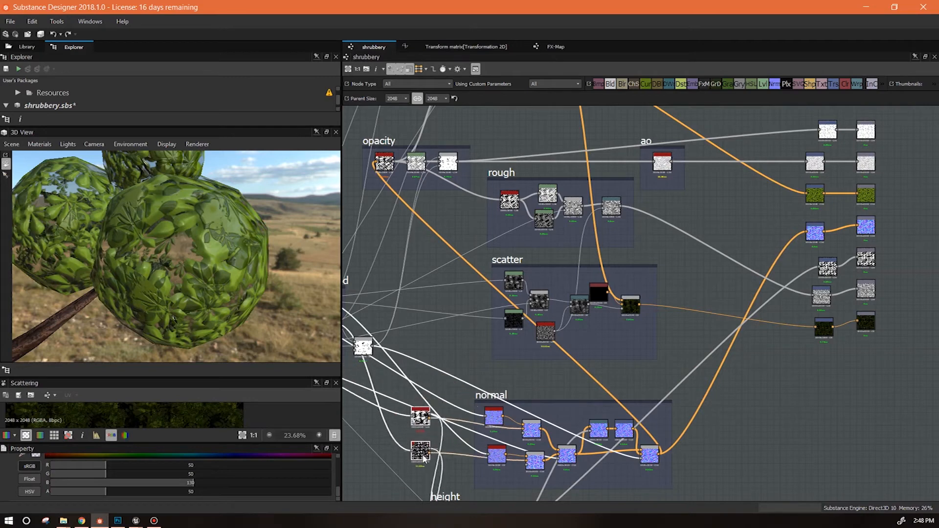
middle_drag(453, 361, 446, 513)
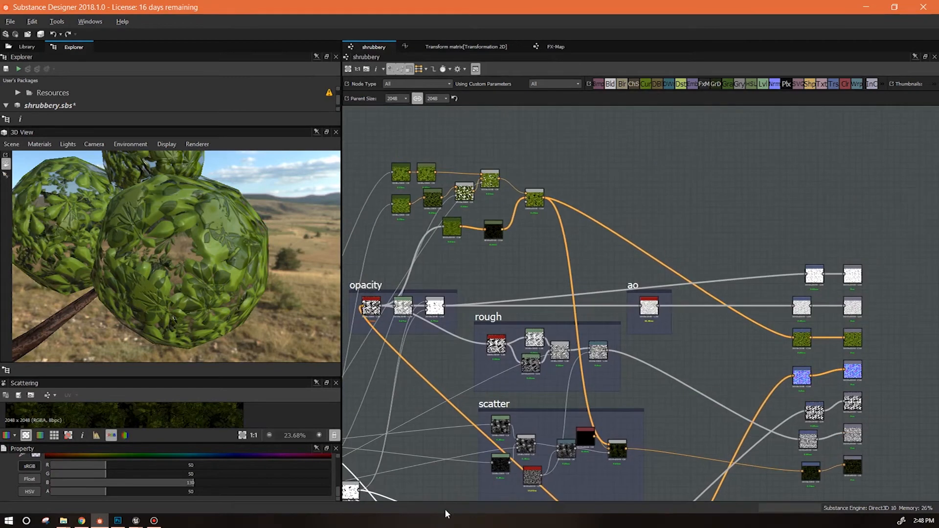
click(538, 206)
middle_drag(732, 374, 829, 328)
Step: Examine the opacity frame's final Blend node in an enlarged 2D view and trace its incoming connections
click(437, 308)
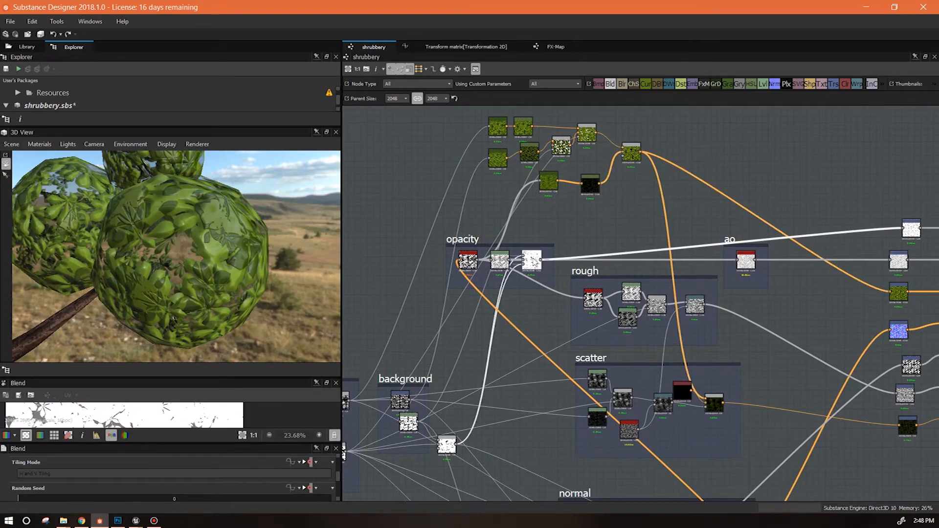
drag(224, 368, 218, 247)
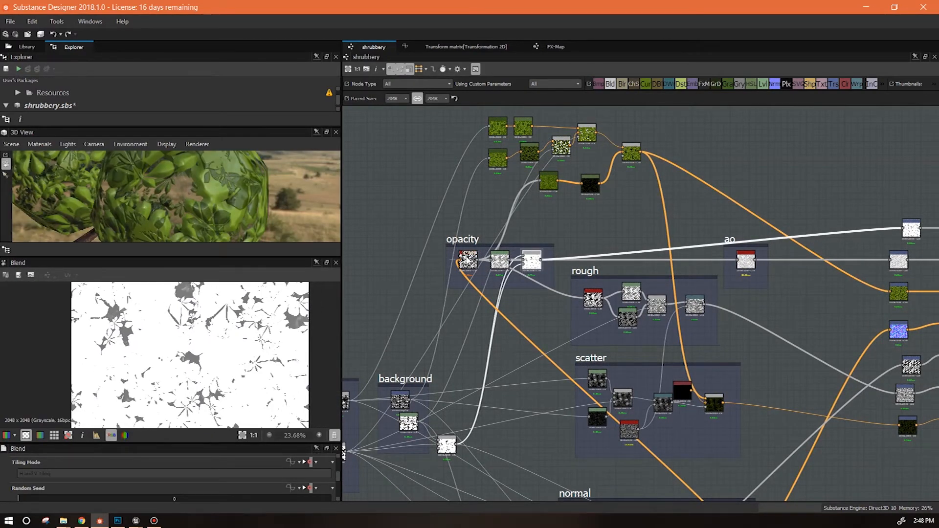
middle_drag(528, 373, 573, 233)
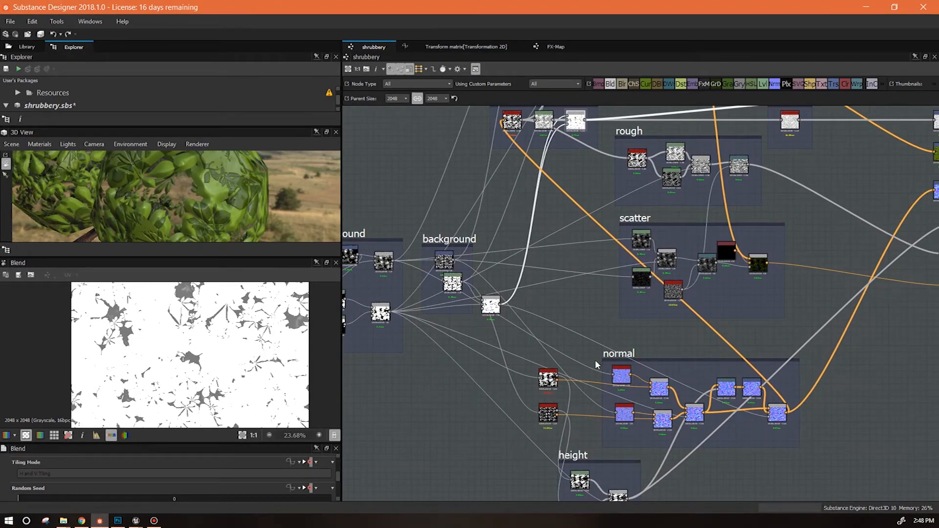
middle_drag(558, 341, 628, 451)
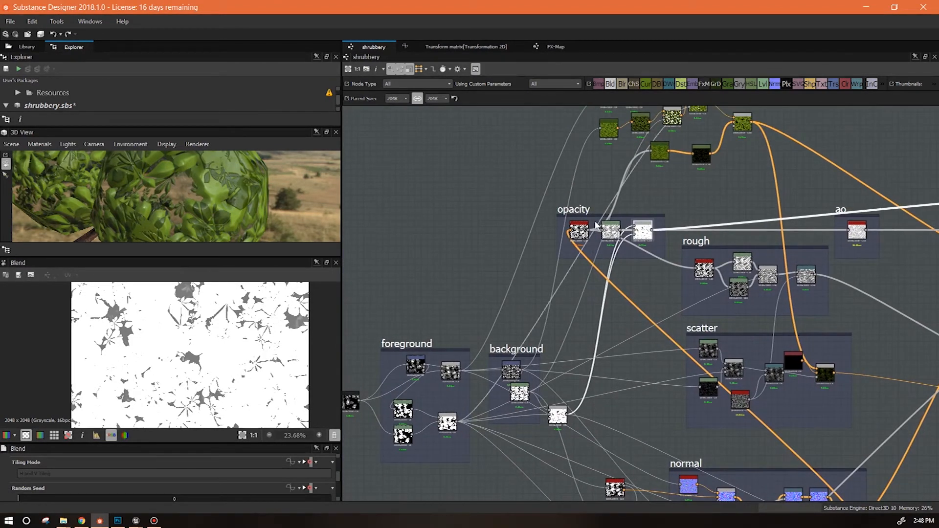
Step: Shift the opacity frame away from the rough frame and preview its Normal to Height node's whole map
click(573, 210)
drag(573, 210, 497, 202)
click(500, 222)
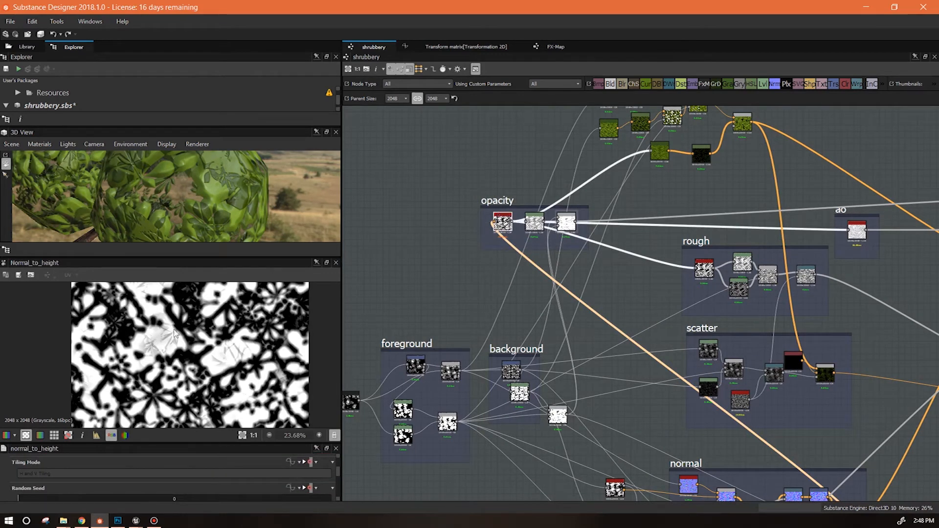
scroll(232, 344, down, 2)
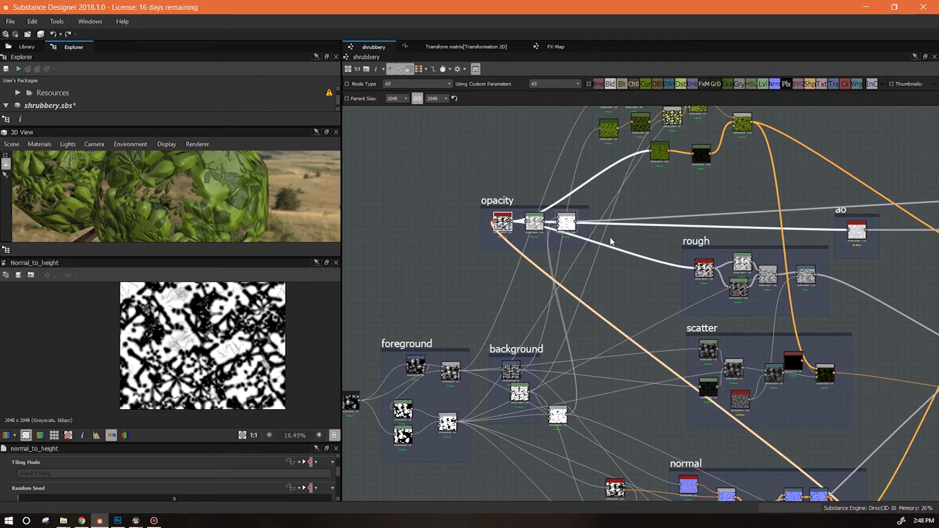
Step: Widen the opacity frame and move its last two nodes away from the Normal to Height node to make room
drag(588, 228, 664, 229)
drag(578, 246, 637, 239)
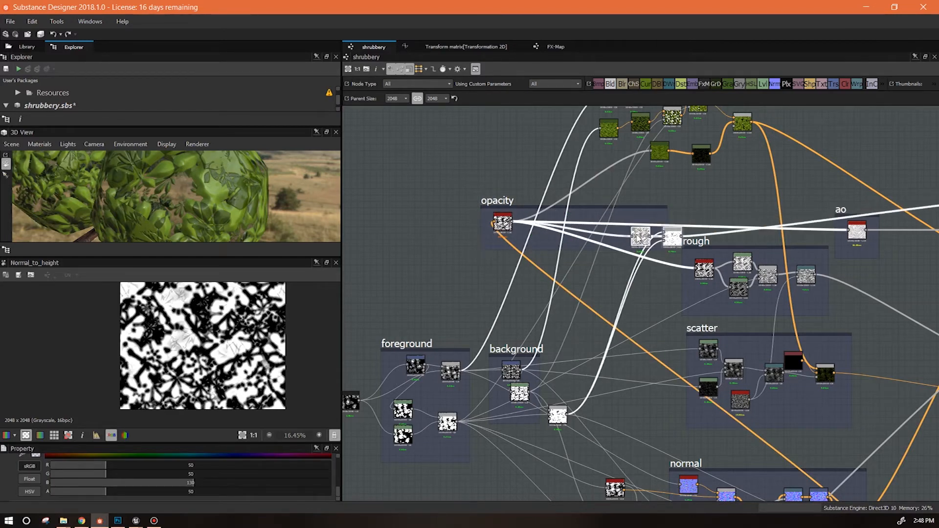
mouse_move(619, 239)
mouse_down()
mouse_move(631, 237)
mouse_move(612, 232)
mouse_up()
Step: Insert a Transformation 2D after the opacity frame's Normal to Height node, shrink its pattern into denser repeats, and check the mesh
drag(337, 472, 337, 481)
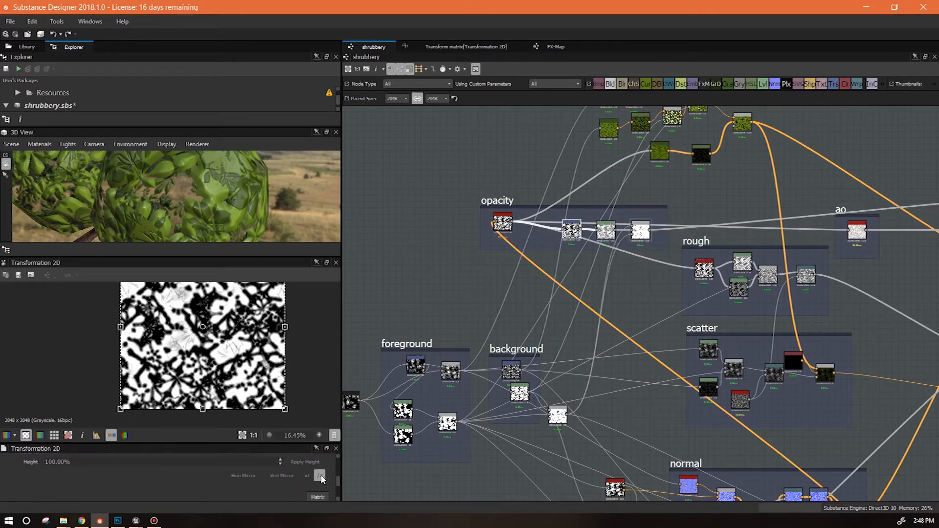
click(320, 477)
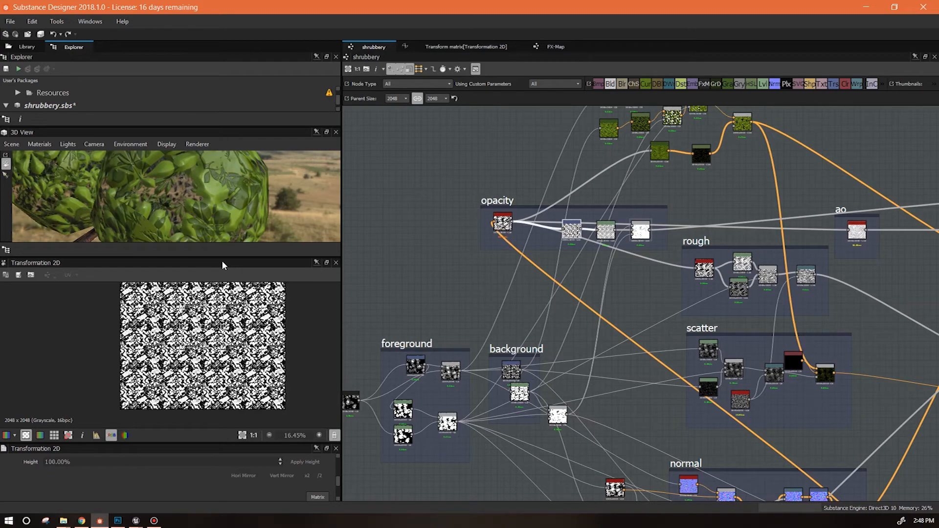
drag(221, 257, 221, 356)
drag(194, 261, 111, 250)
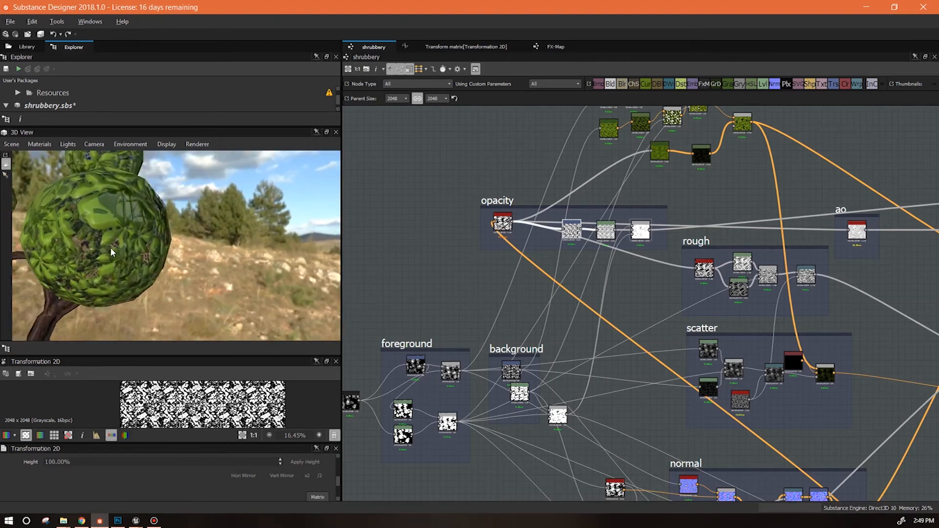
Step: Set the tiling input parameter's default to 3 and check the whole tree in the 3D view
click(412, 275)
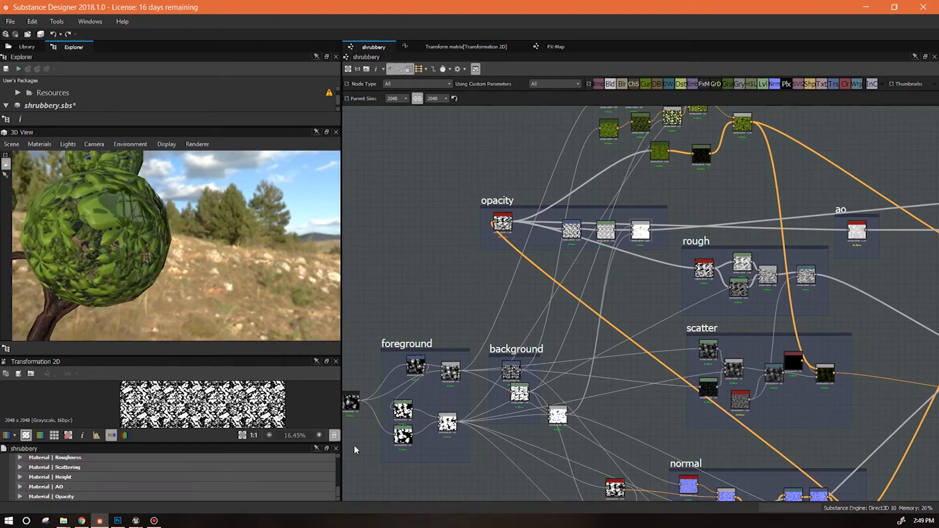
scroll(339, 486, up, 10)
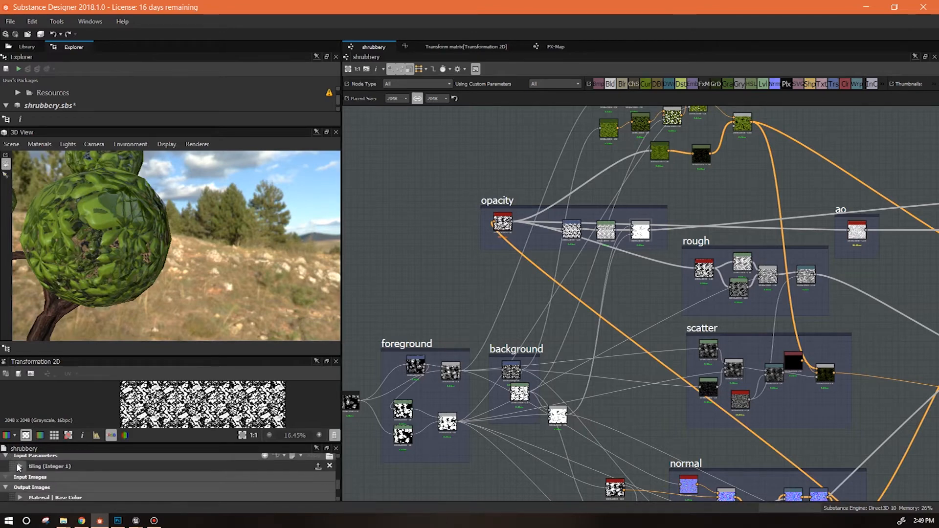
click(19, 466)
drag(337, 474, 336, 480)
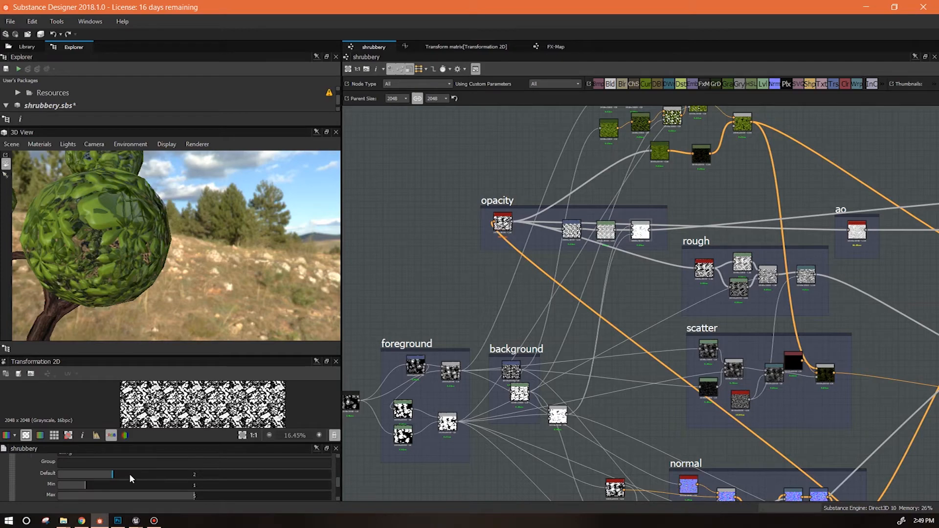
alt+drag(217, 301, 265, 259)
scroll(294, 284, down, 8)
scroll(226, 267, up, 6)
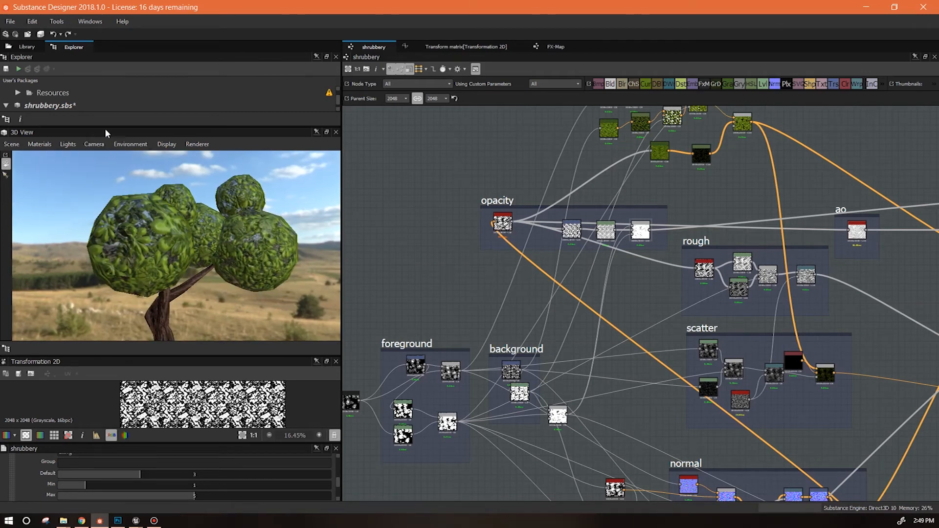
Step: Save the shrubbery.sbs package and publish it as a Substance Archive named shrubbery in the shrubbery project folder
drag(104, 127, 105, 192)
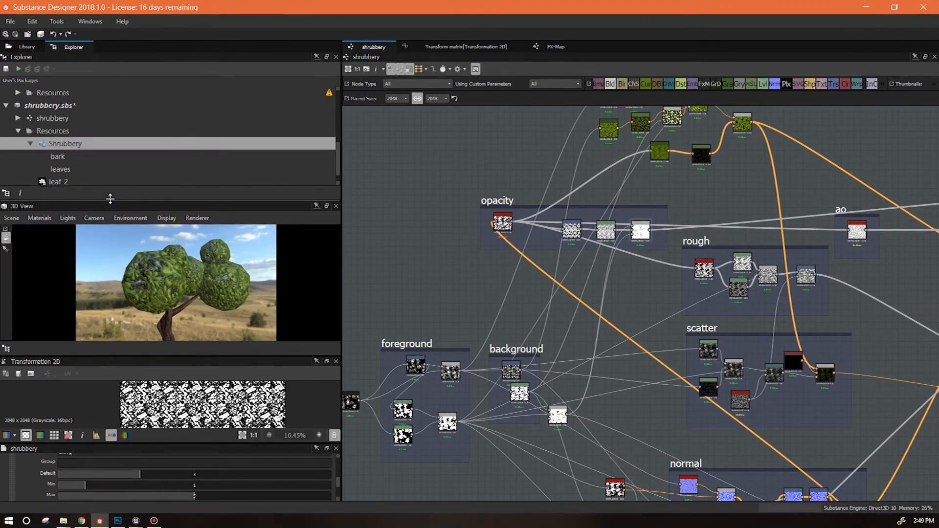
click(51, 105)
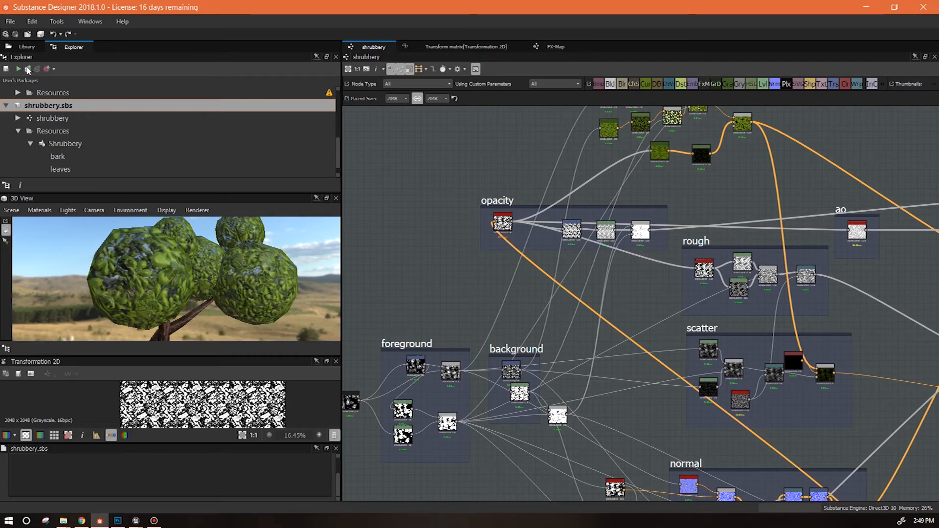
click(28, 69)
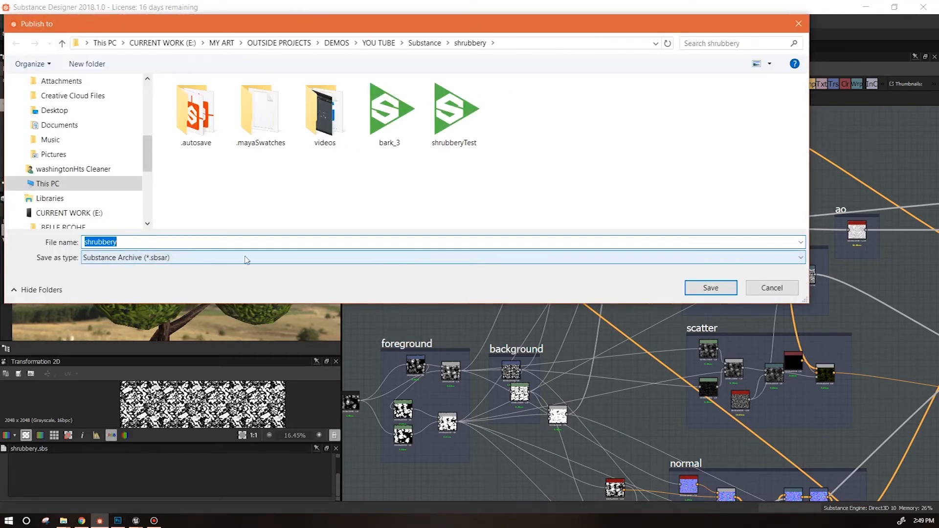
click(710, 288)
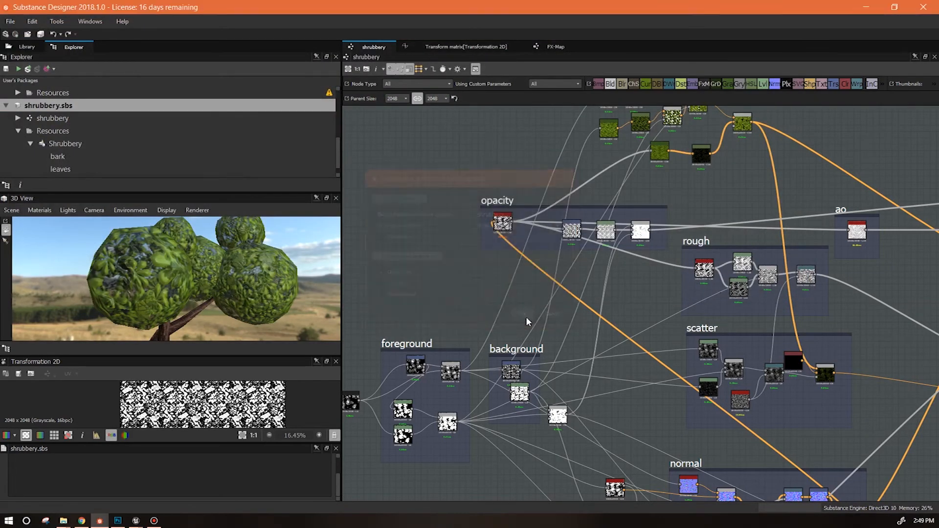
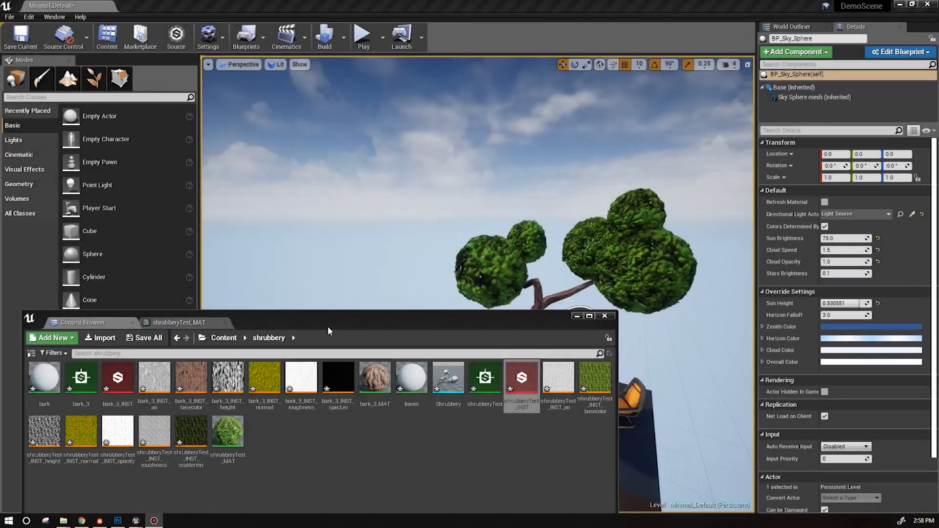
Step: Switch to Unreal Editor and move the floating Content Browser higher so the whole shrubbery folder is accessible
drag(325, 326, 313, 156)
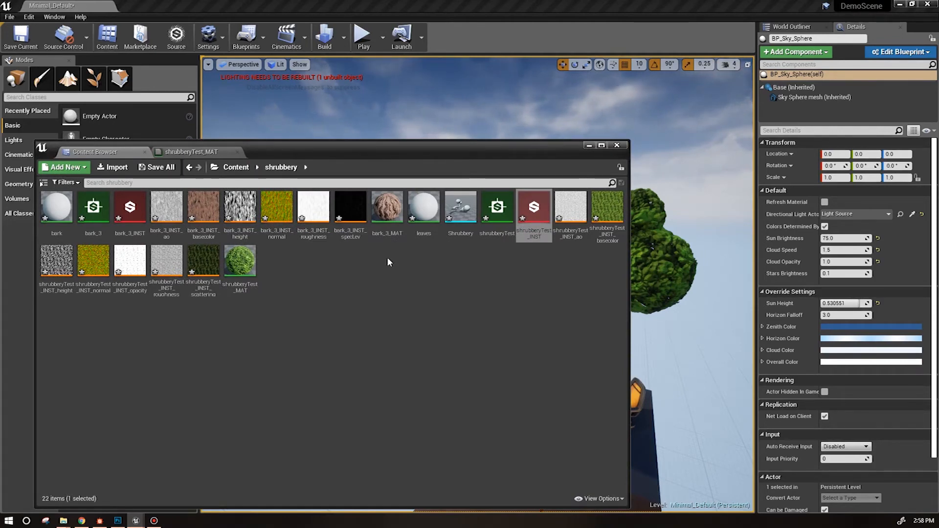
drag(282, 150, 269, 164)
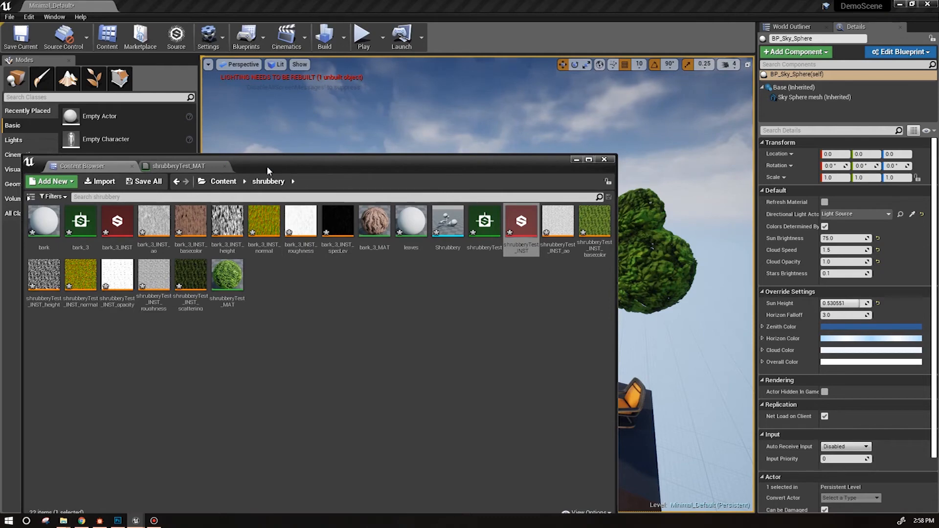
drag(266, 166, 275, 145)
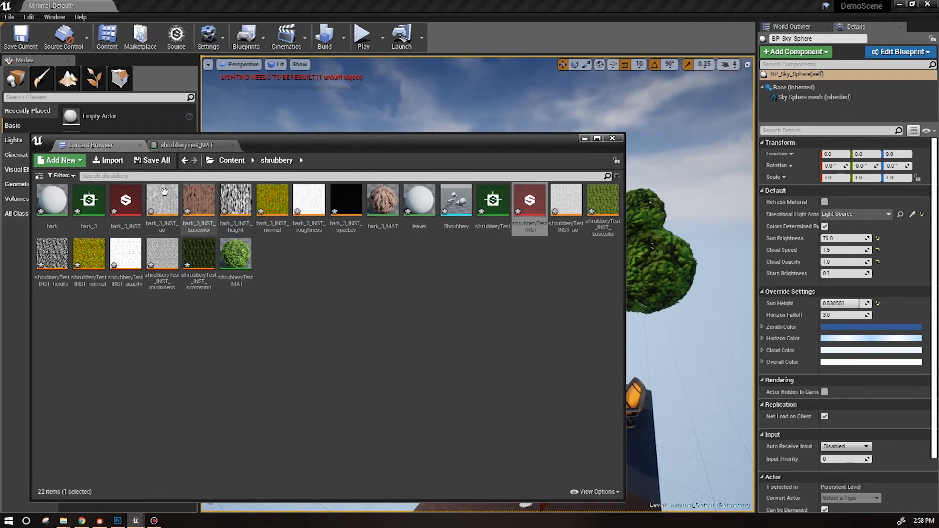
mouse_move(280, 145)
mouse_down()
mouse_move(266, 163)
mouse_move(271, 153)
mouse_up()
Step: Rename the Shrubbery static mesh as tree in the Content Browser
click(100, 171)
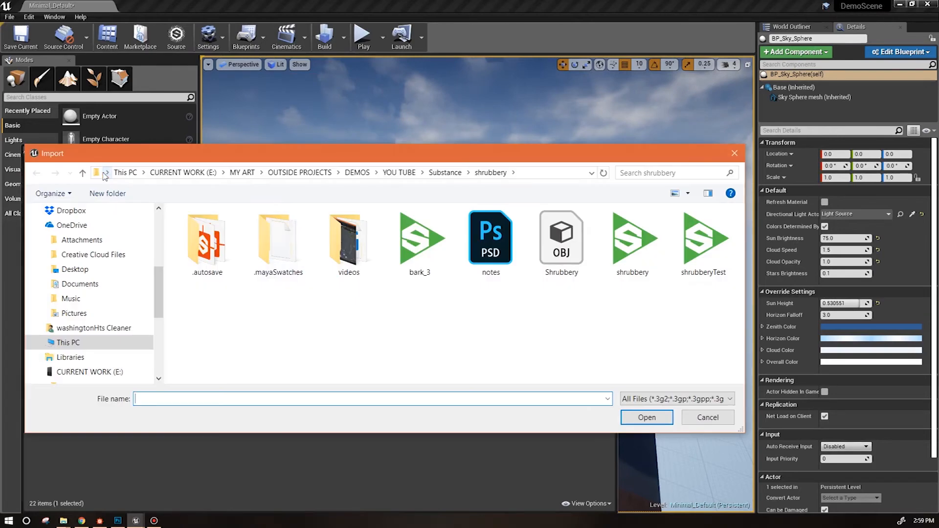
click(707, 417)
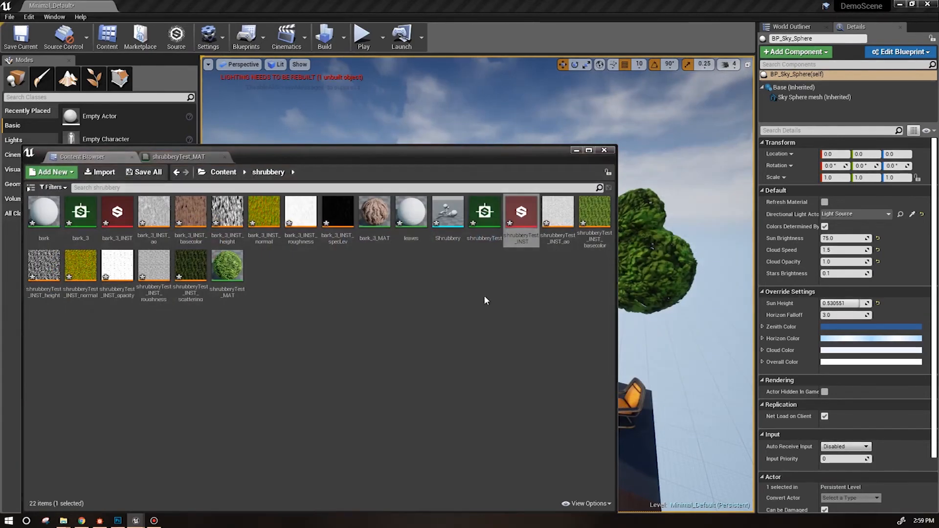
right_click(448, 241)
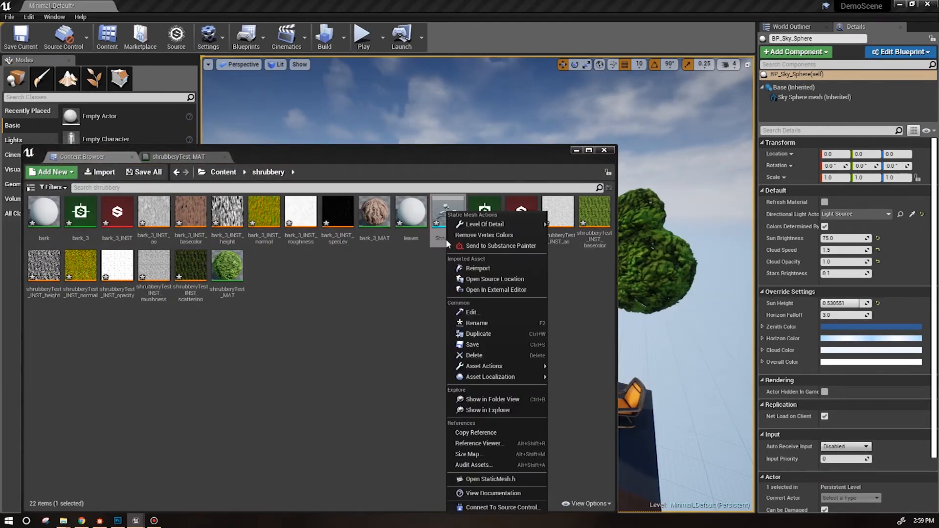
click(485, 322)
text(tree)
key(Return)
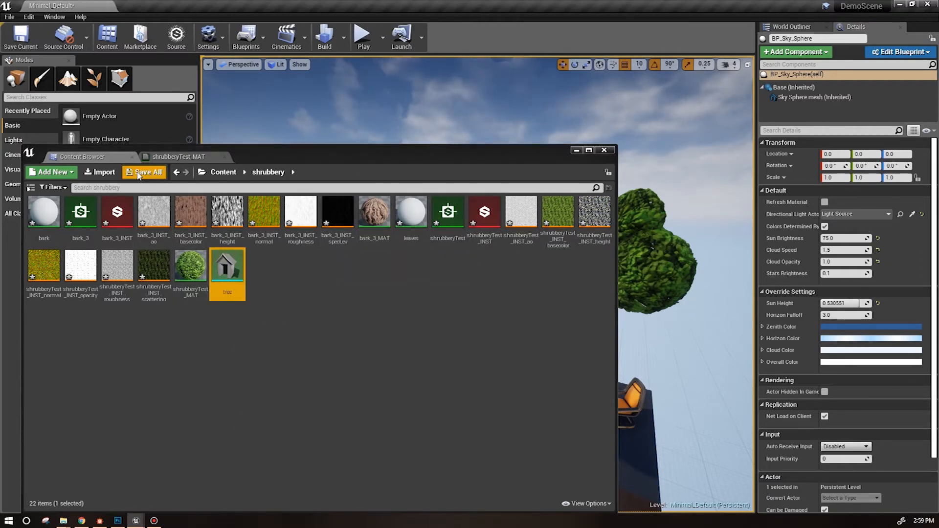
Step: Import the shrubbery Substance archive into the shrubbery folder with default instance shrubbery_INST and material shrubbery_MAT
click(101, 172)
double_click(635, 242)
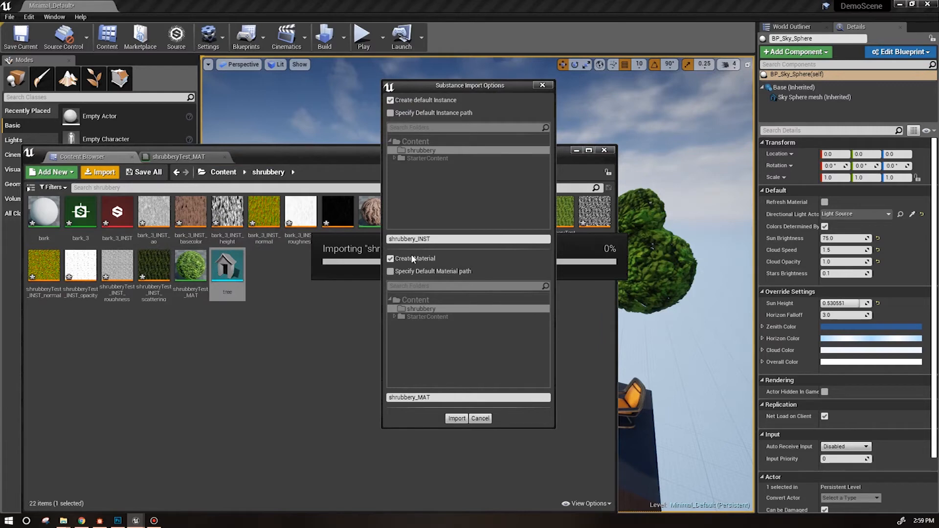
click(456, 418)
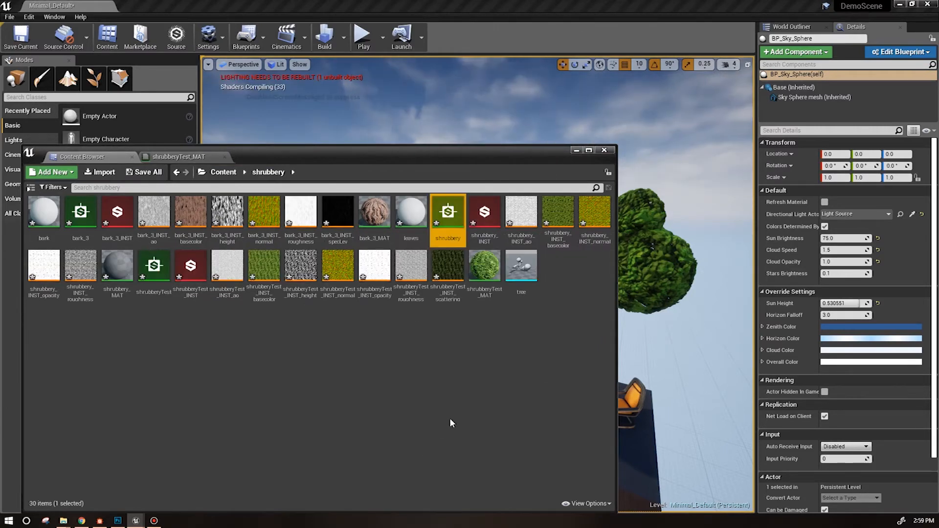
Step: Open the shrubbery_INST Substance instance for editing
click(483, 206)
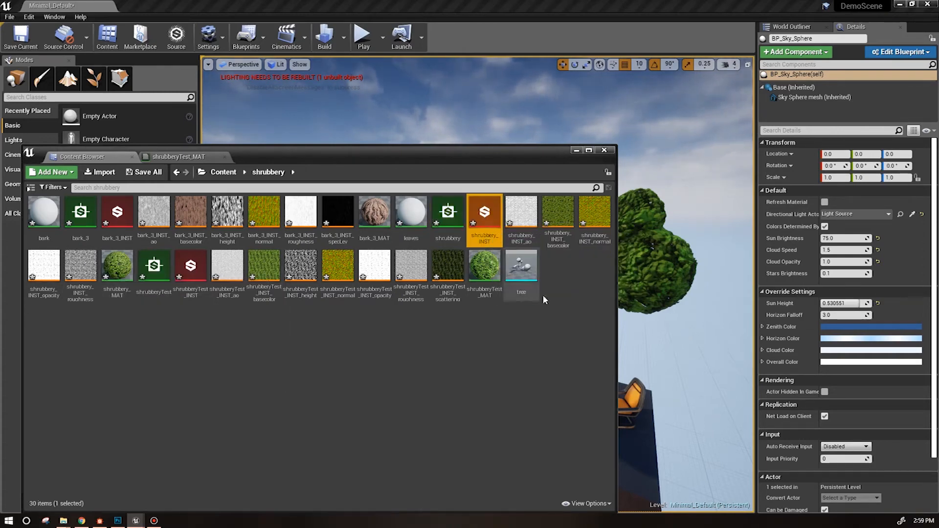
double_click(487, 213)
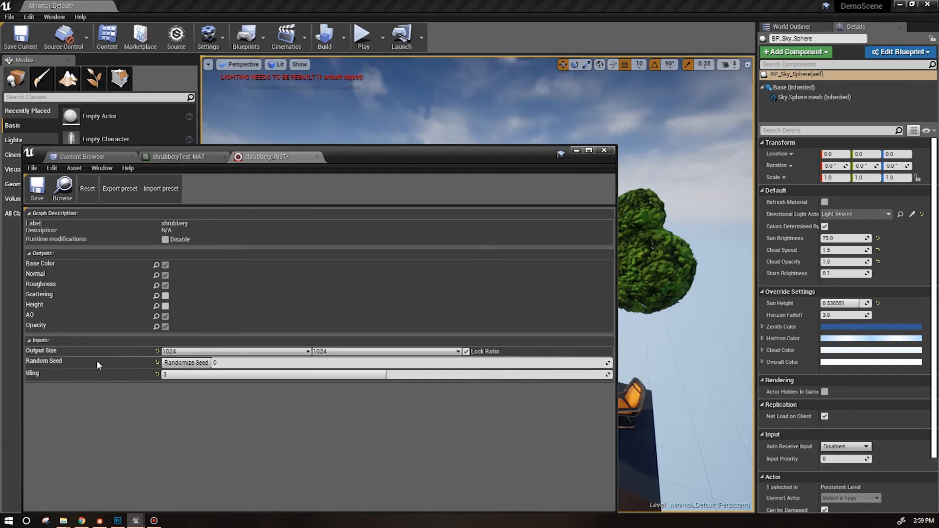
Step: Set the shrubbery_INST output size to 2048, enable its Scattering and Height outputs, and save the instance
click(307, 351)
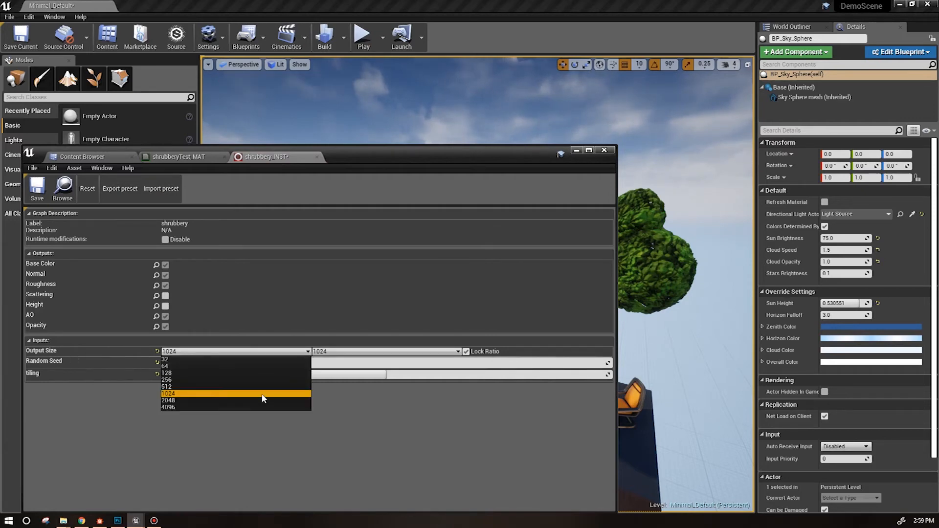
click(248, 400)
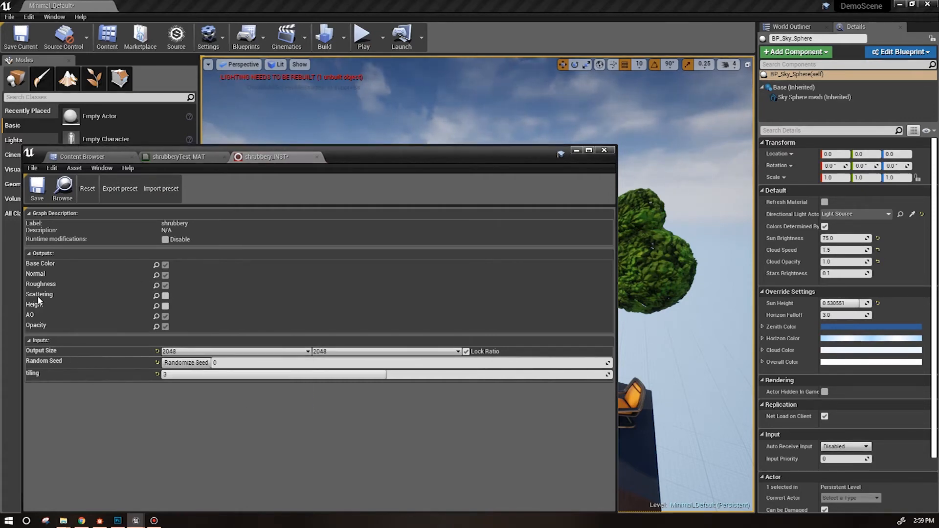
click(166, 296)
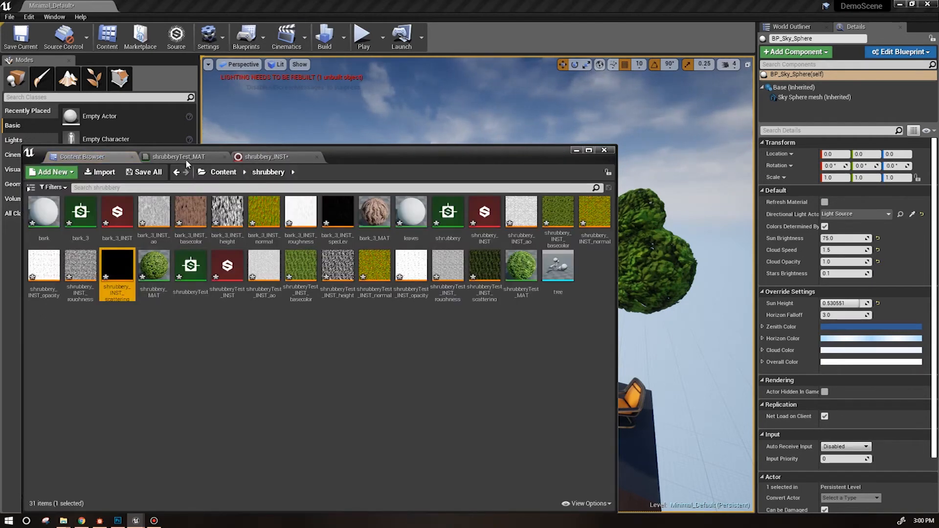
click(265, 157)
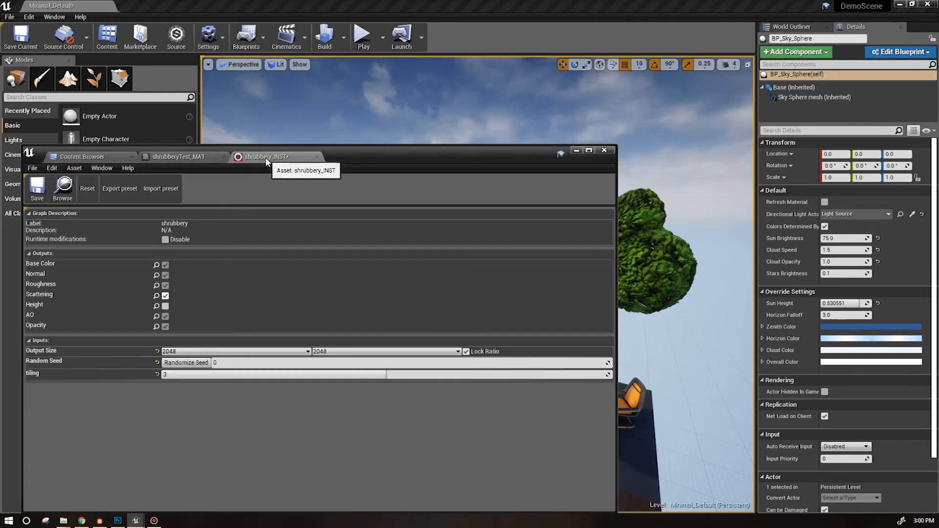
click(165, 306)
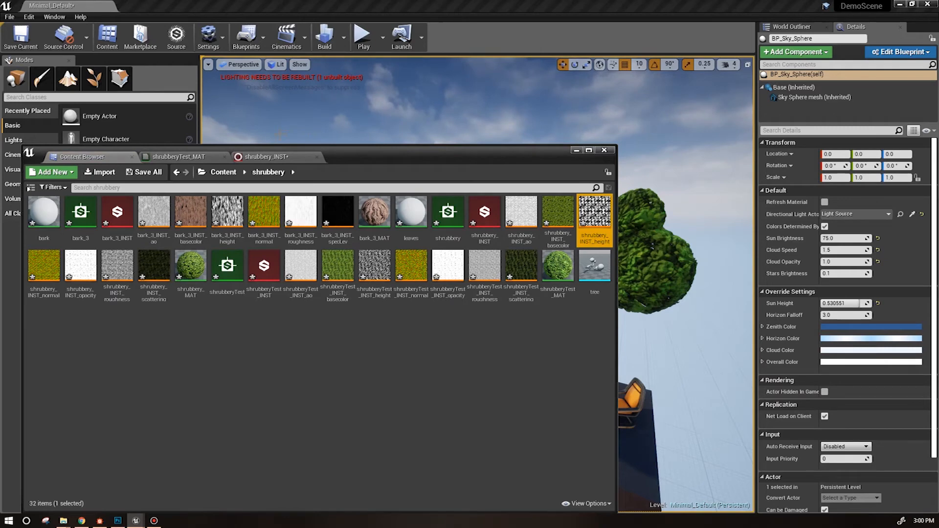
click(264, 157)
click(40, 191)
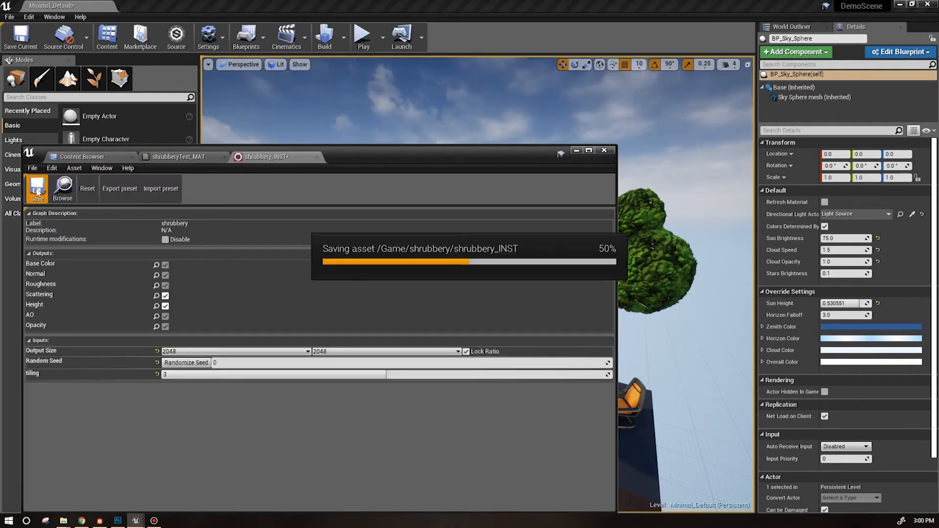
Step: Open the shrubbery_MAT material with an enlarged graph area and move the basecolor node clear of the other texture nodes
click(83, 157)
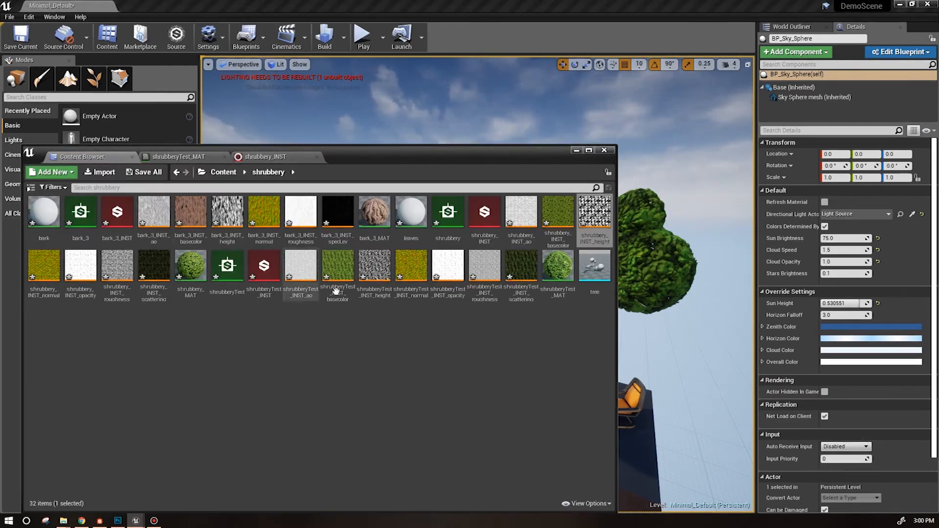
double_click(191, 267)
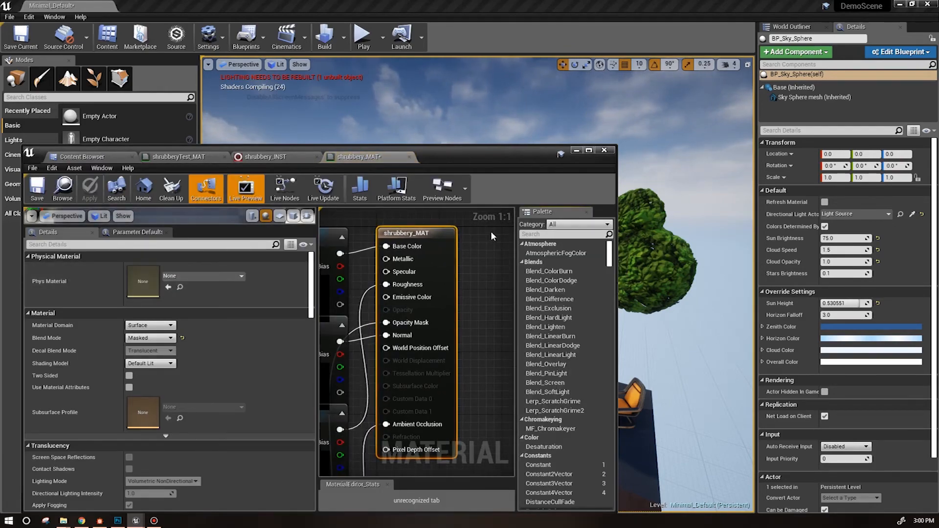
drag(457, 154, 471, 93)
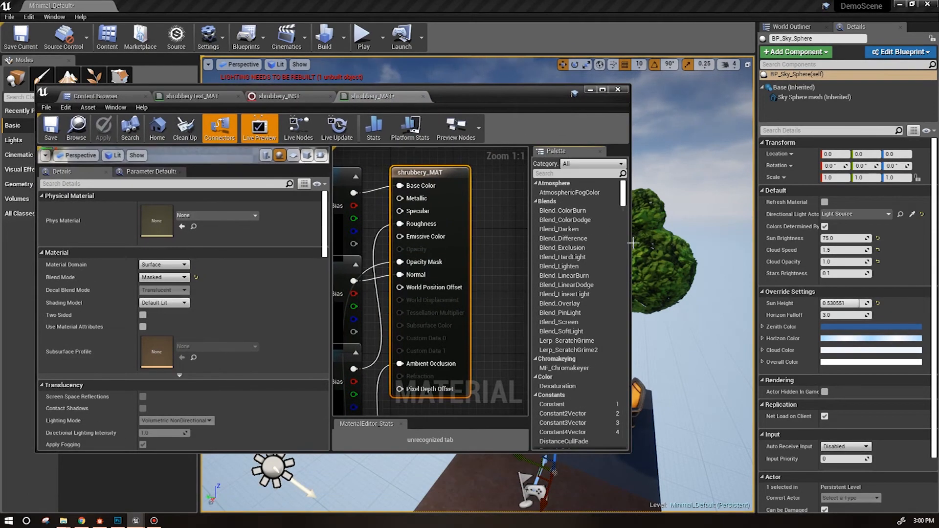
drag(631, 253, 839, 253)
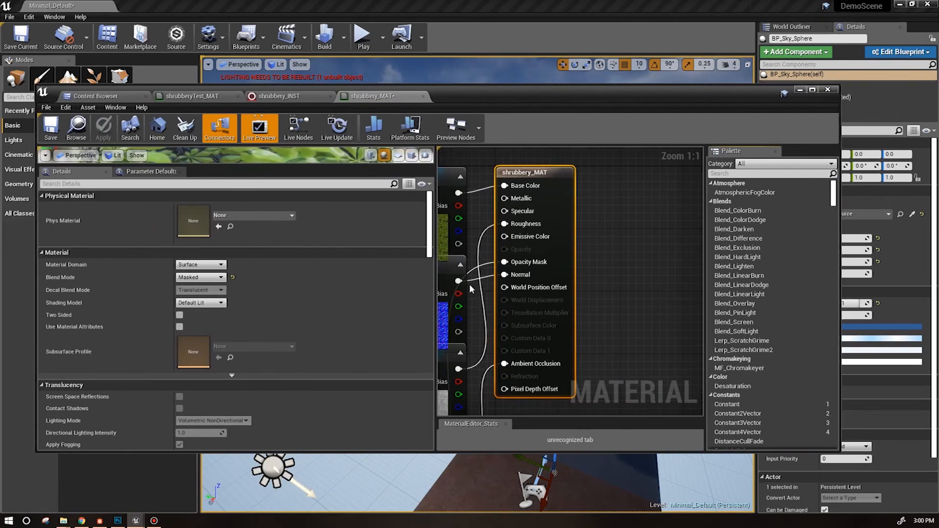
drag(435, 291, 225, 292)
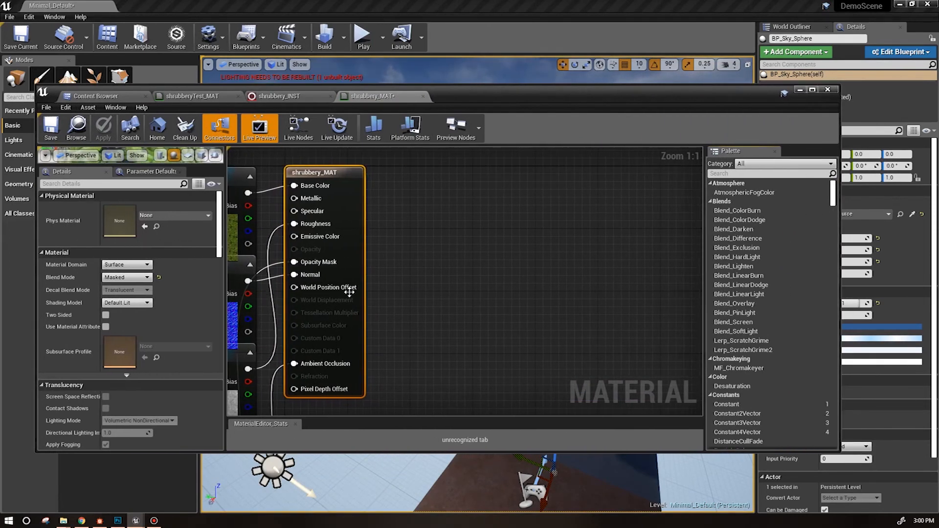
right_drag(426, 289, 582, 300)
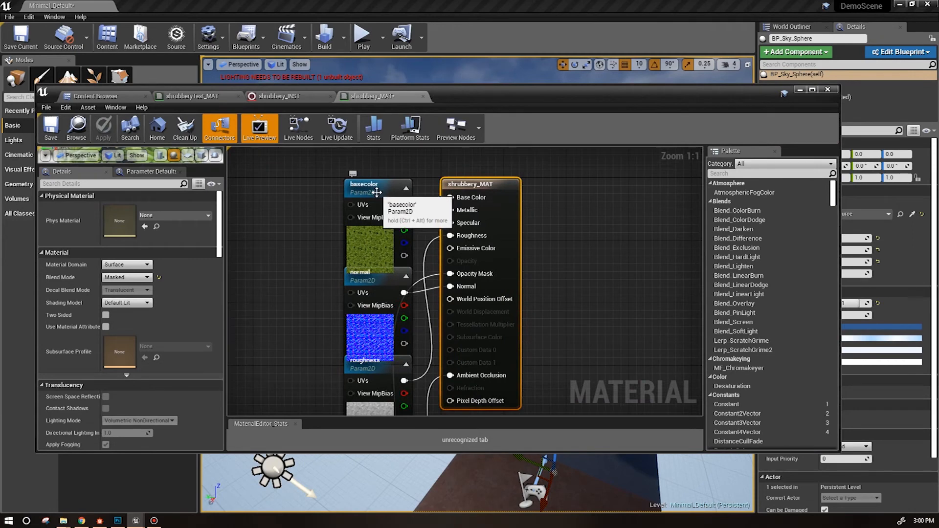
drag(377, 190, 250, 181)
Step: Set the shading model of shrubbery_MAT to Two Sided Foliage
click(499, 196)
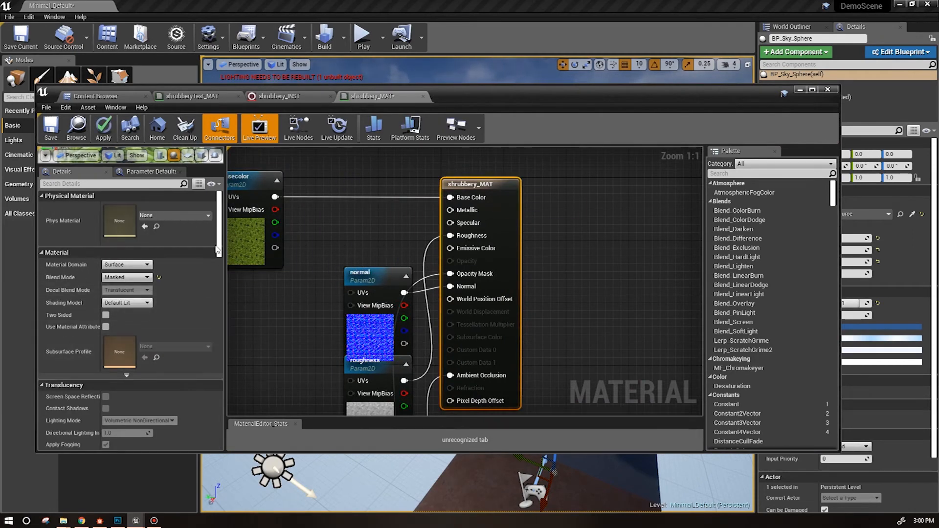
scroll(219, 246, down, 2)
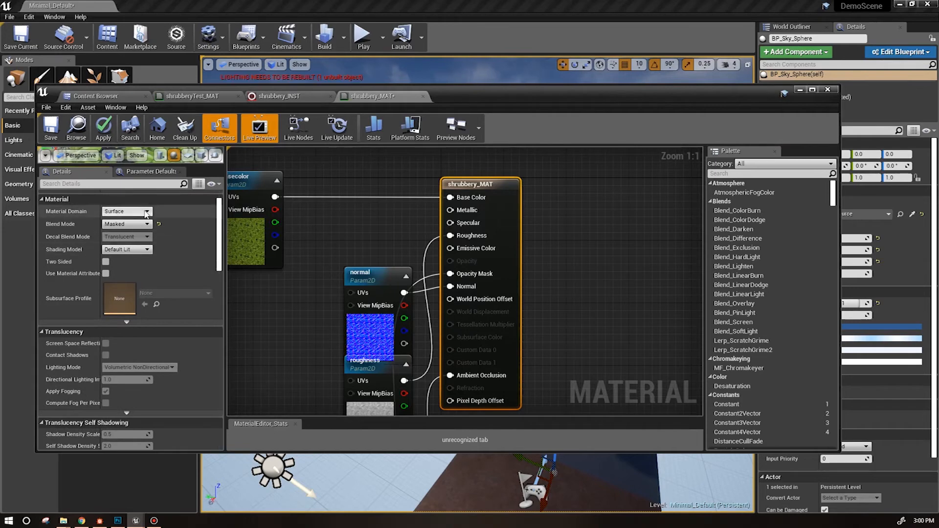
click(126, 250)
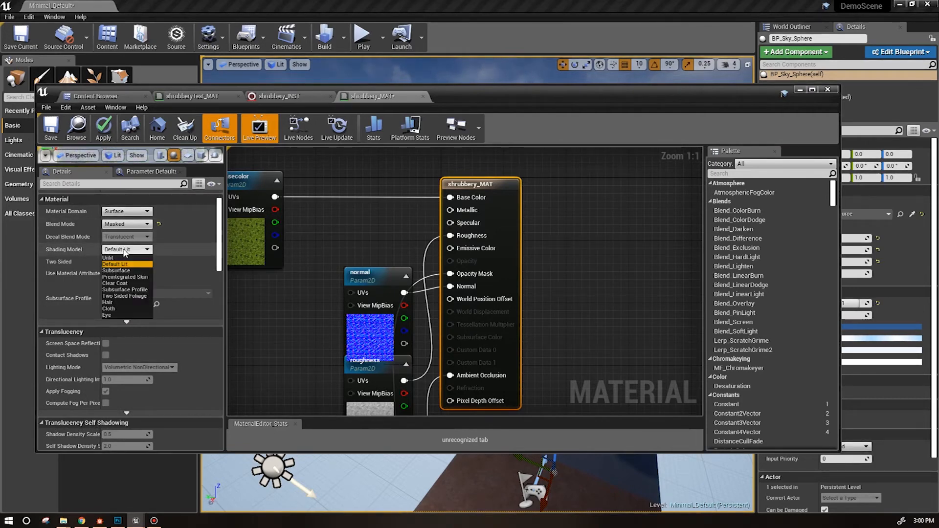
click(140, 296)
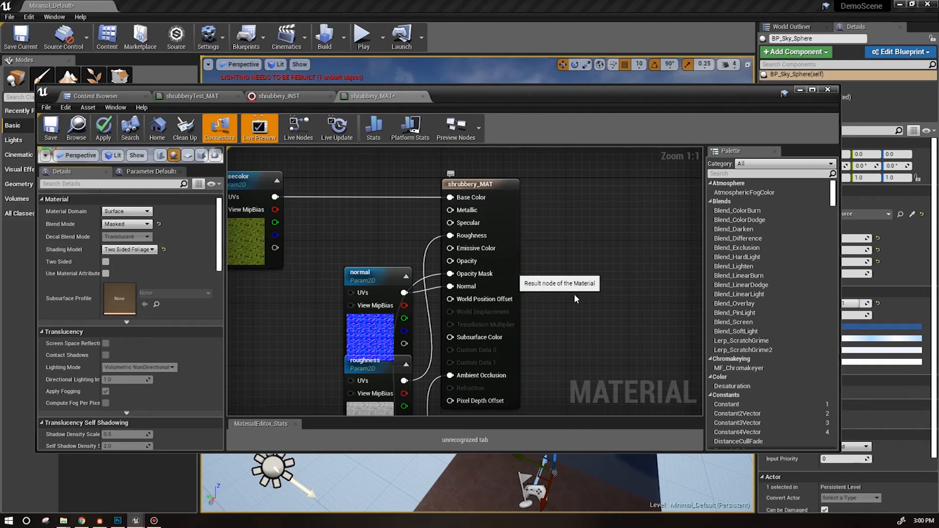
Step: Set the D3D11 tessellation mode of shrubbery_MAT to PN Triangles
right_drag(560, 359, 616, 252)
drag(220, 252, 220, 368)
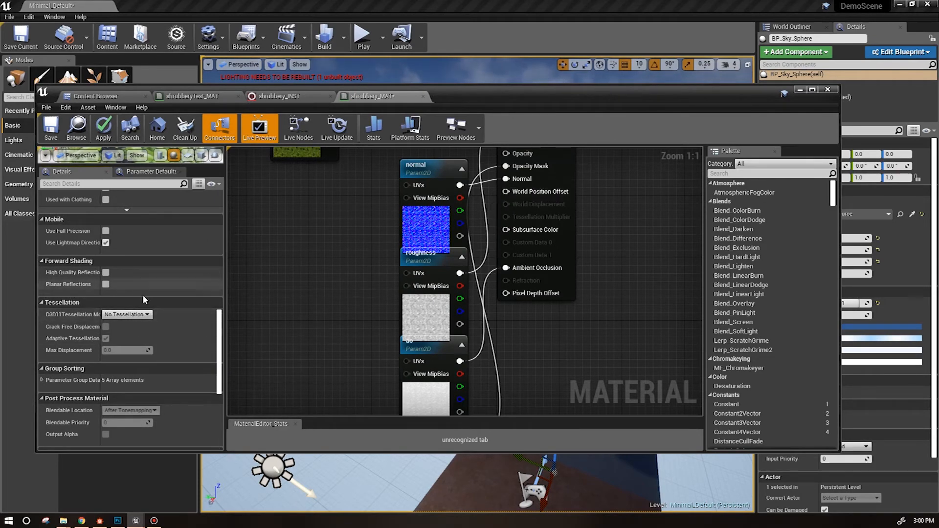
click(126, 314)
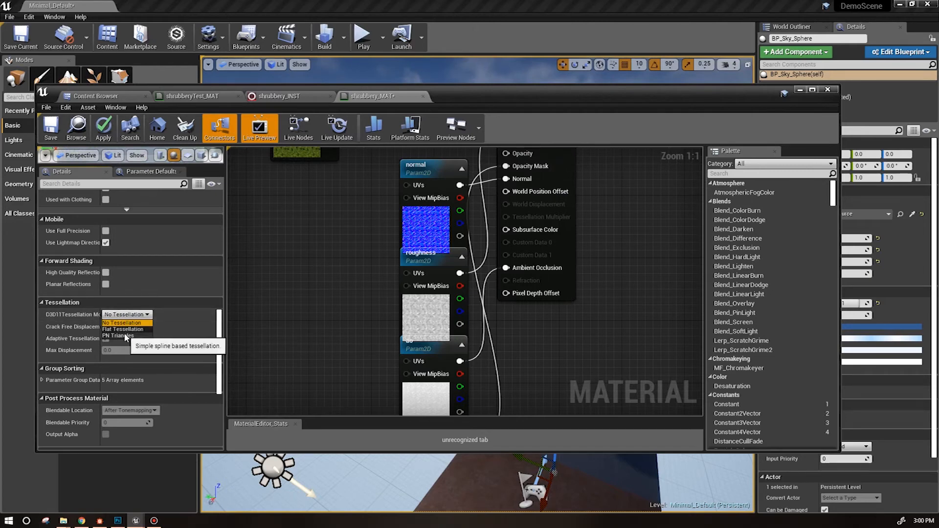
click(125, 336)
Step: Spread the basecolor, normal, roughness and ao texture nodes apart in the graph, clear of the material result node
right_drag(346, 301, 392, 271)
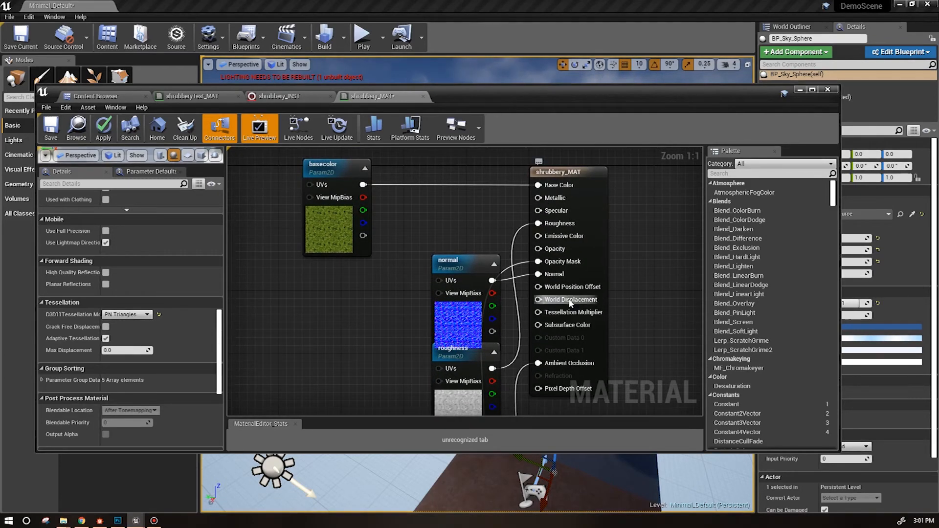
click(576, 177)
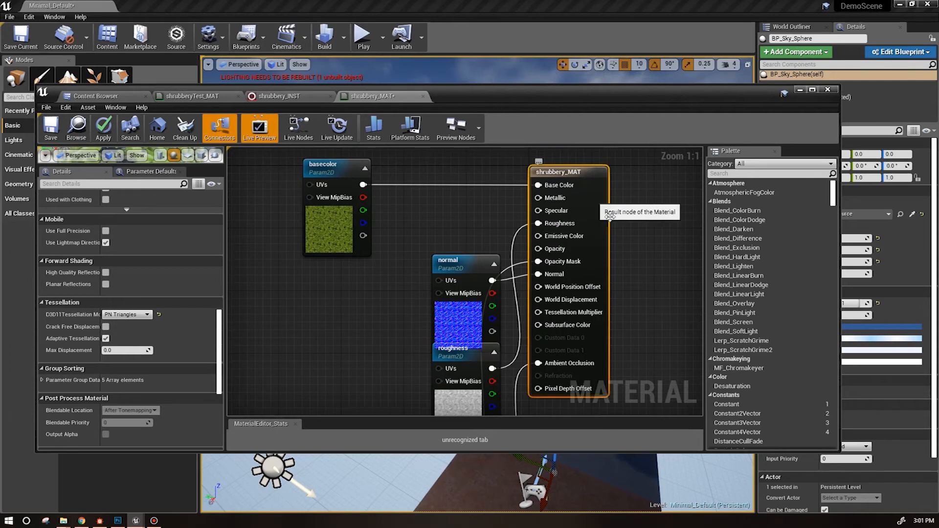
right_drag(636, 320, 679, 332)
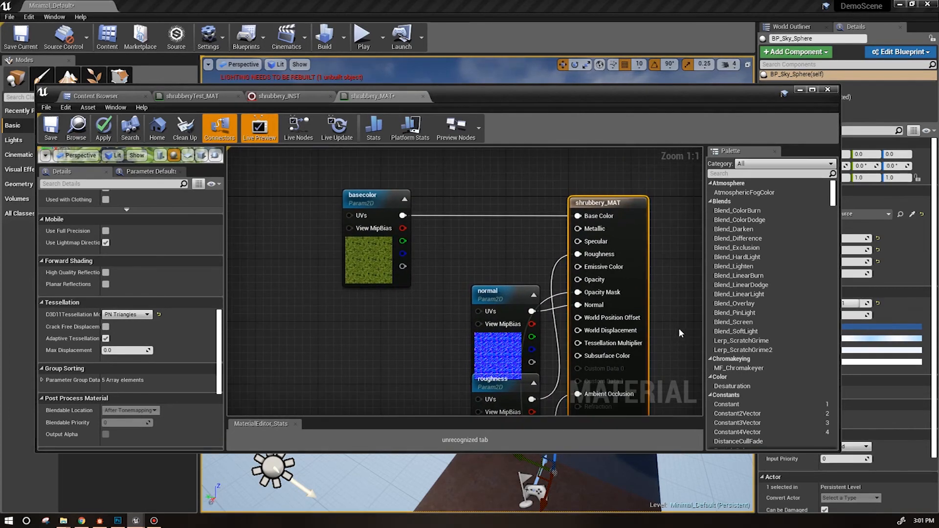
drag(371, 198, 357, 174)
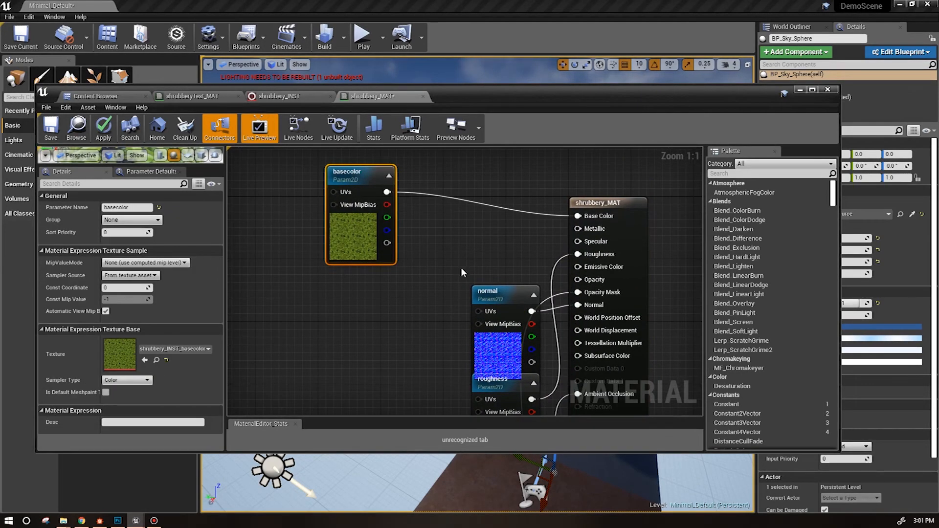
drag(488, 298, 257, 272)
right_drag(466, 324, 501, 222)
drag(533, 276, 371, 277)
drag(540, 368, 477, 257)
right_drag(530, 364, 538, 283)
right_click(538, 282)
drag(527, 371, 390, 333)
right_drag(544, 319, 625, 456)
mouse_move(565, 207)
right_down()
mouse_move(555, 289)
mouse_move(547, 205)
right_up()
Step: Duplicate the roughness texture node and place the copy in the empty area beside the normal node
click(444, 337)
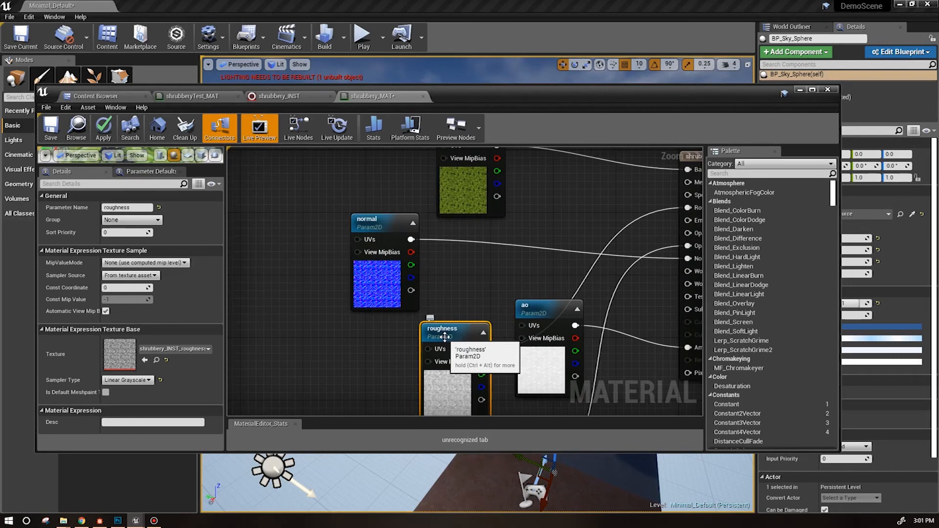
key(ctrl+c)
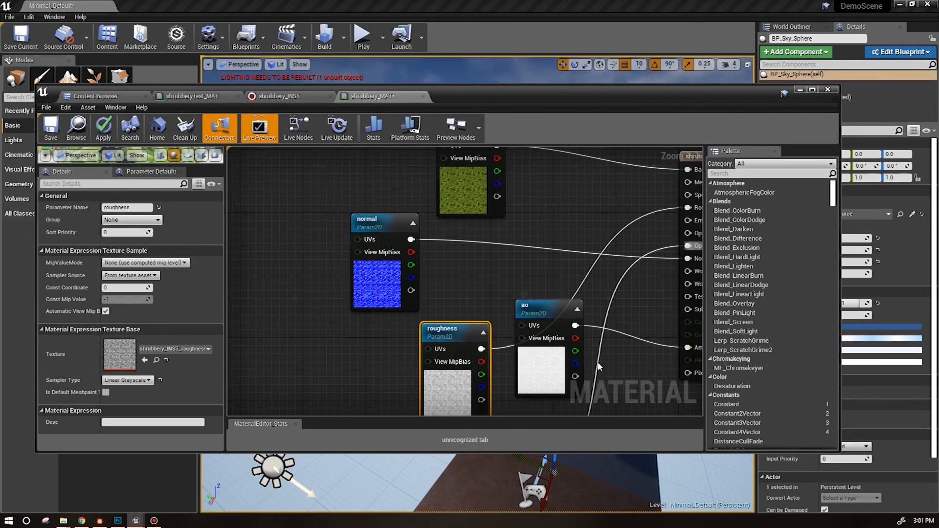
key(ctrl+v)
drag(626, 364, 431, 288)
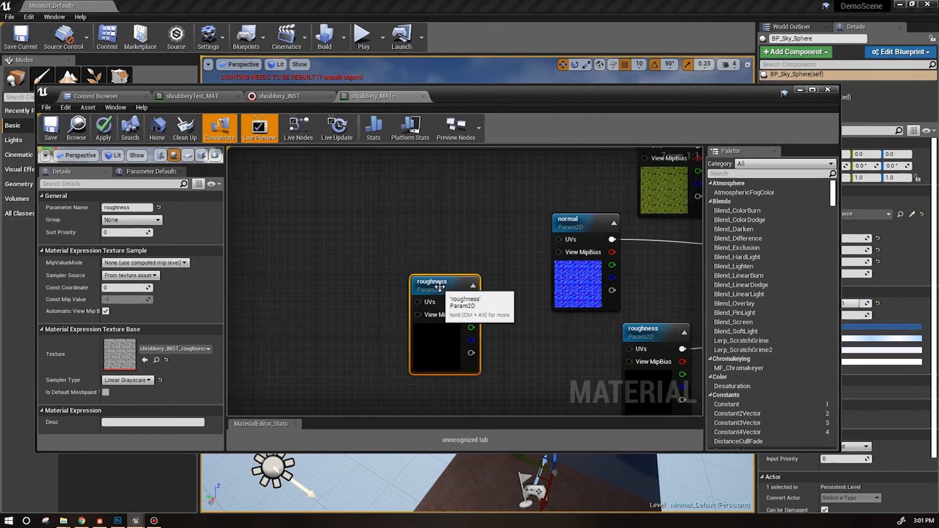
Step: Rename the copied texture parameter as height and assign it the shrubbery_INST_height texture
double_click(430, 287)
text(height)
key(Return)
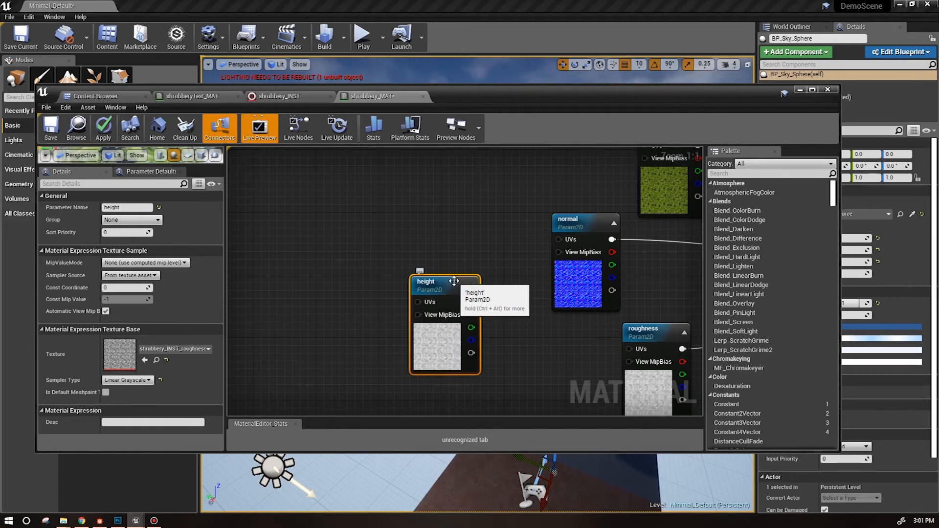
click(189, 350)
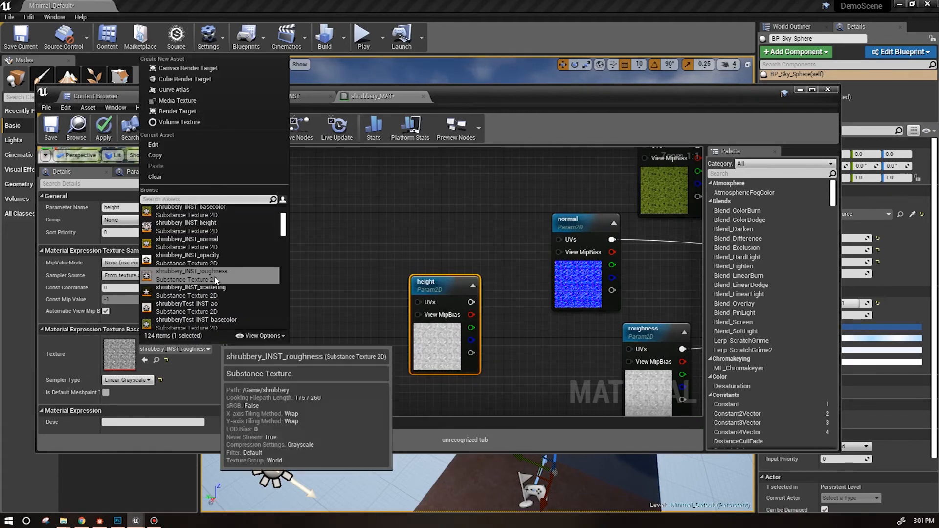
click(185, 225)
Step: Duplicate the height node, place the copy beside the roughness node, and assign it the shrubbery_INST_scattering texture
right_drag(500, 364, 402, 289)
key(ctrl+c)
key(ctrl+v)
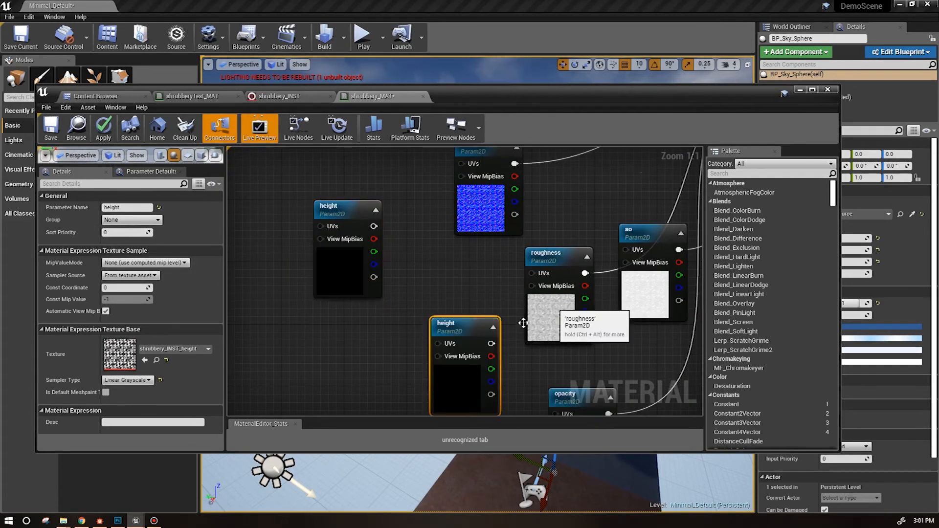
drag(465, 331, 448, 283)
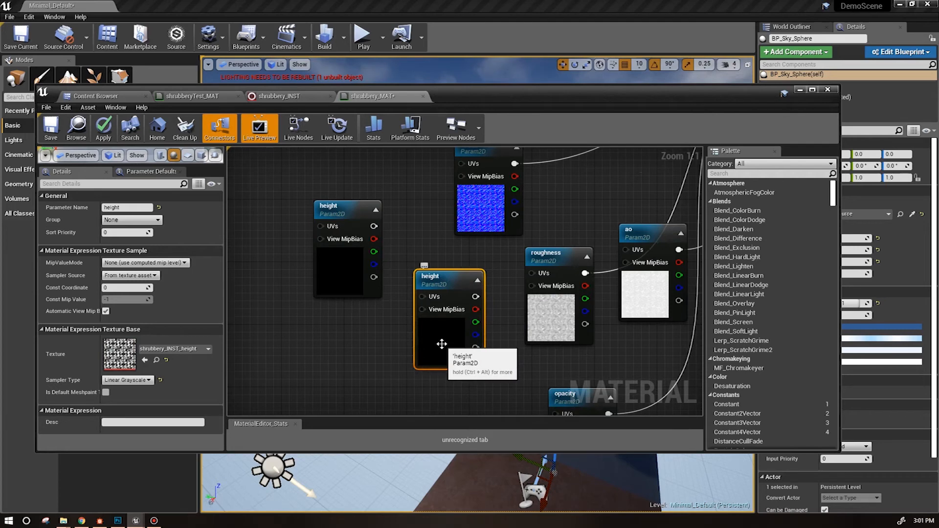
click(207, 348)
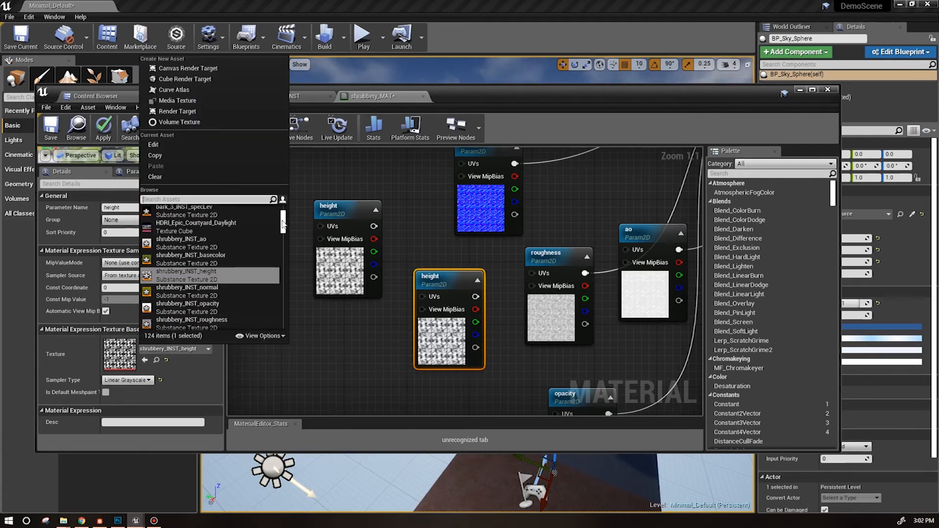
drag(283, 226, 282, 227)
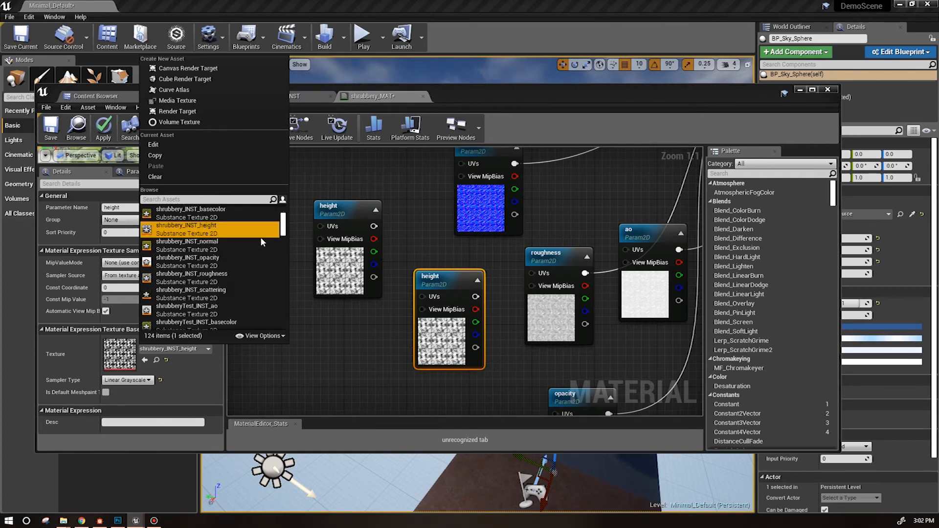
click(218, 291)
Step: Delete the first height node, keeping its copy beside the roughness node
double_click(351, 274)
click(390, 99)
click(448, 339)
click(367, 225)
key(Delete)
Step: Duplicate the roughness node again and place the copy above and to the left of the remaining height node
click(555, 313)
key(ctrl+c)
key(ctrl+v)
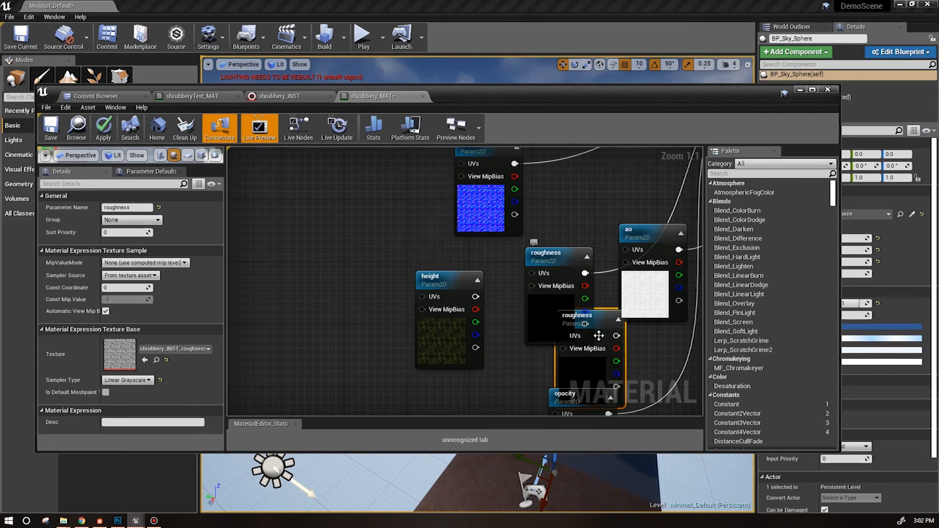
drag(583, 330, 322, 228)
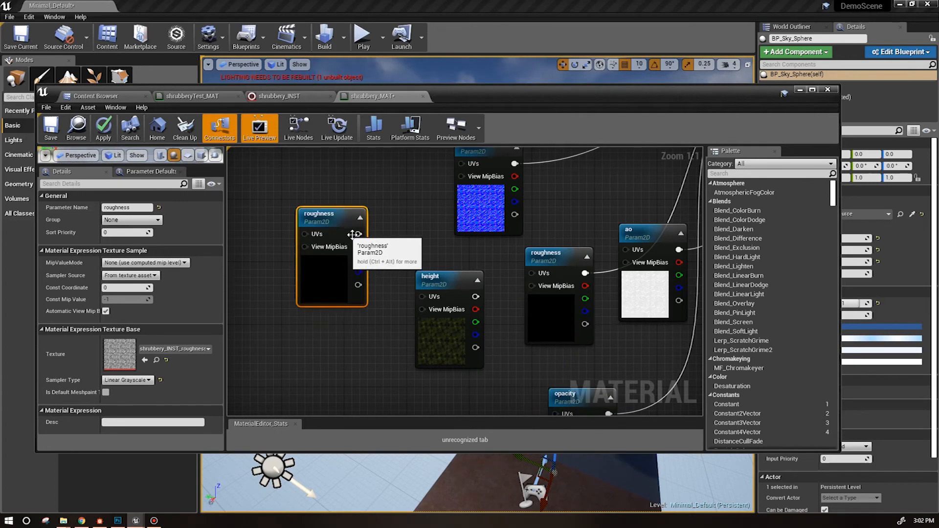
Step: Assign the shrubbery_INST_height texture to the new roughness copy and rename its parameter height
click(186, 348)
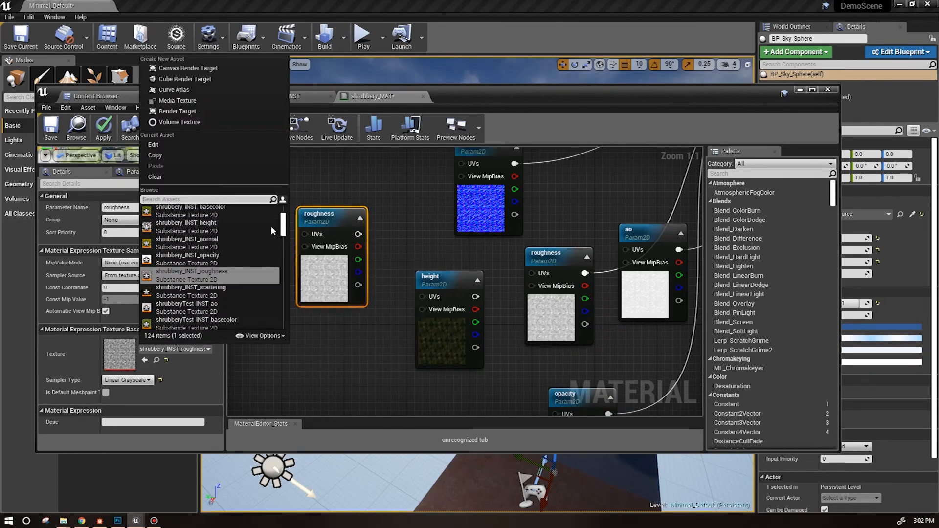
click(238, 228)
double_click(309, 216)
click(425, 96)
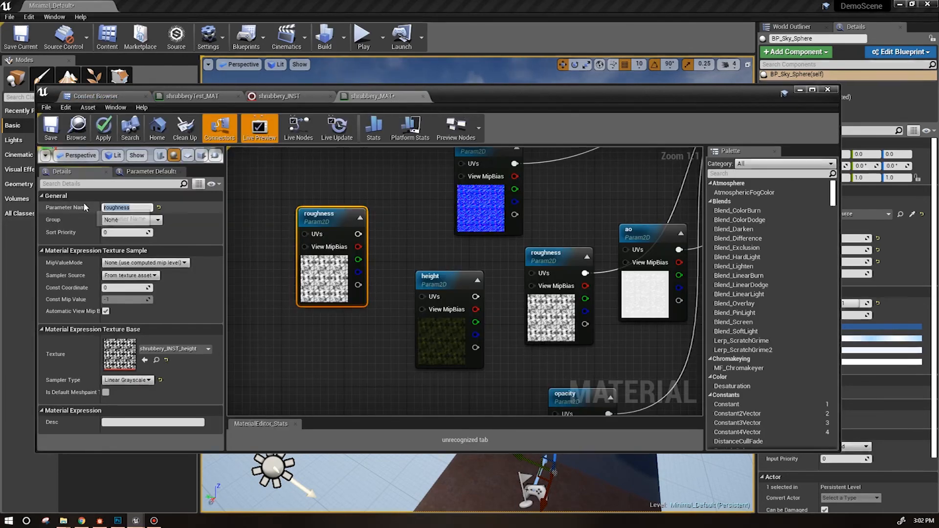
Step: Rename the green-textured height node scattering, connect it to Subsurface Color, and place it just below the ao node
click(446, 275)
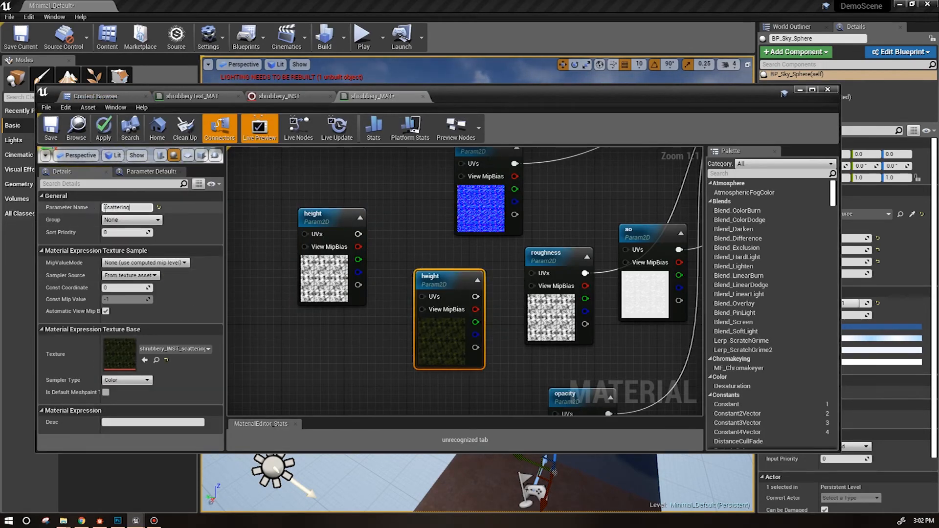
click(497, 326)
scroll(497, 327, down, 3)
right_drag(546, 326, 360, 281)
drag(354, 273, 572, 231)
drag(338, 261, 511, 288)
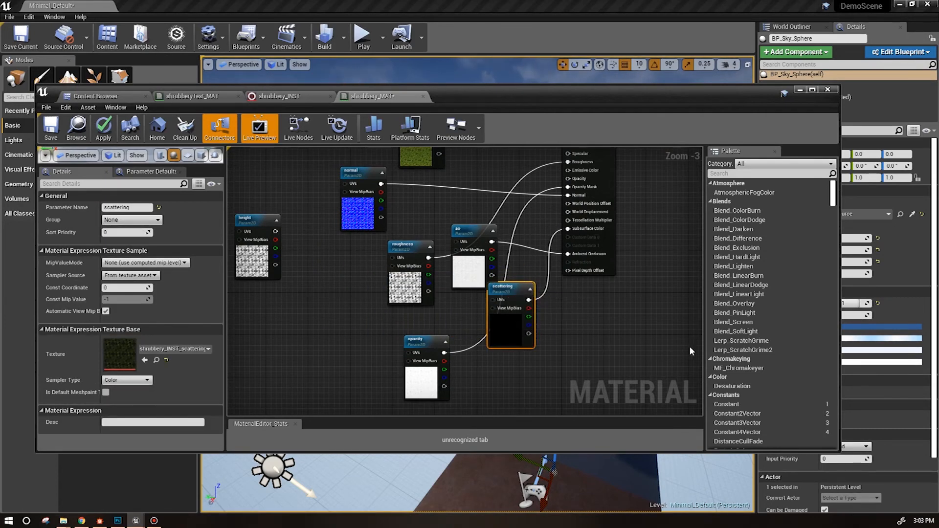
Step: Move the height texture node into the empty graph area well to the left of the opacity node
right_drag(632, 303, 760, 287)
right_drag(451, 337, 551, 297)
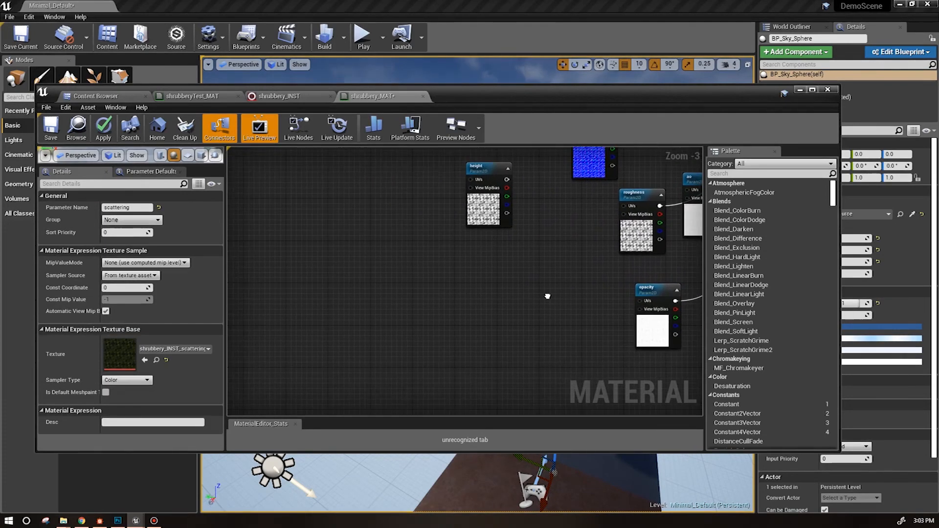
drag(489, 176, 351, 291)
right_drag(617, 237, 392, 269)
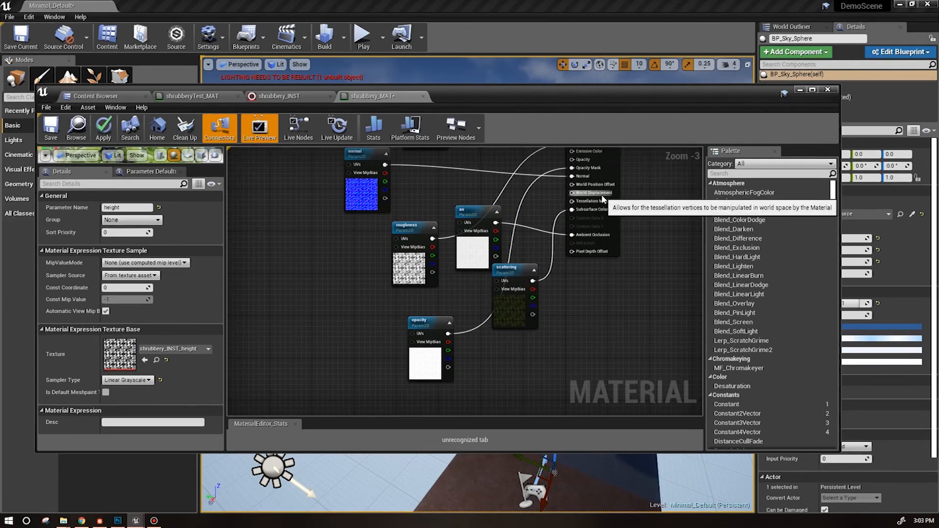
right_drag(576, 316, 744, 253)
drag(270, 268, 291, 248)
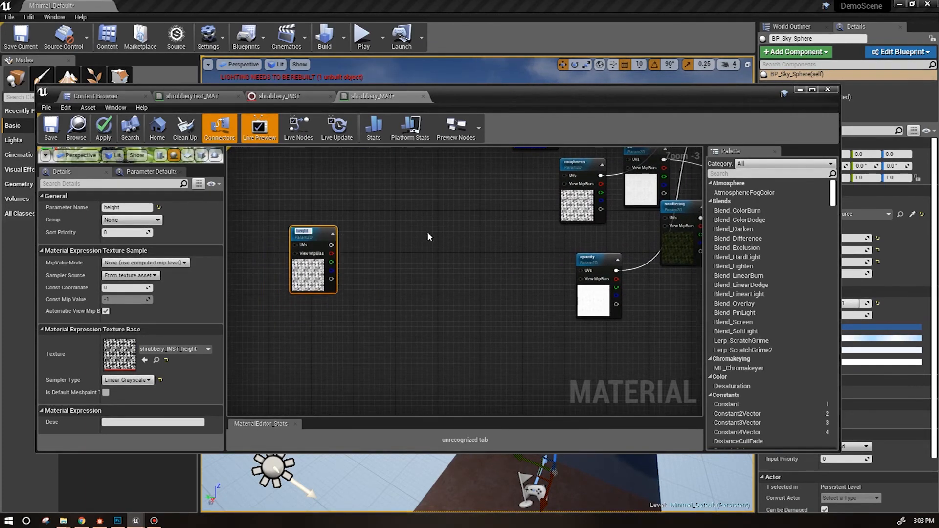
Step: Add a constant between the height and opacity nodes and convert it to a scalar parameter named distance
text(111111)
click(413, 258)
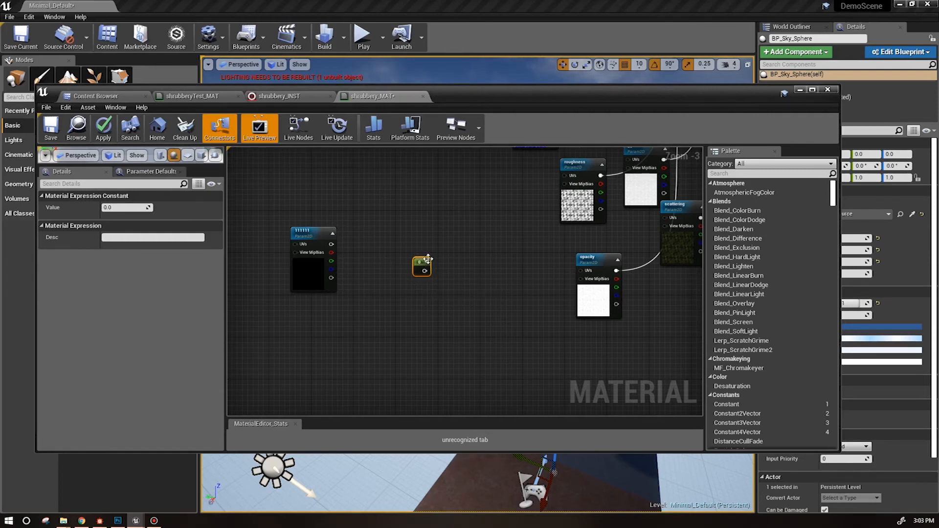
right_click(418, 263)
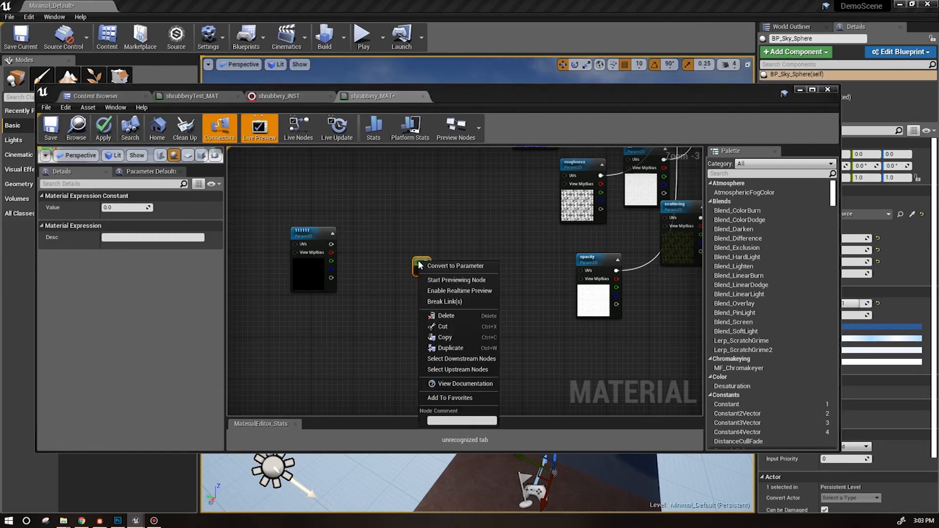
click(426, 266)
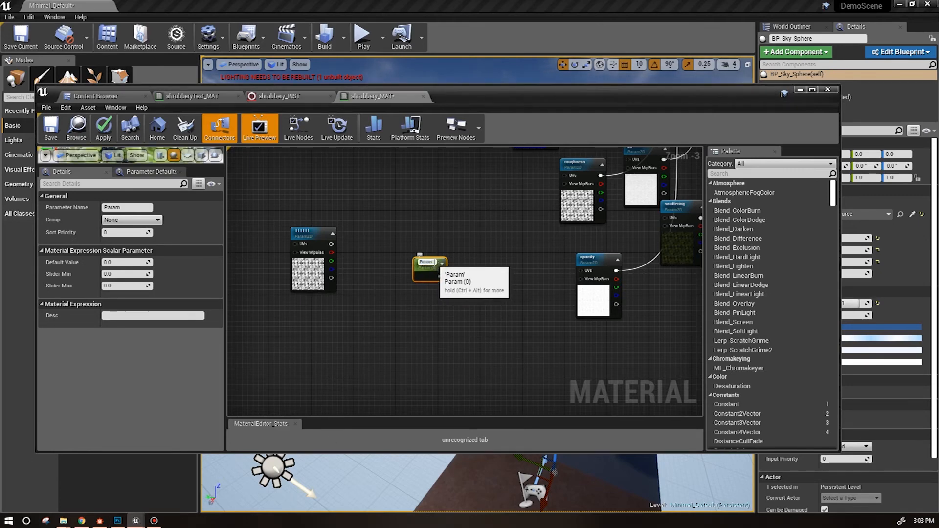
text(distance)
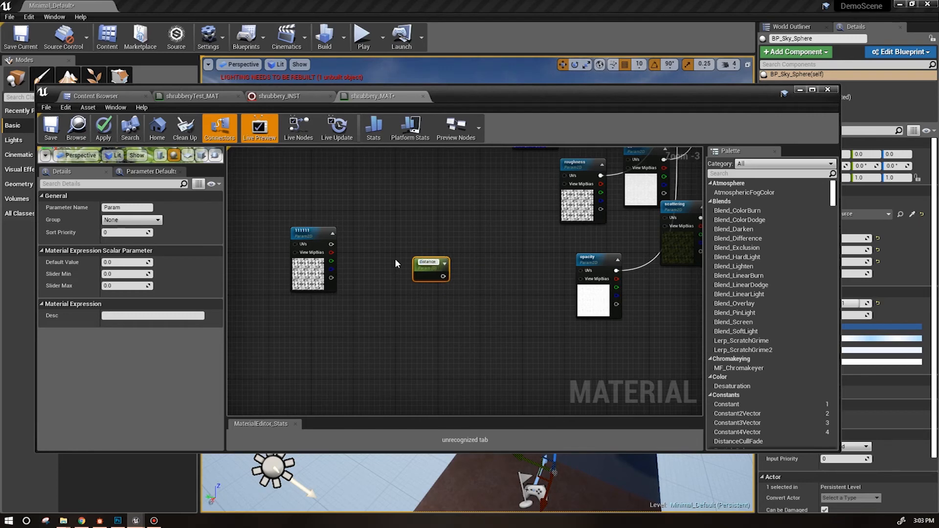
Step: Rename the mislabelled 111111 texture parameter height and place the distance node just below and to its right
click(418, 285)
click(299, 247)
click(126, 207)
text(height)
click(382, 327)
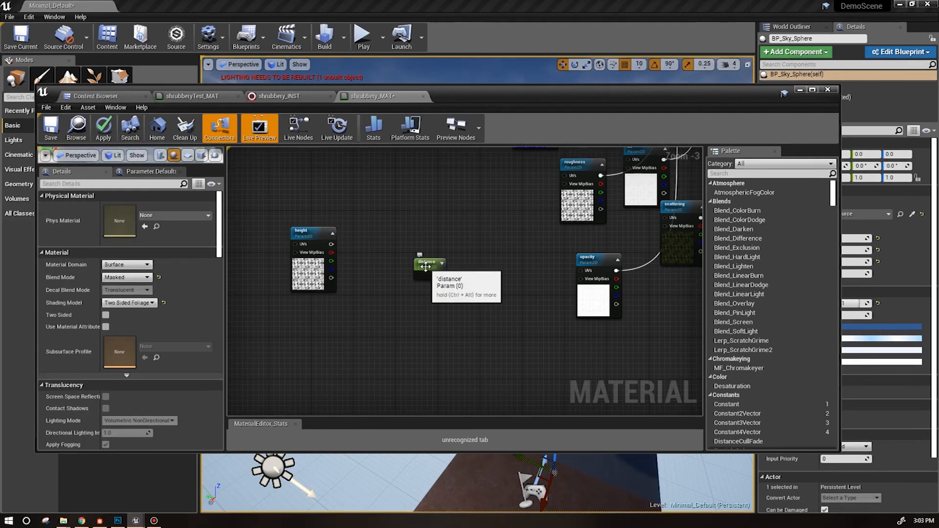
drag(420, 267, 390, 288)
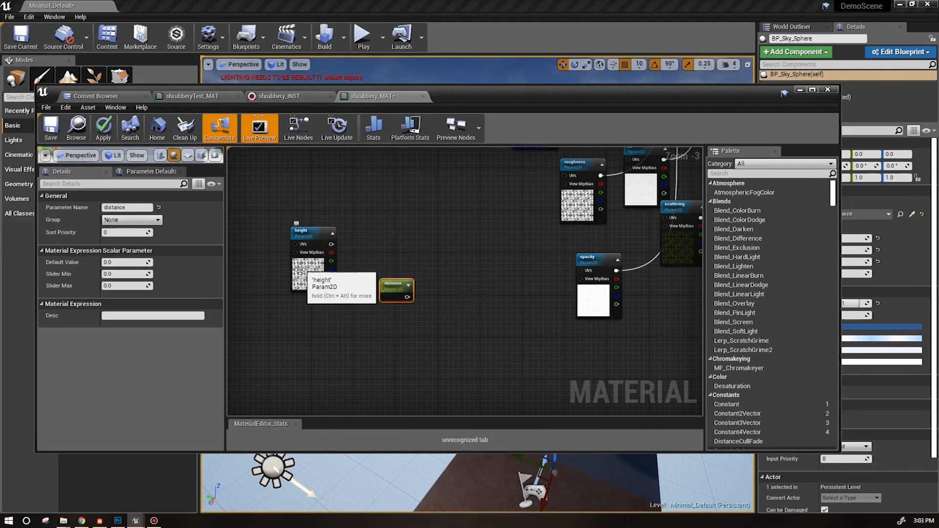
drag(396, 287, 380, 303)
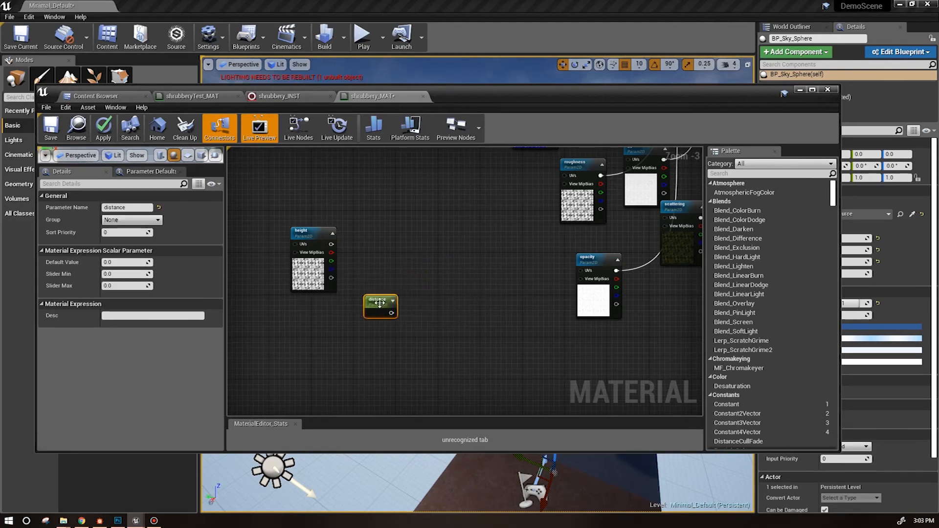
Step: Add another constant, convert it to a scalar parameter named tess multip, and set its default value to 3
click(465, 268)
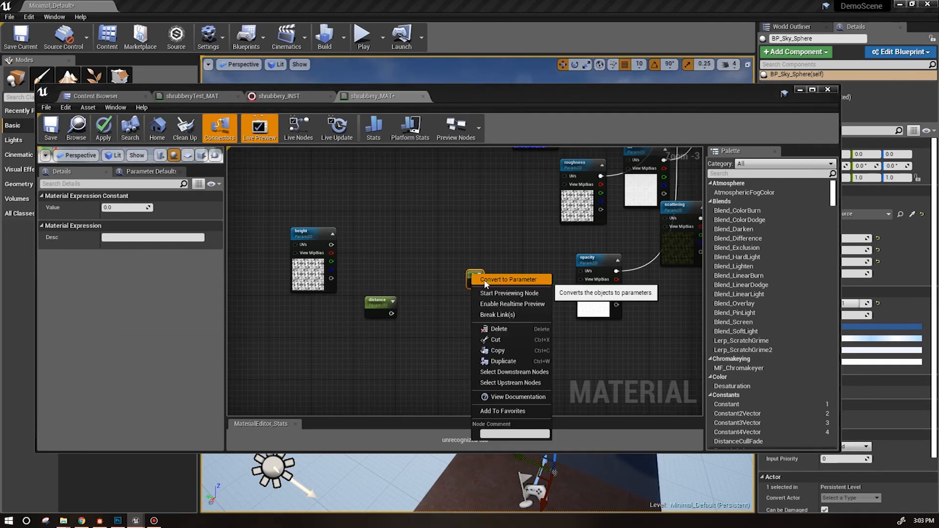
click(484, 281)
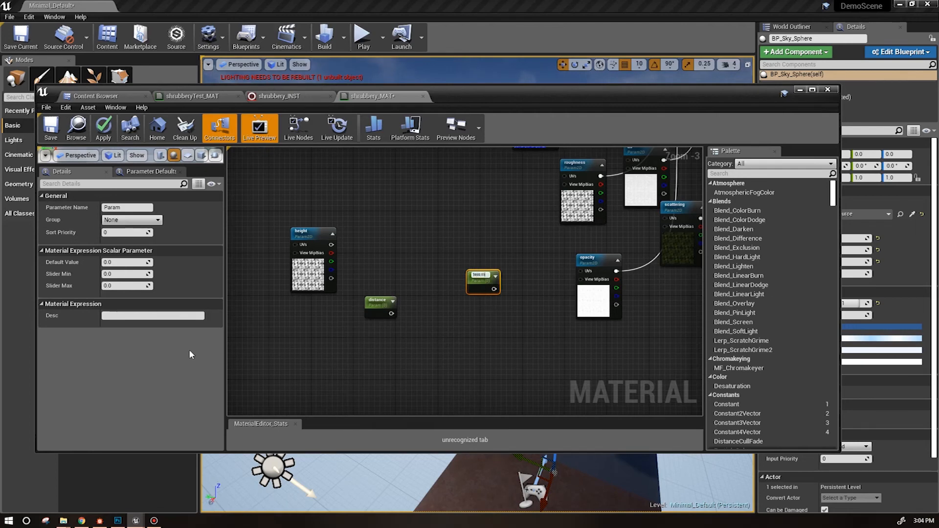
click(526, 364)
right_drag(512, 333, 489, 363)
click(461, 309)
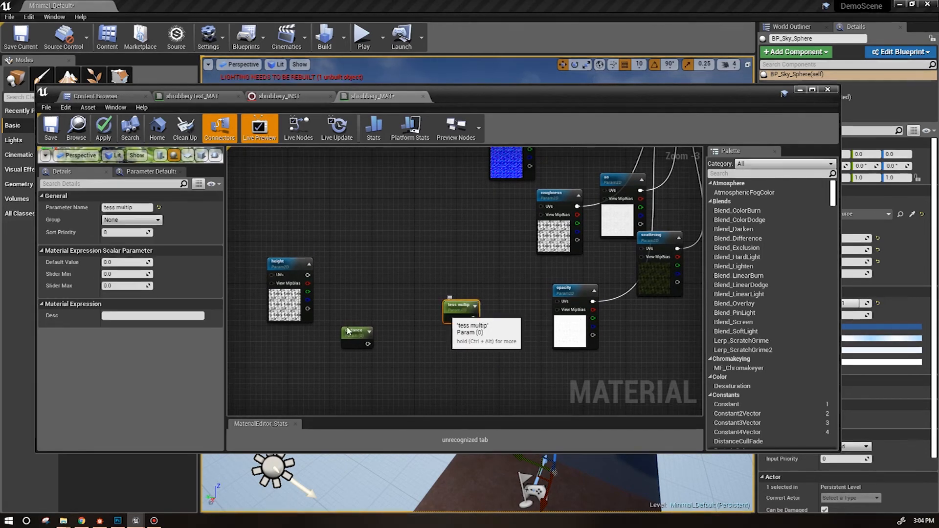
click(134, 263)
text(3)
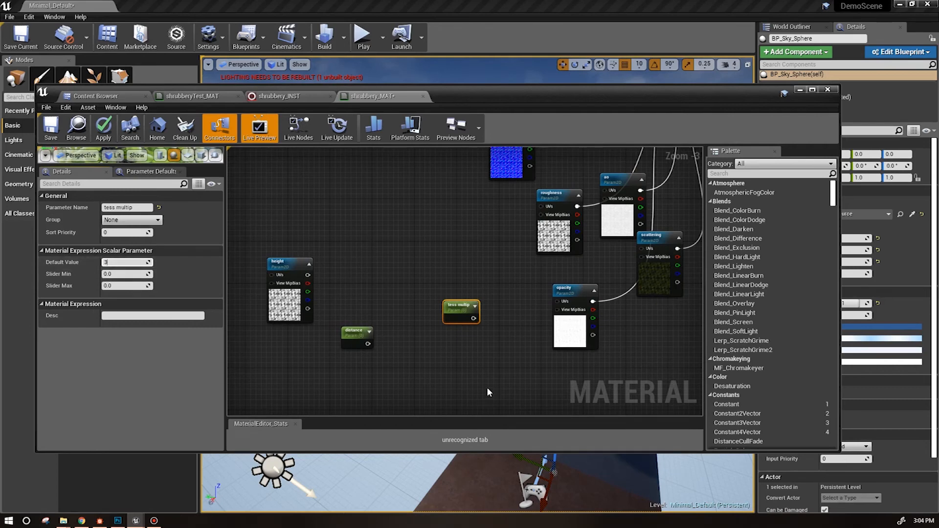
click(482, 365)
Step: Place the tess multip node beside the opacity node and connect it to Tessellation Multiplier
click(459, 307)
right_drag(500, 362, 396, 410)
drag(353, 366, 605, 230)
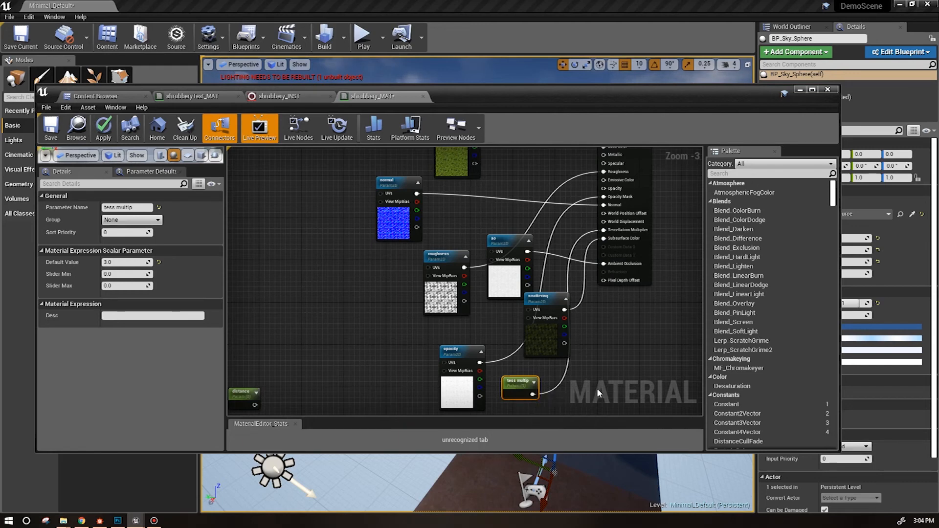
Step: Add two Multiply nodes beside the height node, connecting height to input A and distance to input B of the first
right_drag(591, 374, 557, 358)
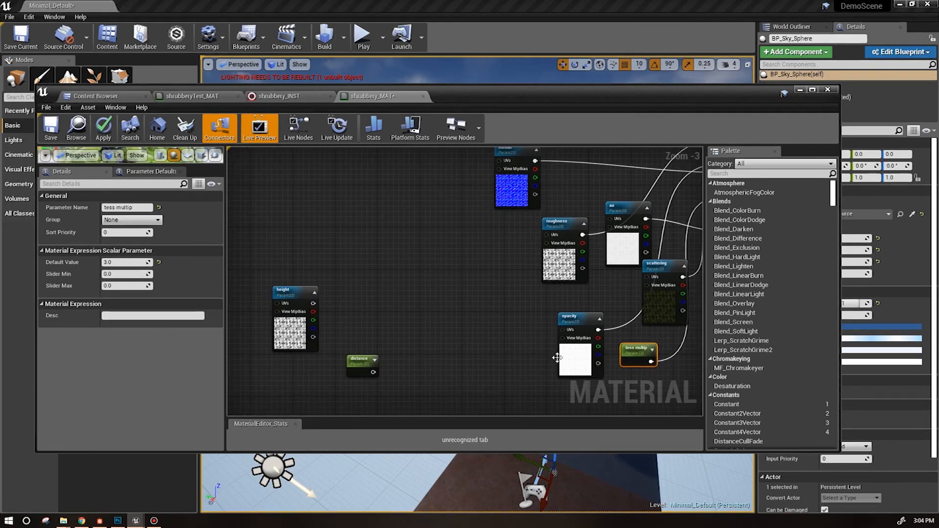
right_drag(496, 345, 538, 315)
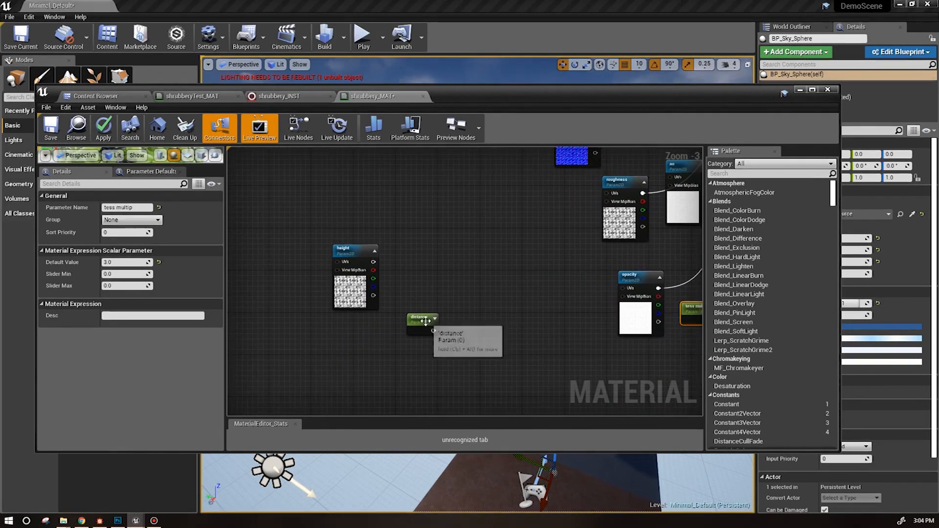
drag(417, 324, 403, 319)
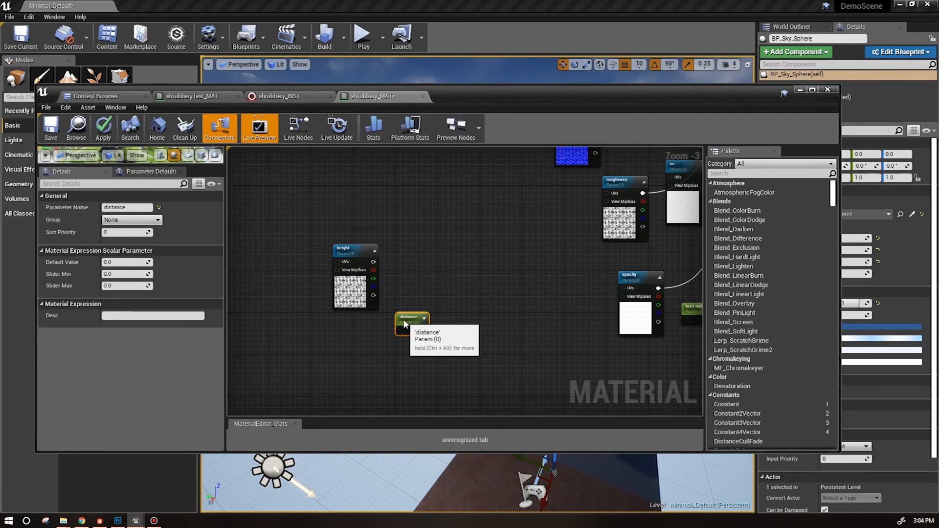
click(471, 264)
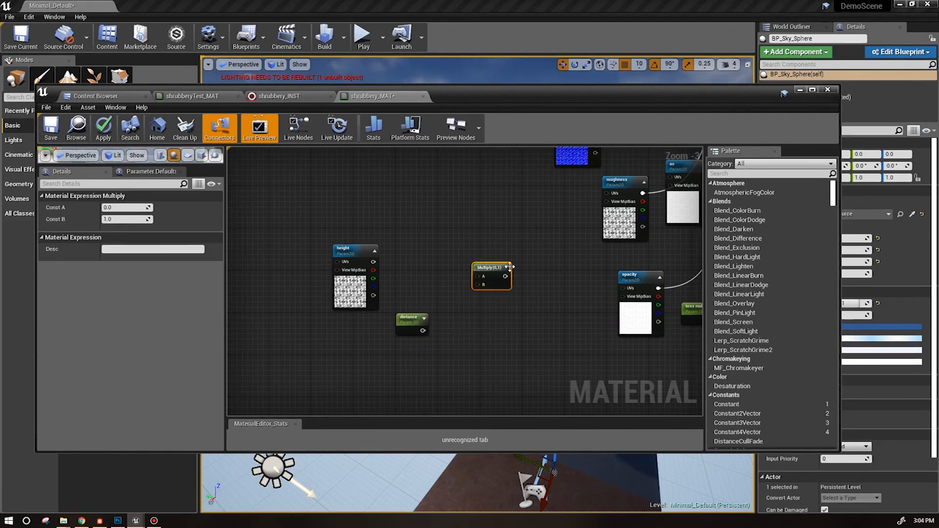
click(524, 331)
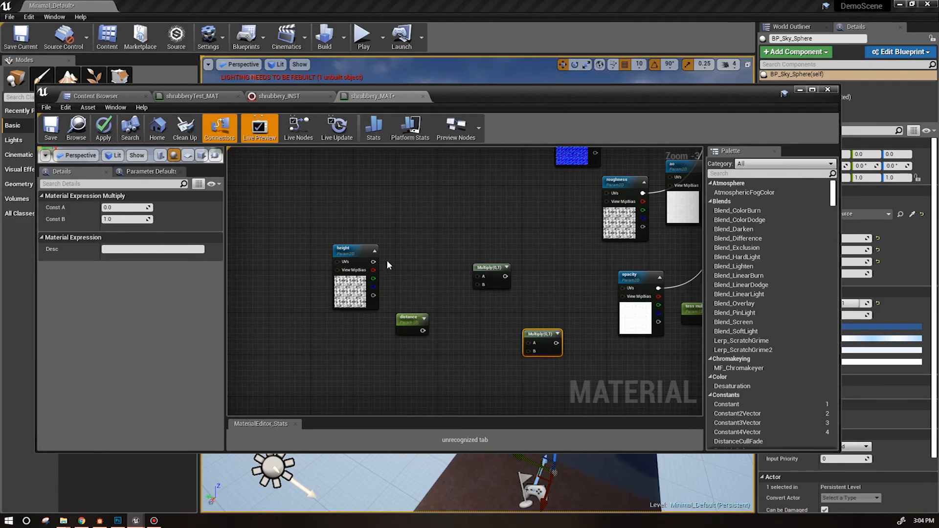
drag(374, 260, 422, 330)
drag(538, 334, 536, 286)
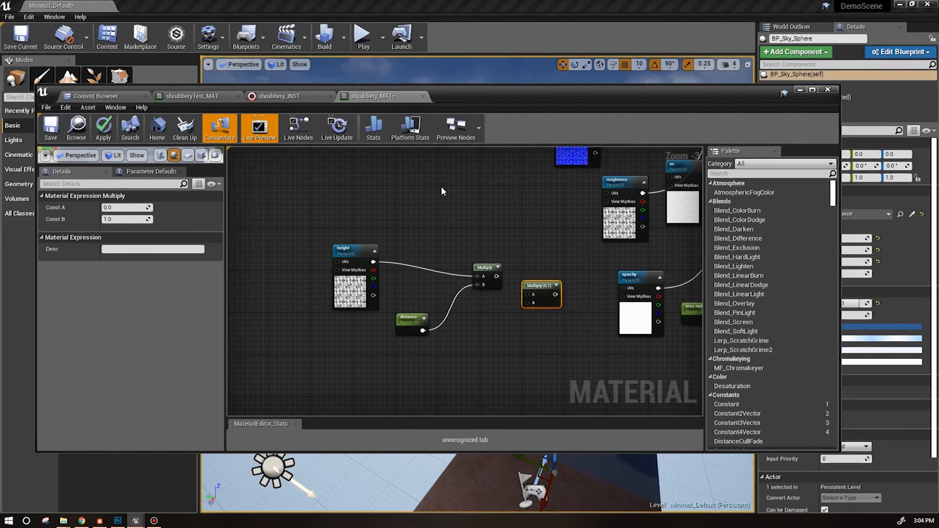
Step: Add a VertexNormalWS node above the first Multiply node, and move that Multiply and the distance node closer to the height node
right_click(443, 191)
text(vert)
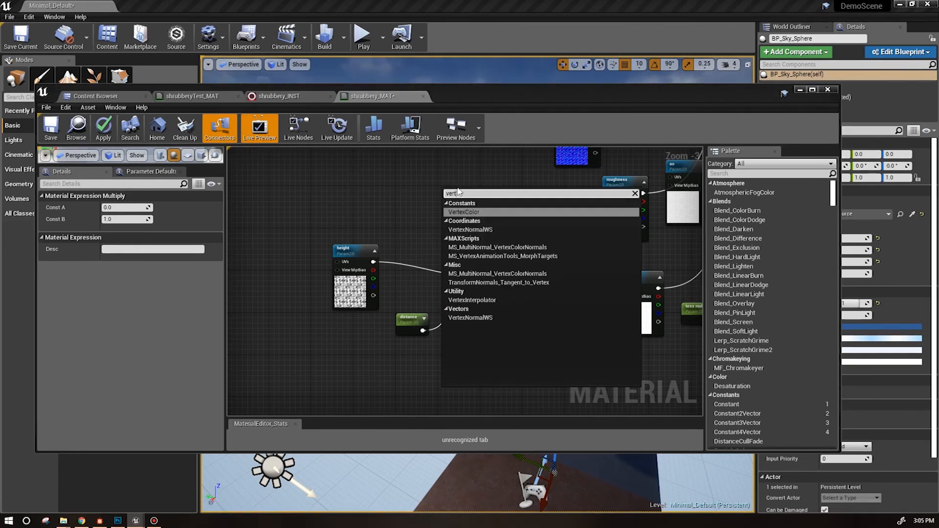
click(484, 318)
drag(491, 274, 435, 265)
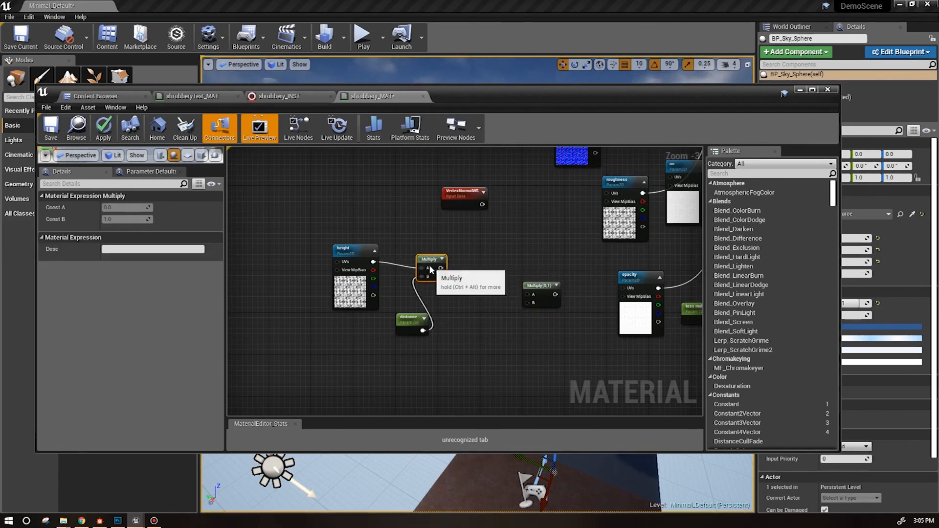
drag(412, 332, 384, 334)
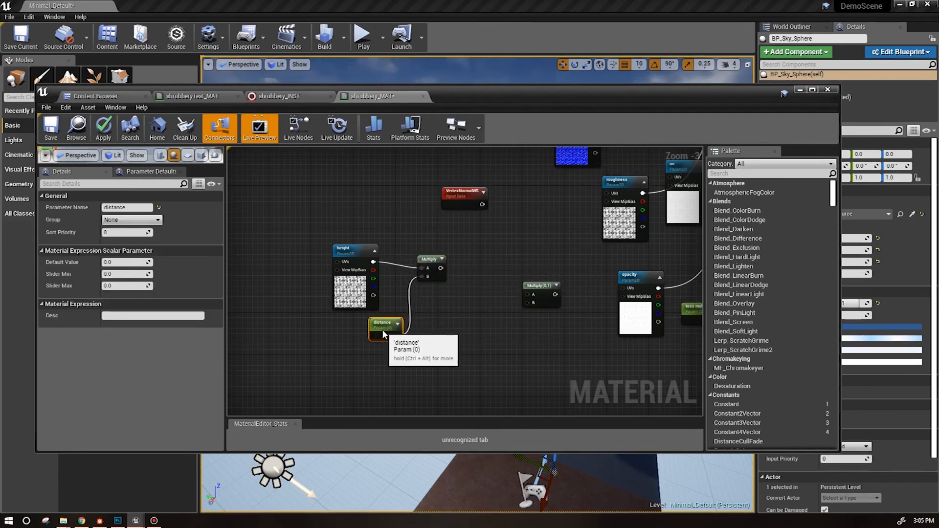
click(430, 260)
click(491, 340)
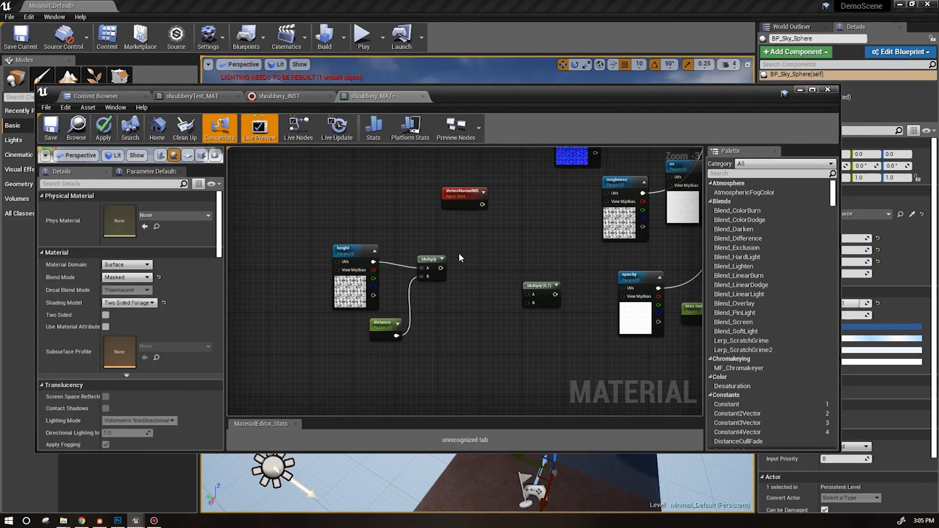
Step: Feed VertexNormalWS and the first Multiply into inputs A and B of the second Multiply, and connect its output to World Displacement
drag(544, 282, 511, 216)
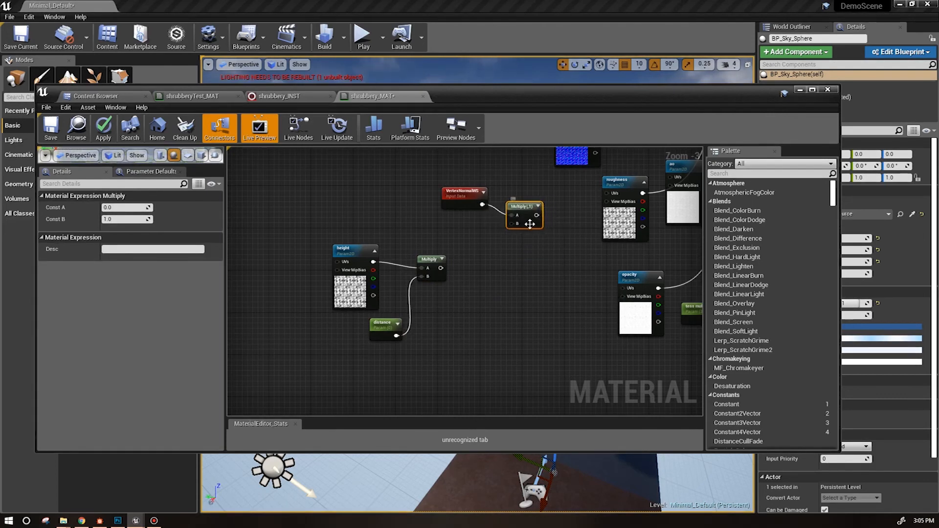
drag(464, 198, 445, 197)
drag(510, 223, 440, 268)
right_drag(556, 268, 366, 372)
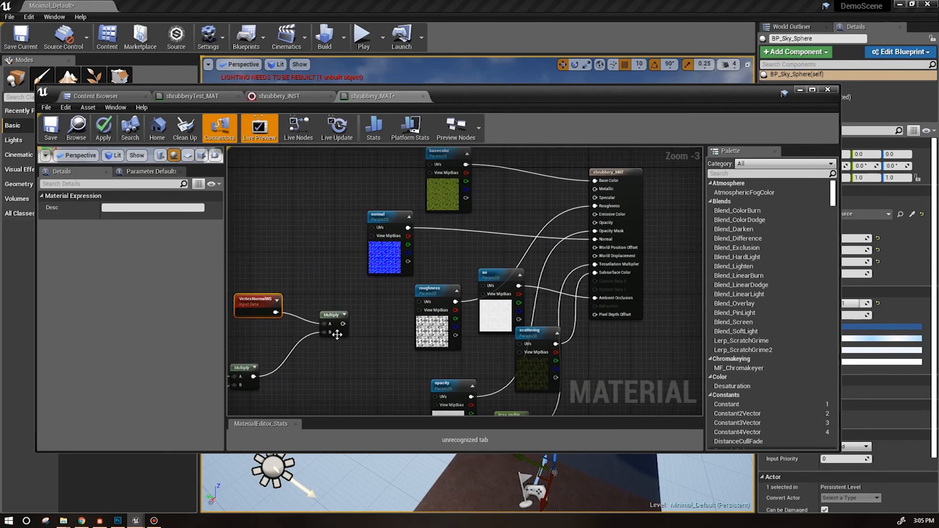
drag(342, 323, 598, 257)
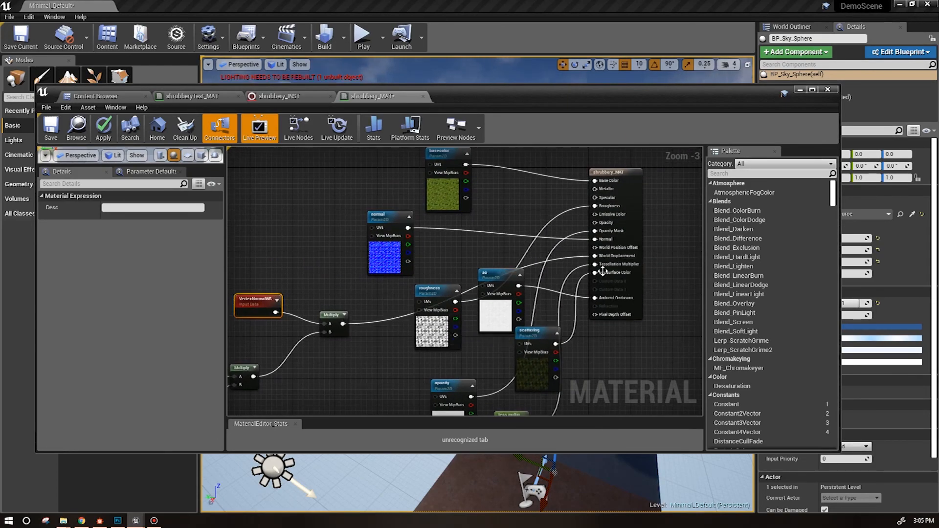
Step: Enlarge the material preview and set the distance parameter's default value to 1.5
right_drag(349, 375, 550, 317)
right_drag(497, 350, 514, 315)
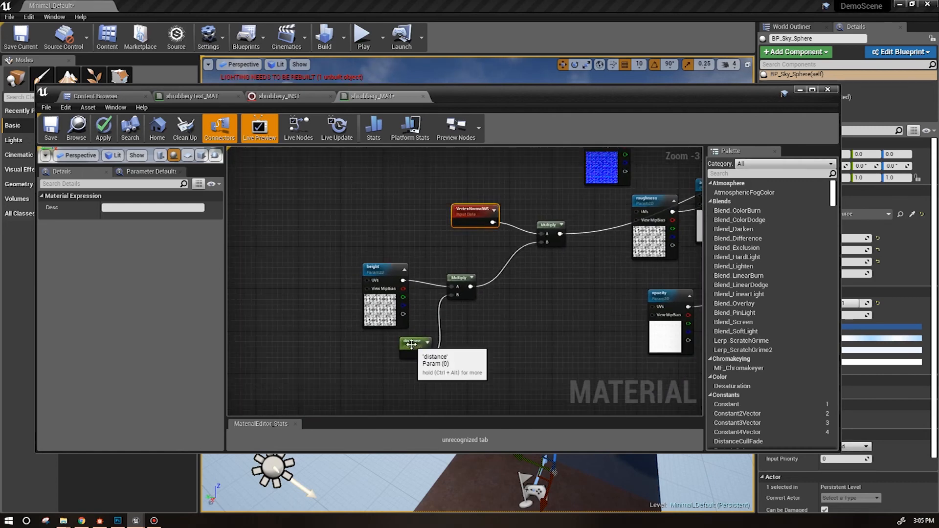
click(415, 348)
click(111, 262)
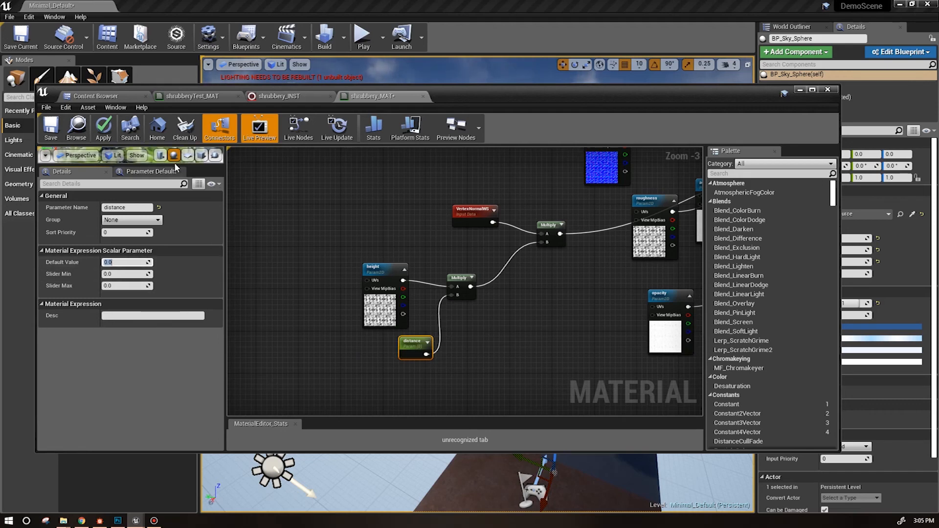
drag(215, 166, 214, 269)
drag(112, 366, 115, 367)
click(115, 366)
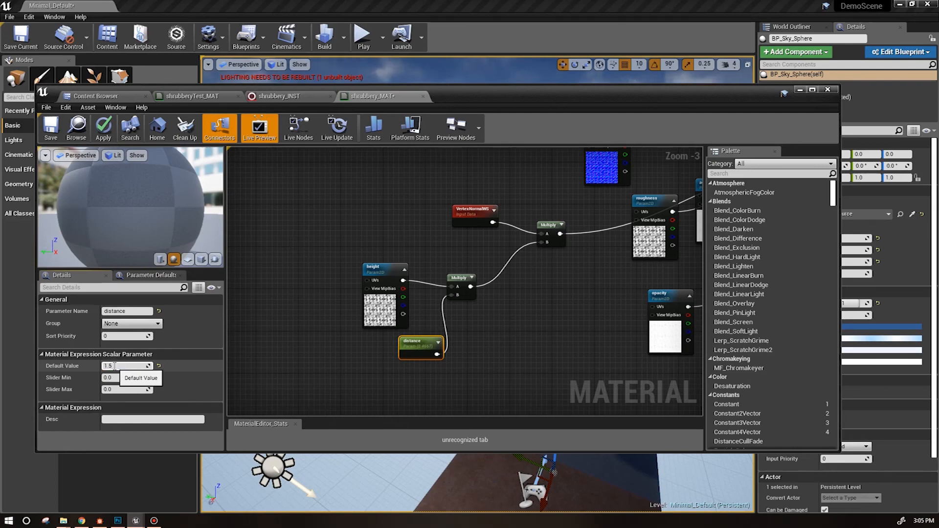
Step: Raise the distance parameter's default value to about 3.23, checking the leaf displacement on the material preview
click(274, 318)
drag(163, 204, 188, 205)
right_drag(578, 309, 386, 379)
drag(122, 215, 169, 211)
right_drag(359, 361, 481, 286)
click(345, 339)
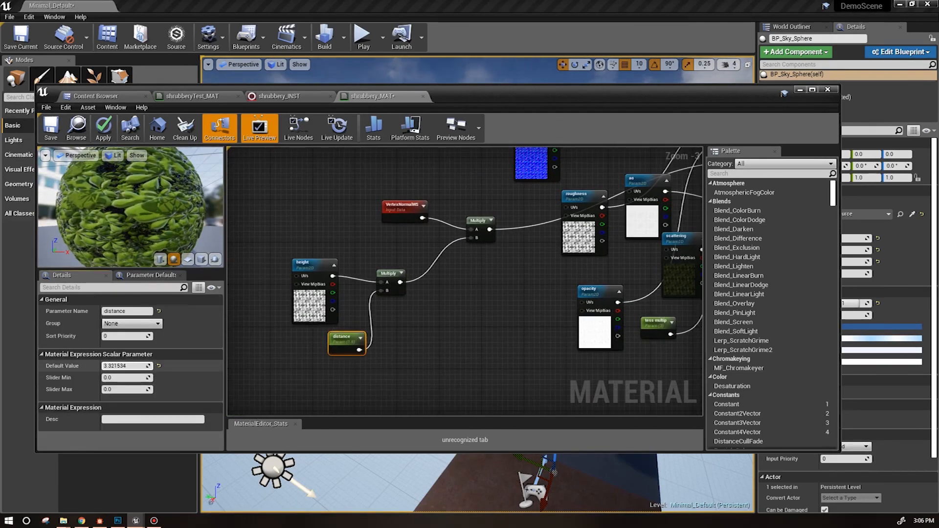
drag(126, 366, 118, 366)
drag(141, 225, 203, 221)
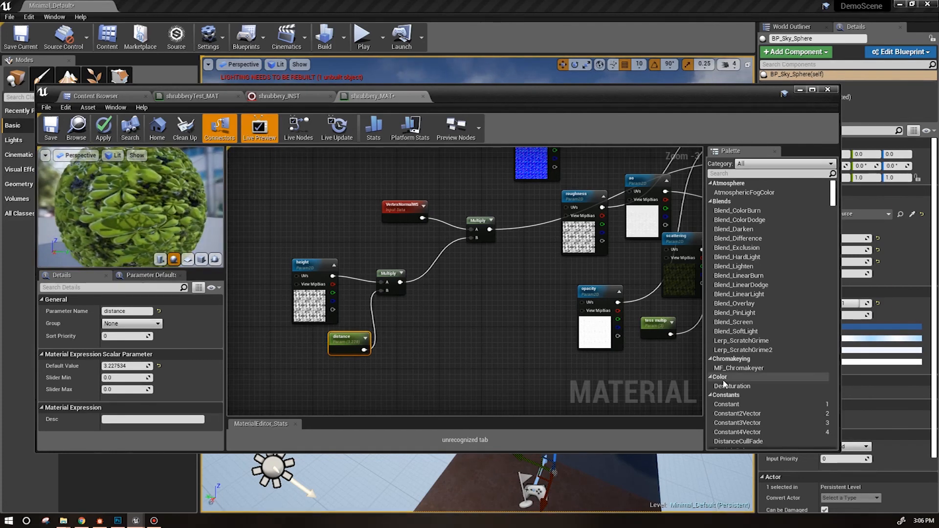
Step: Set the tess multip parameter's default value to about 3.97 and save the material
click(654, 324)
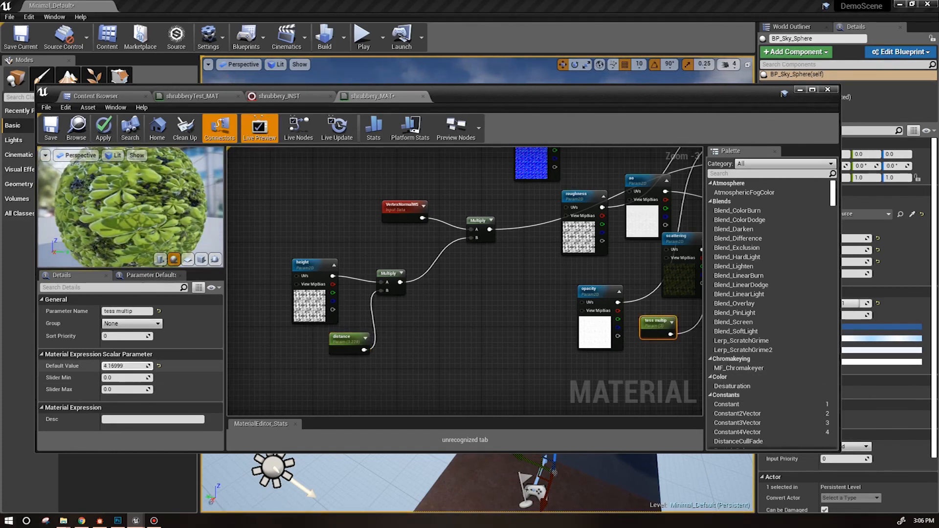
drag(126, 366, 121, 365)
click(53, 125)
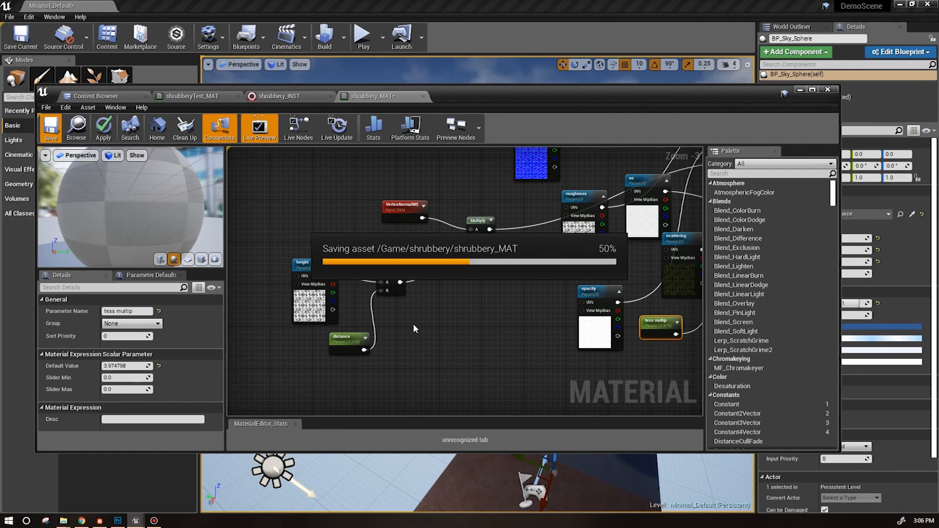
Step: Shrink the Content Browser window to uncover the level, apply shrubbery_MAT to the tree's foliage and inspect it up close
click(102, 97)
drag(839, 286, 314, 289)
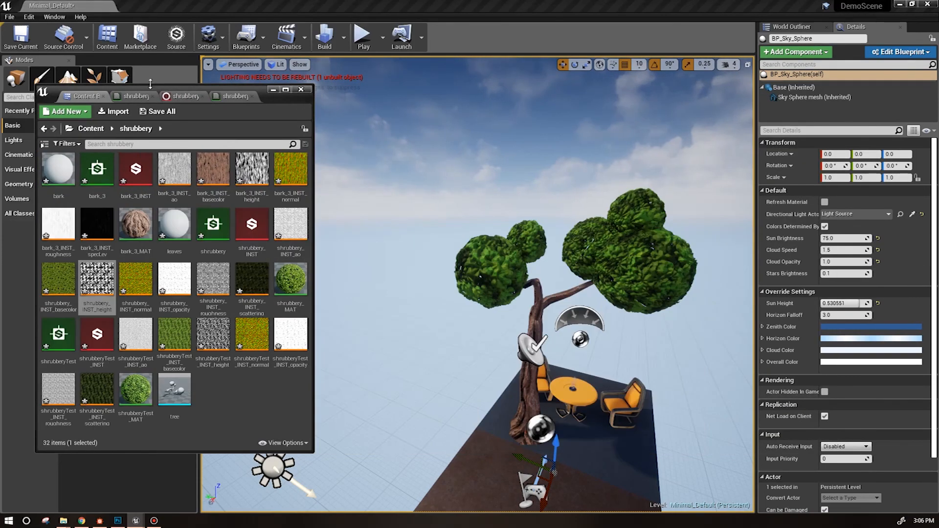
drag(151, 87, 123, 190)
drag(259, 386, 649, 269)
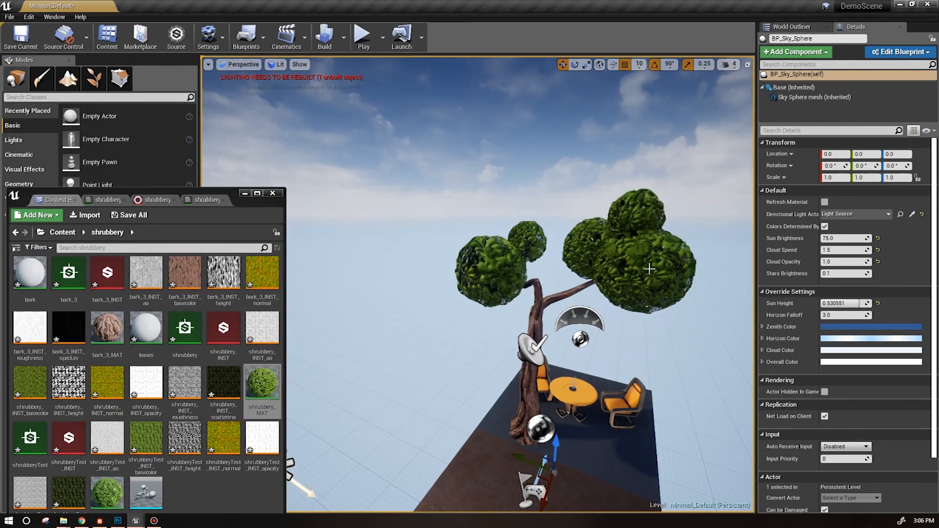
alt+drag(591, 287, 513, 288)
scroll(590, 286, up, 5)
scroll(590, 286, down, 3)
mouse_move(582, 287)
alt+mouse_down()
mouse_move(660, 288)
mouse_move(577, 287)
alt+mouse_up()
Step: Set the tiling of the shrubbery_INST substance graph to 4 and check the foliage on the tree
click(224, 332)
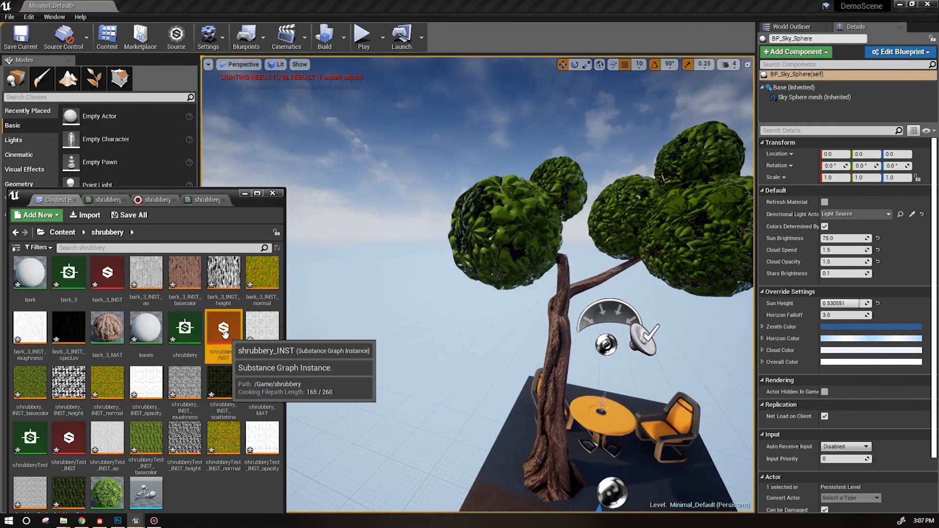
click(153, 201)
drag(184, 417, 229, 417)
alt+drag(452, 342, 611, 280)
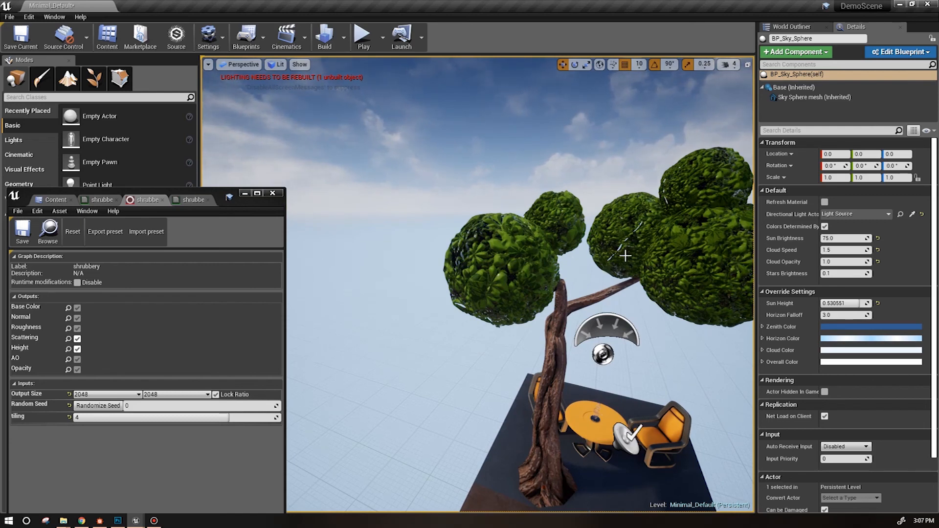
alt+drag(610, 271, 525, 254)
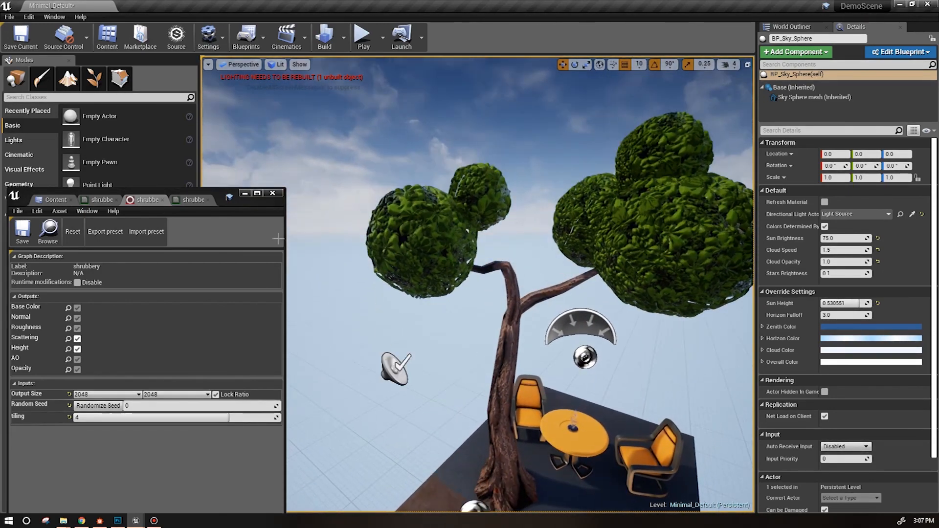
Step: Return to shrubbery_MAT in a widened window and enable Crack Free Displacement in the main material node's tessellation settings
click(186, 198)
drag(285, 317, 596, 324)
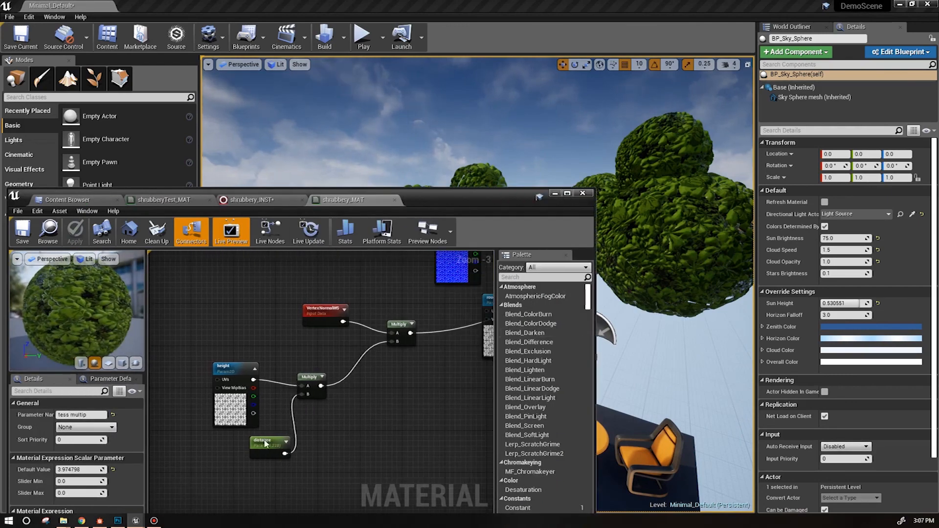
scroll(439, 395, down, 2)
right_drag(428, 421, 188, 421)
click(345, 284)
drag(140, 426, 146, 497)
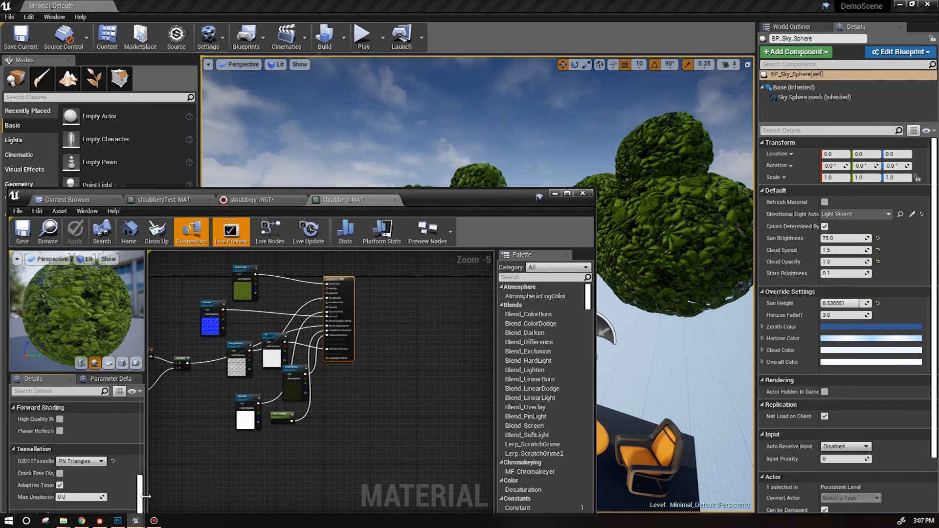
click(60, 473)
Step: Set the distance parameter's Slider Max to 5 and save the material
drag(141, 491, 163, 442)
right_drag(163, 442, 273, 440)
click(220, 423)
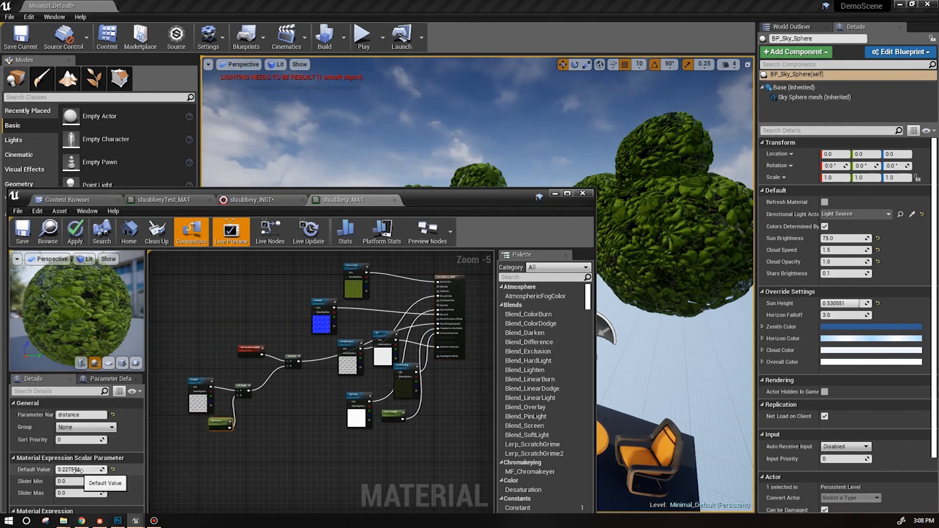
click(82, 493)
text(5)
click(76, 481)
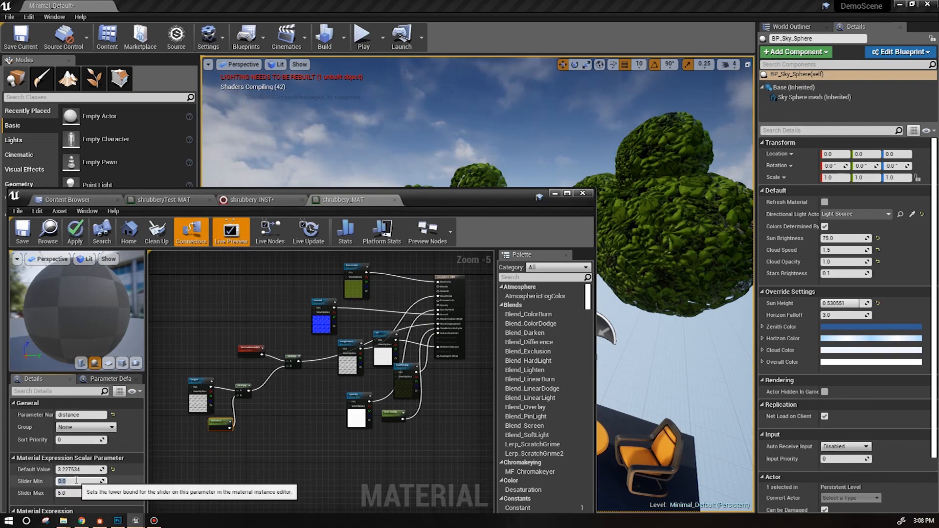
click(22, 230)
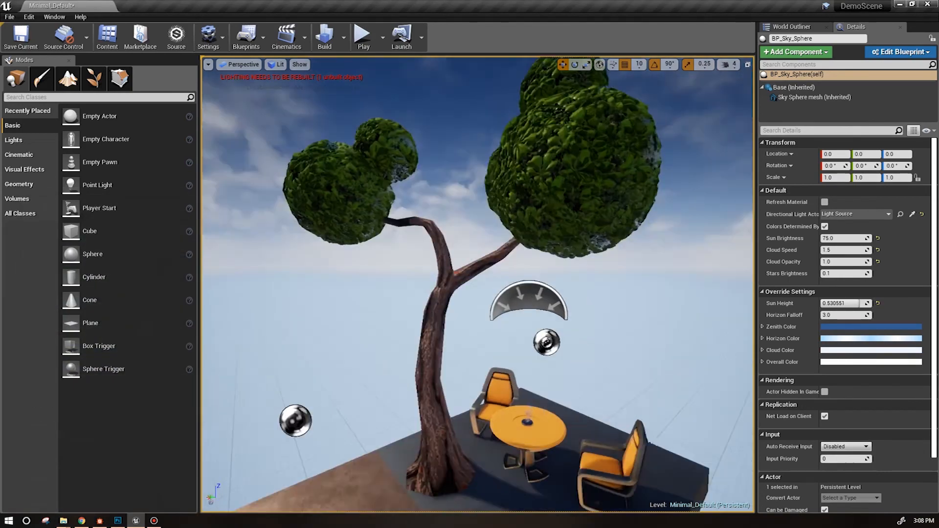
Step: Examine the displaced foliage on the tree up close and from several sides in the level
alt+drag(515, 355, 472, 352)
mouse_move(514, 355)
alt+right_down()
mouse_move(455, 355)
mouse_move(506, 355)
alt+right_up()
mouse_move(517, 351)
alt+mouse_down()
mouse_move(537, 361)
mouse_move(512, 339)
mouse_move(520, 345)
alt+mouse_up()
scroll(561, 259, up, 3)
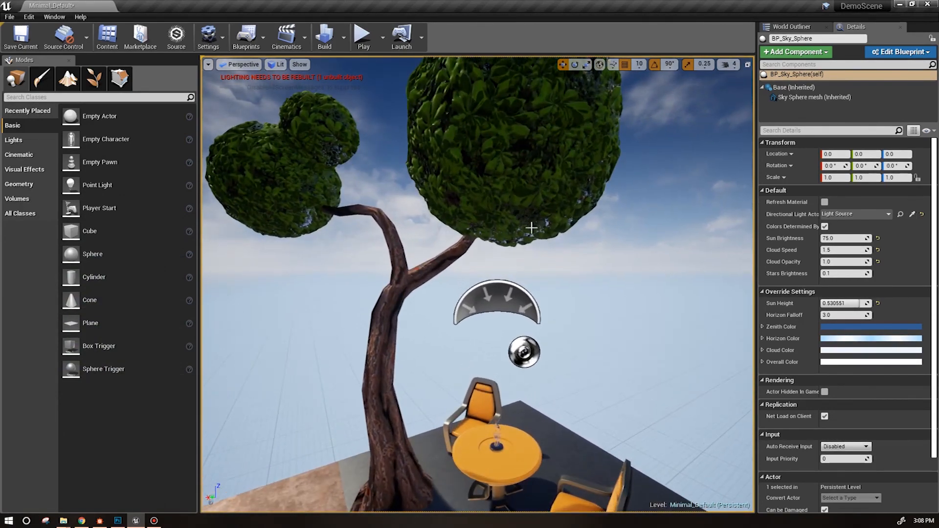
mouse_move(587, 262)
alt+mouse_down()
mouse_move(585, 279)
mouse_move(578, 268)
alt+mouse_up()
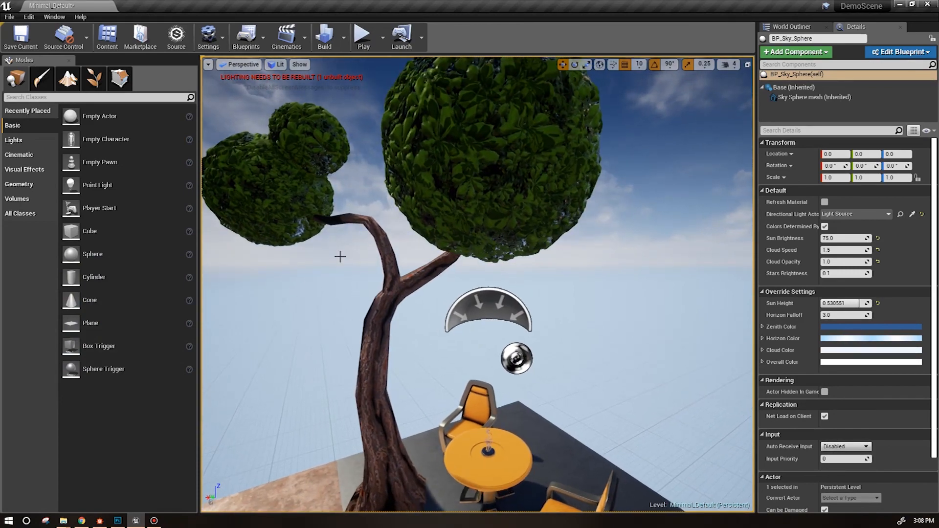
alt+drag(602, 269, 617, 288)
alt+right_drag(593, 265, 640, 269)
alt+drag(577, 257, 570, 304)
alt+right_drag(620, 309, 574, 307)
alt+drag(620, 309, 571, 290)
alt+middle_drag(620, 309, 585, 322)
alt+drag(623, 314, 594, 291)
alt+drag(602, 224, 598, 223)
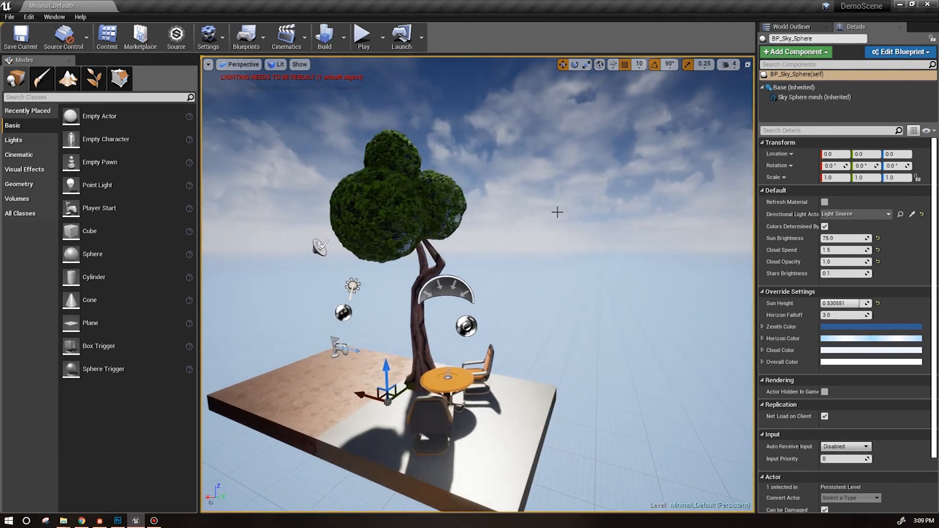
Step: Build only the lighting for the level
click(344, 38)
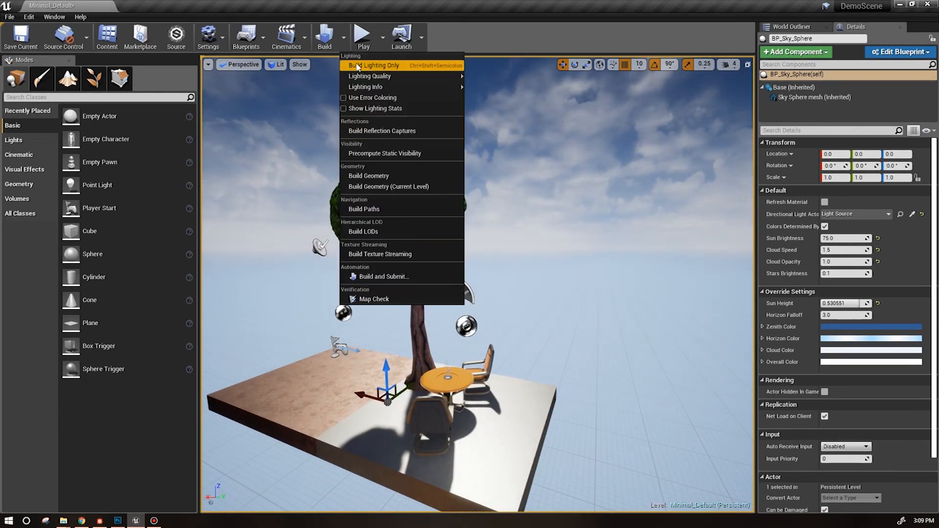
click(360, 67)
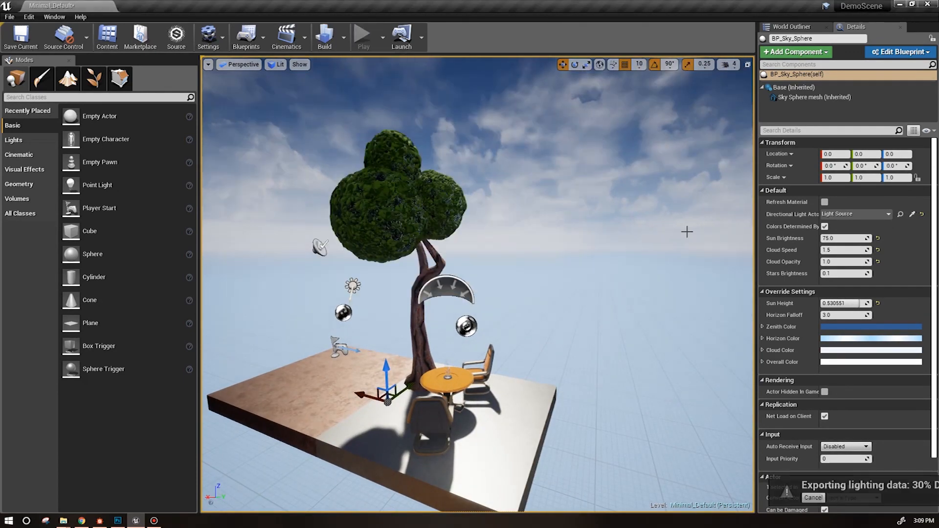
scroll(622, 240, up, 4)
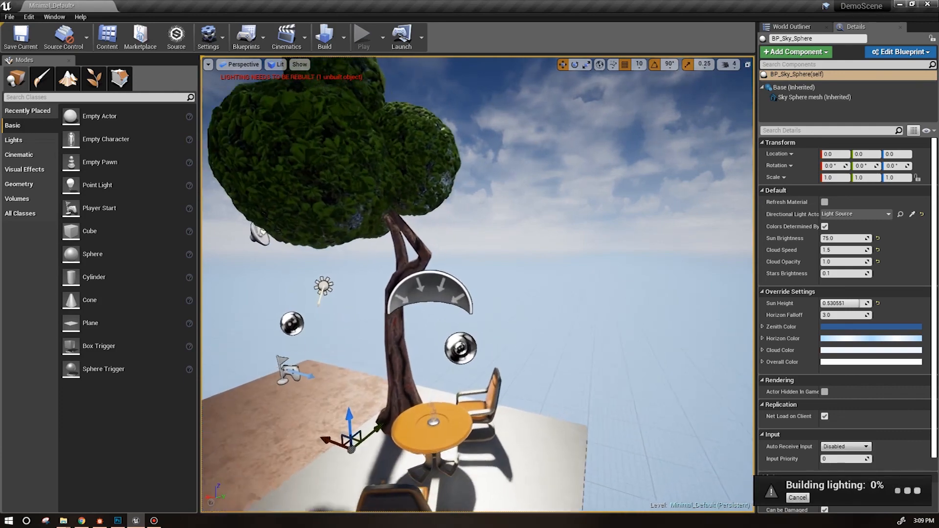
alt+drag(587, 237, 707, 260)
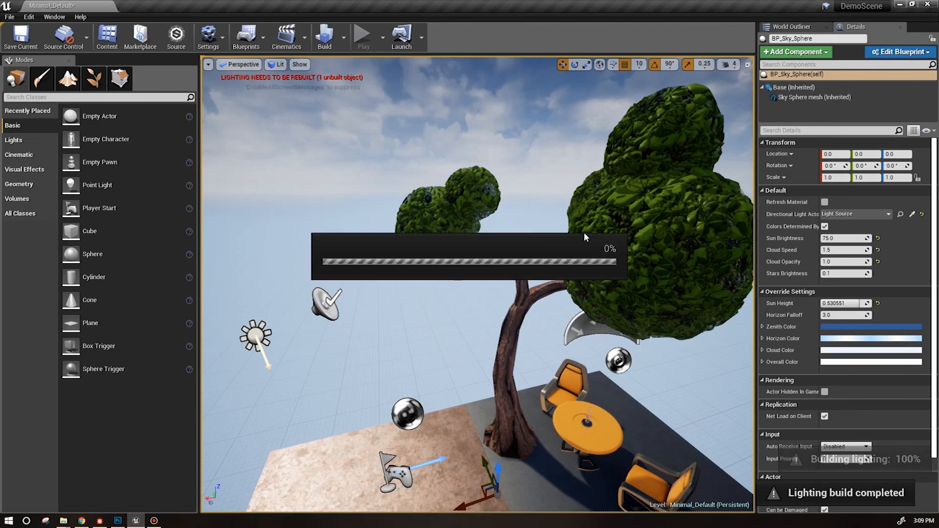
Step: Examine the tree and its foliage from different angles and distances under the rebuilt lighting
alt+drag(581, 249, 564, 295)
alt+right_drag(564, 295, 558, 287)
alt+middle_drag(558, 287, 577, 300)
alt+drag(577, 301, 523, 288)
alt+middle_drag(522, 288, 589, 339)
mouse_move(601, 349)
alt+mouse_down()
mouse_move(574, 308)
mouse_move(528, 296)
mouse_move(511, 305)
mouse_move(485, 356)
mouse_move(462, 363)
mouse_move(555, 376)
mouse_move(545, 365)
mouse_move(603, 353)
alt+mouse_up()
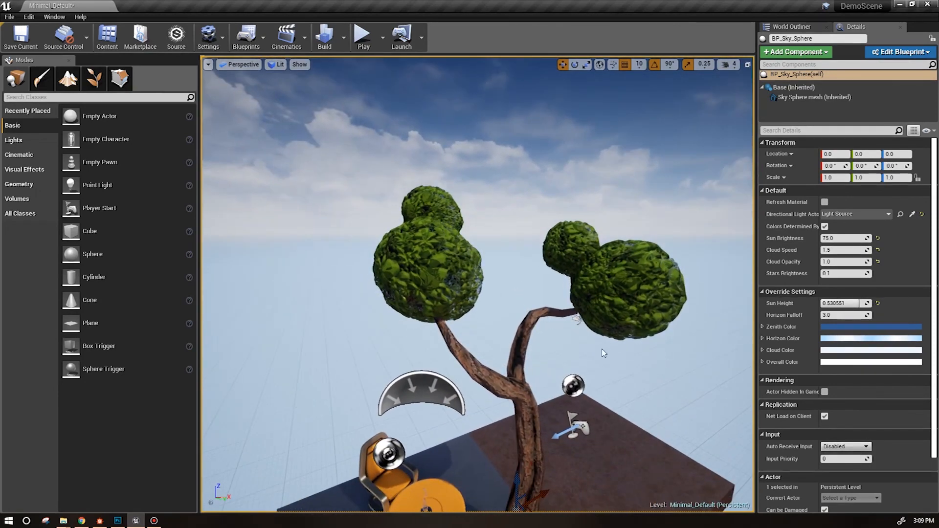
scroll(655, 371, down, 3)
right_click(655, 371)
click(643, 323)
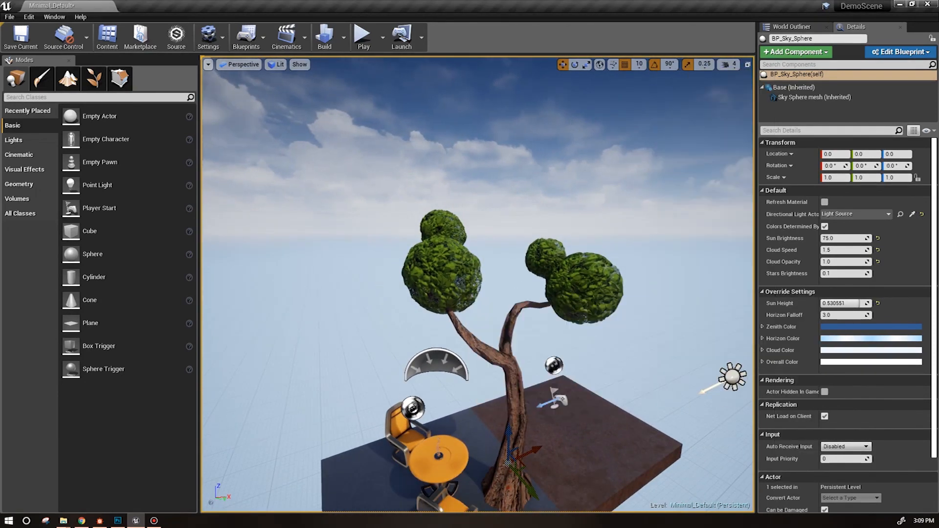